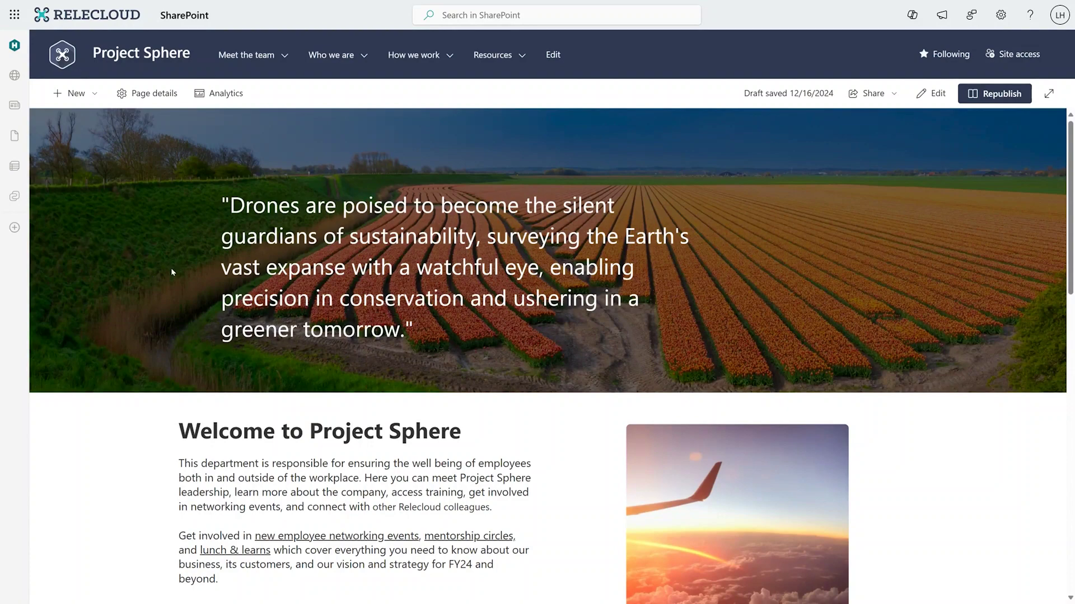
Step: Open the + New menu on the Project Sphere home page
left_click(77, 94)
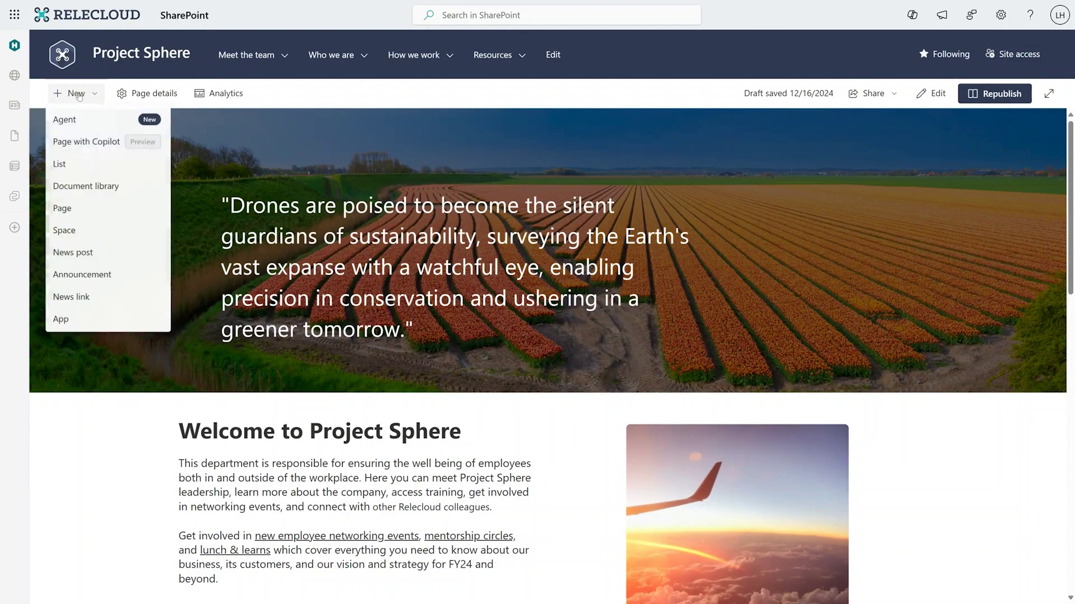
Step: Start a Copilot newsletter page on 'Understanding climate change' with Next Steps and final thoughts sections
left_click(89, 145)
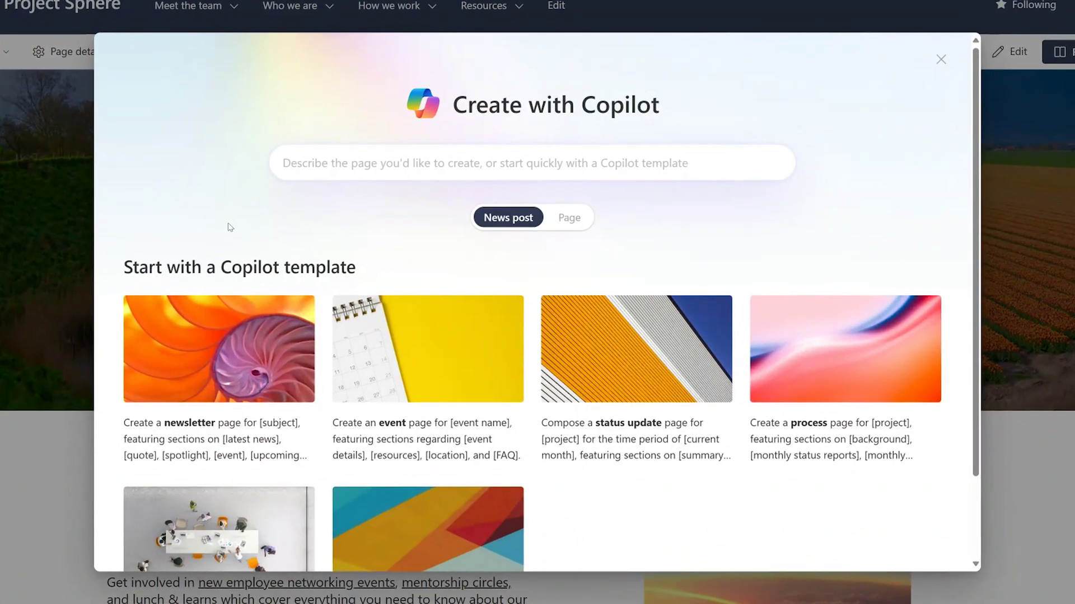
left_click(256, 380)
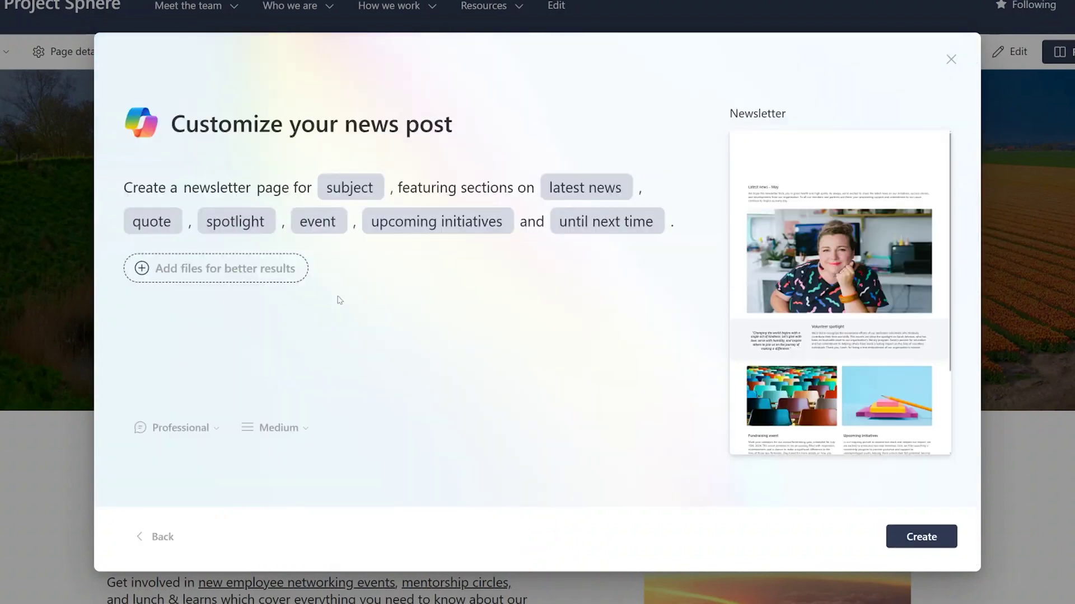
left_click(371, 180)
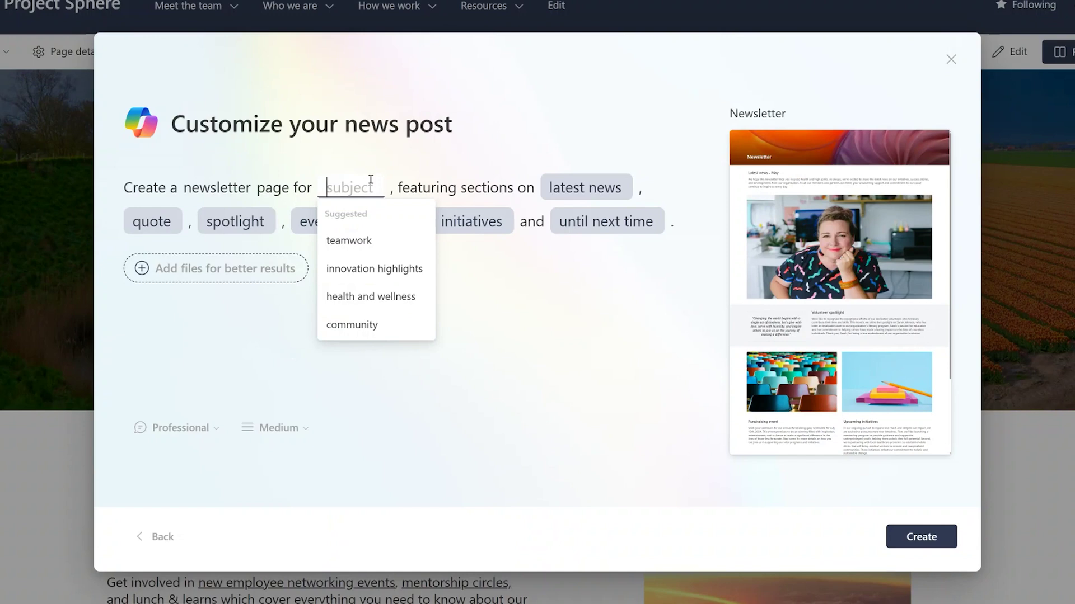
type("Understanding climate change")
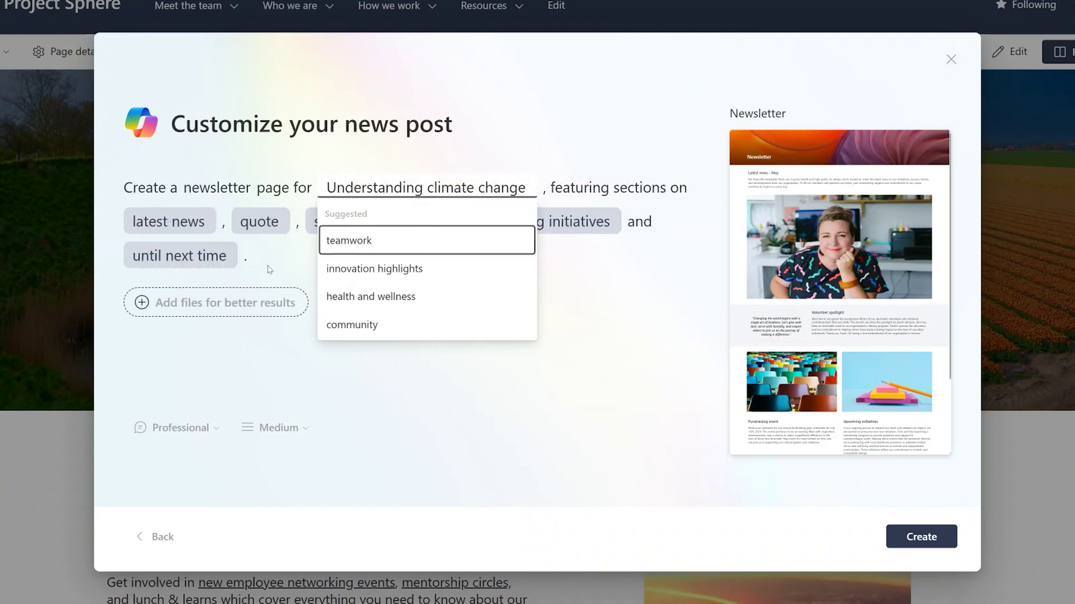
left_click(273, 267)
left_click(438, 216)
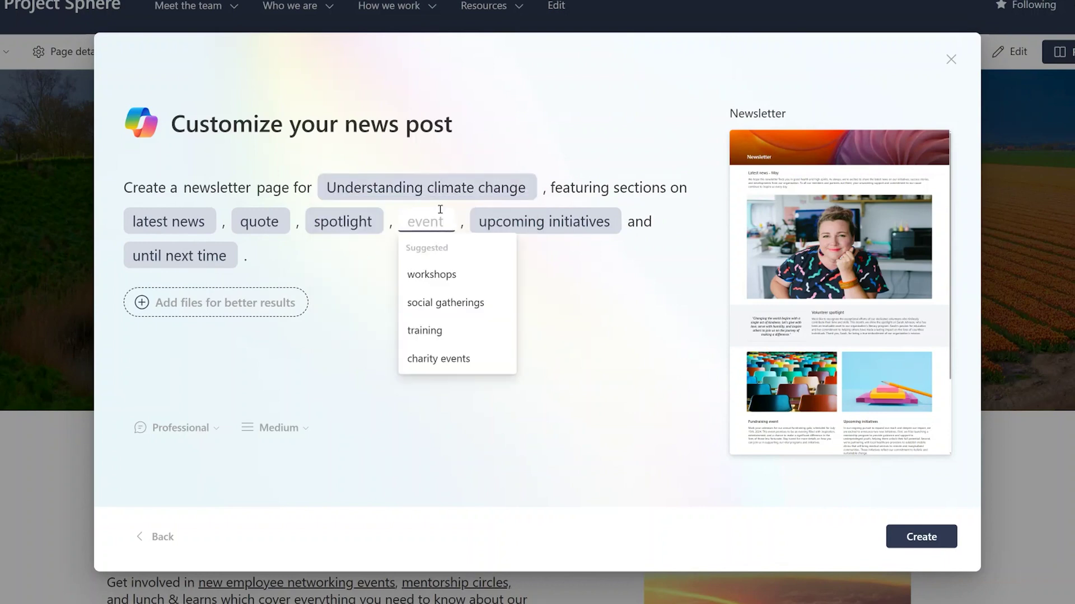
type("Next ")
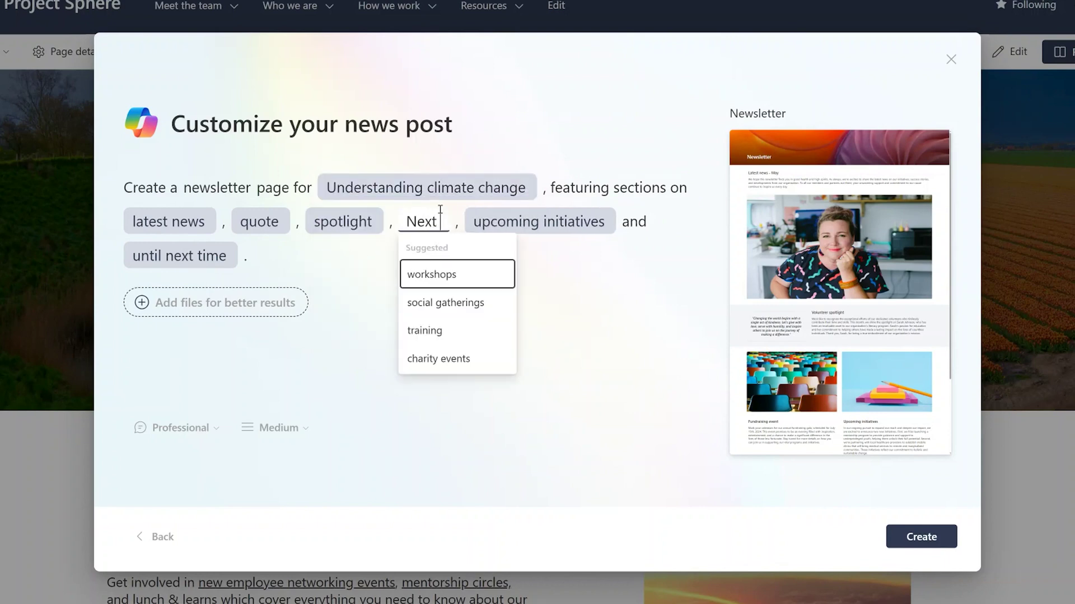
type("Steps")
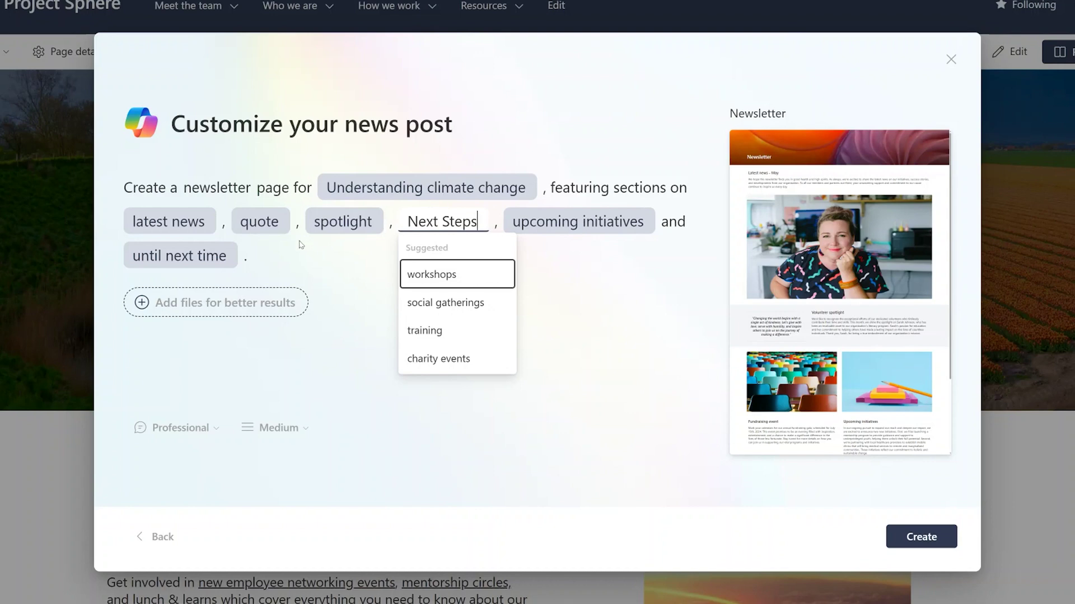
left_click(195, 252)
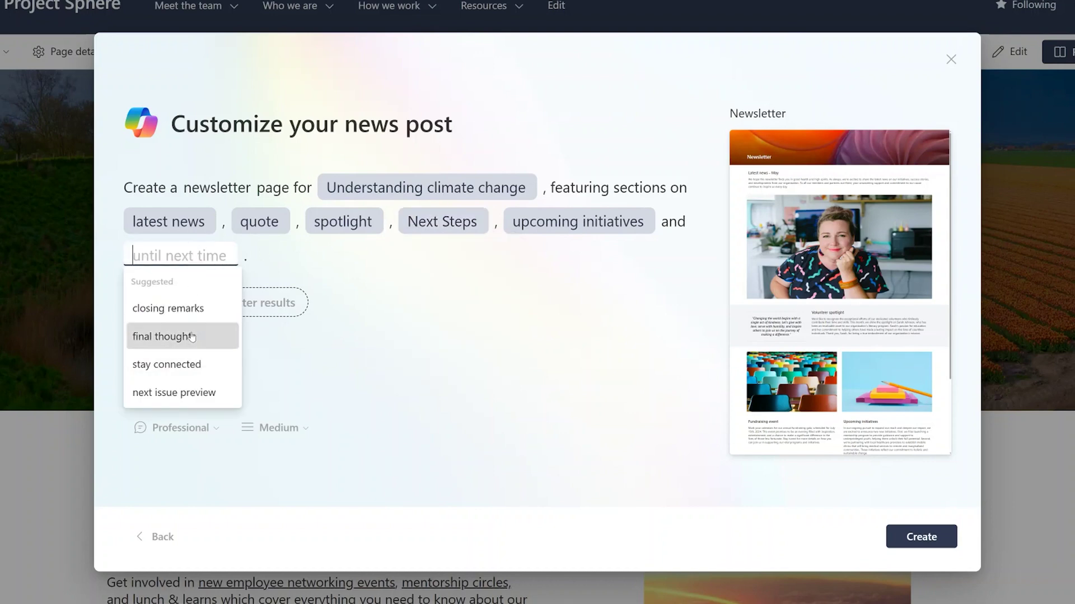
left_click(197, 336)
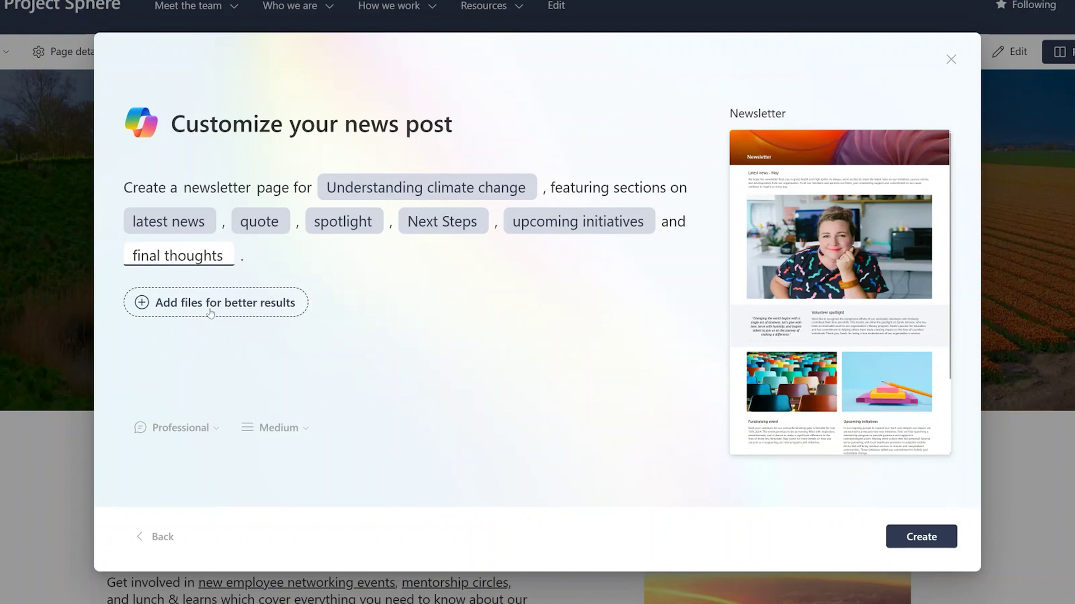
Step: Attach the climate presentation and AdvanceANetZeroFuture.docx as references, then generate the post
left_click(246, 311)
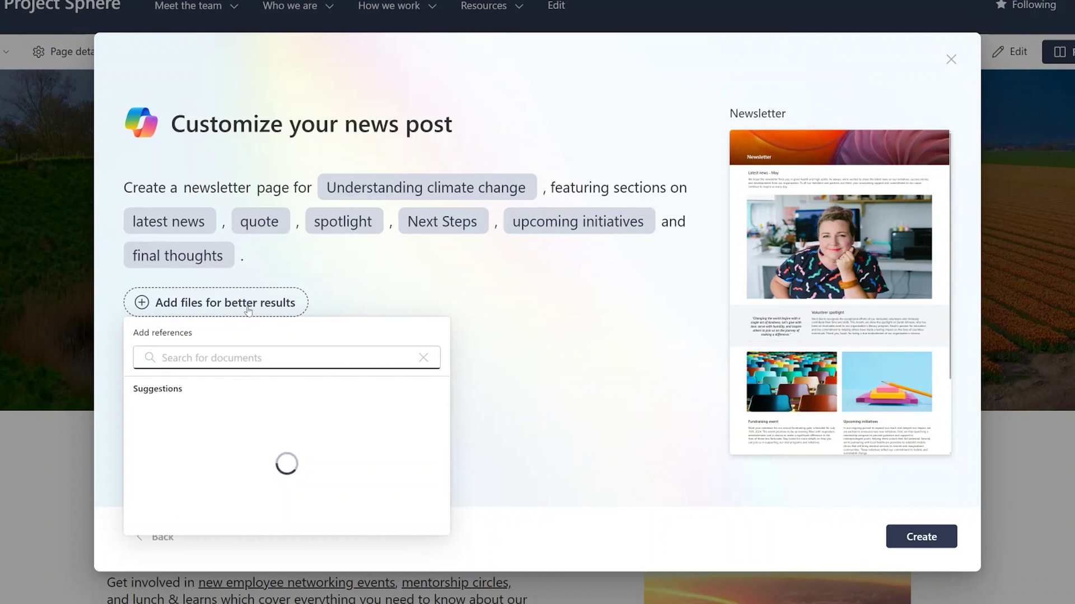
type("climate")
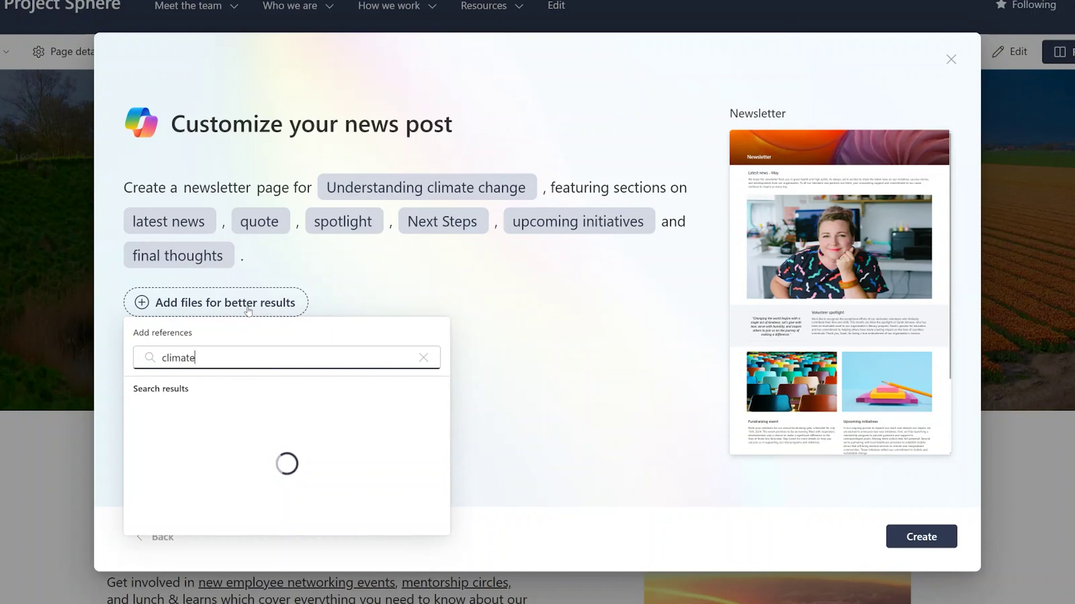
left_click(259, 408)
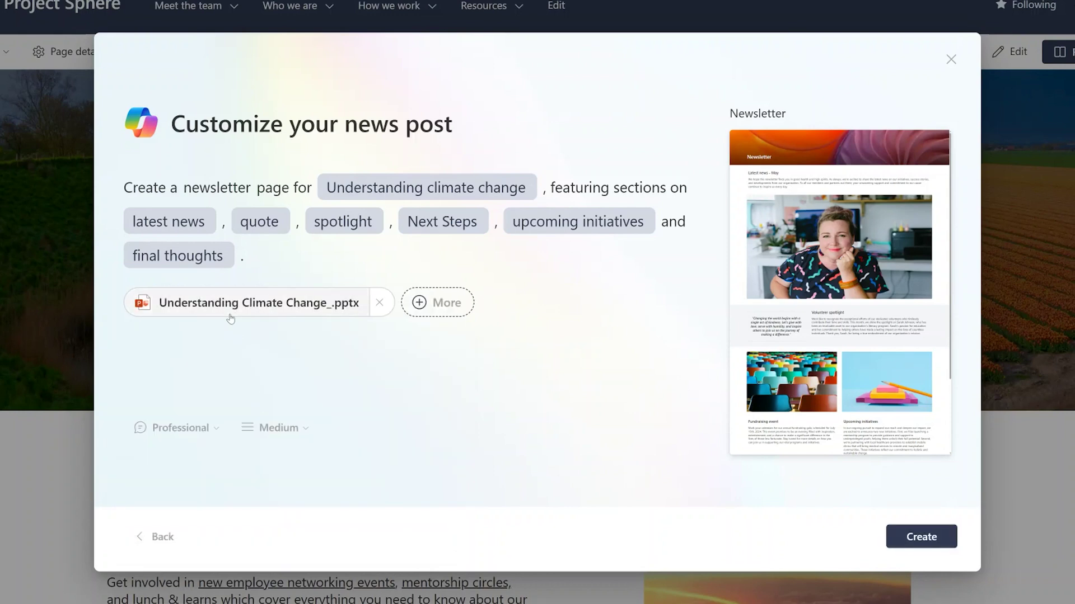
left_click(437, 303)
type("AdvanceANetZeroFuture")
left_click(524, 417)
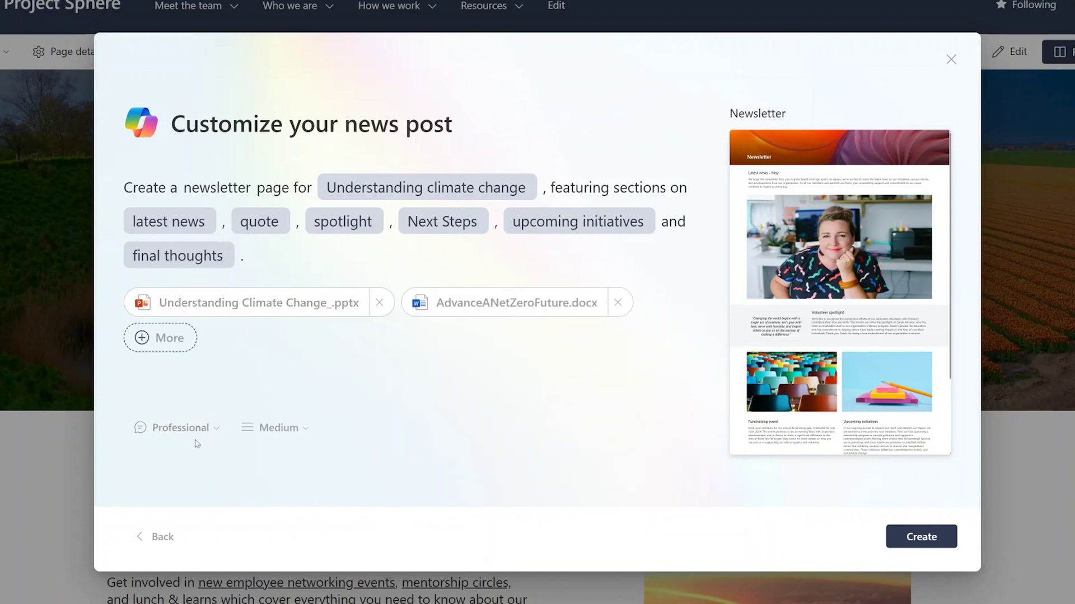
left_click(908, 538)
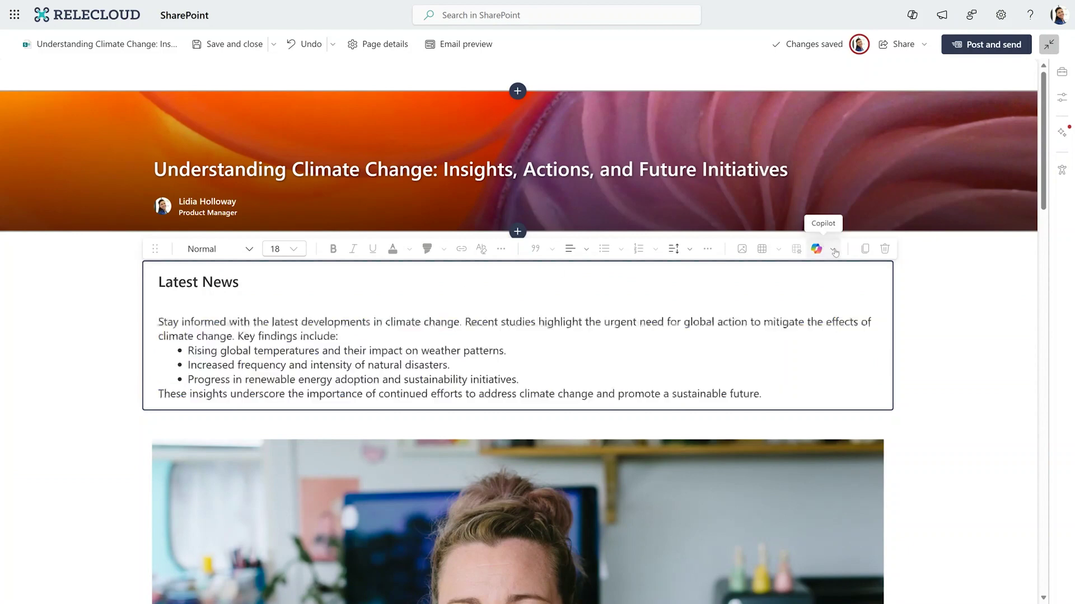
Step: Replace the Latest News text with draft 3 of Copilot's longer rewrite
mouse_move(870, 295)
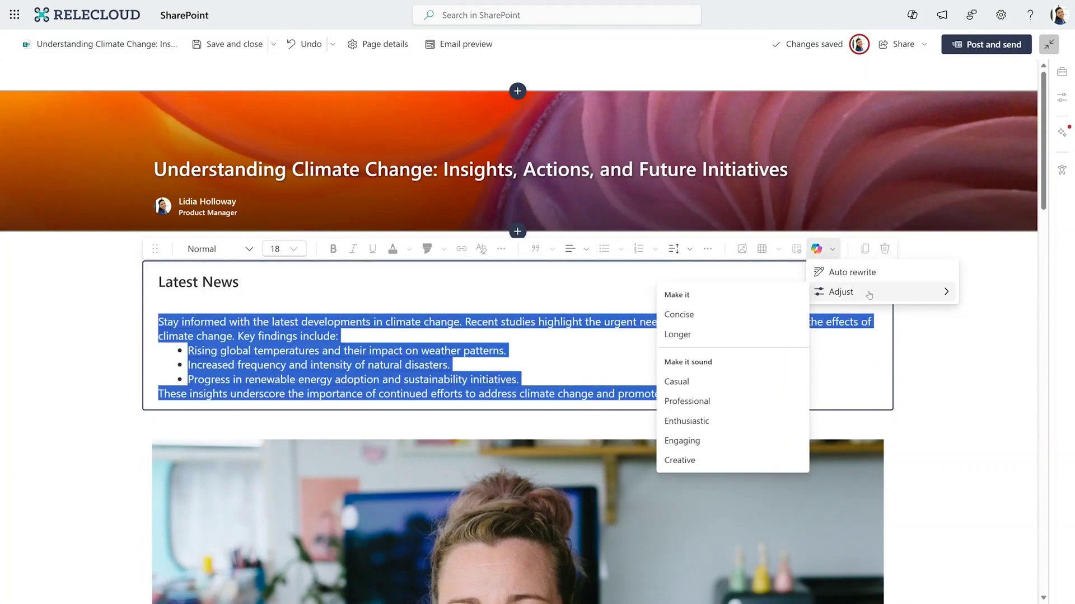
left_click(699, 335)
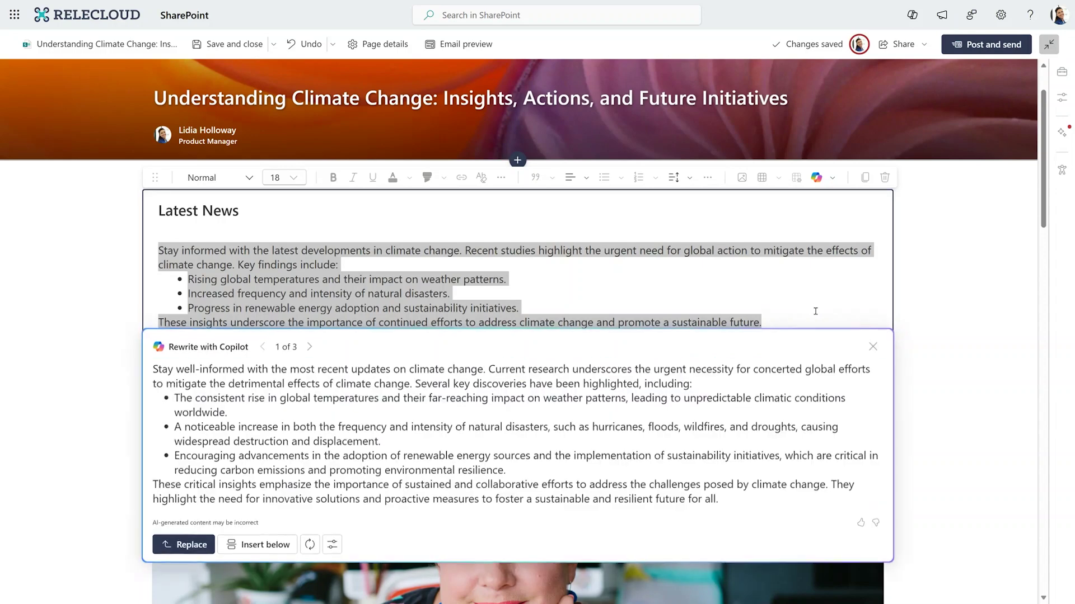
left_click(308, 354)
left_click(310, 351)
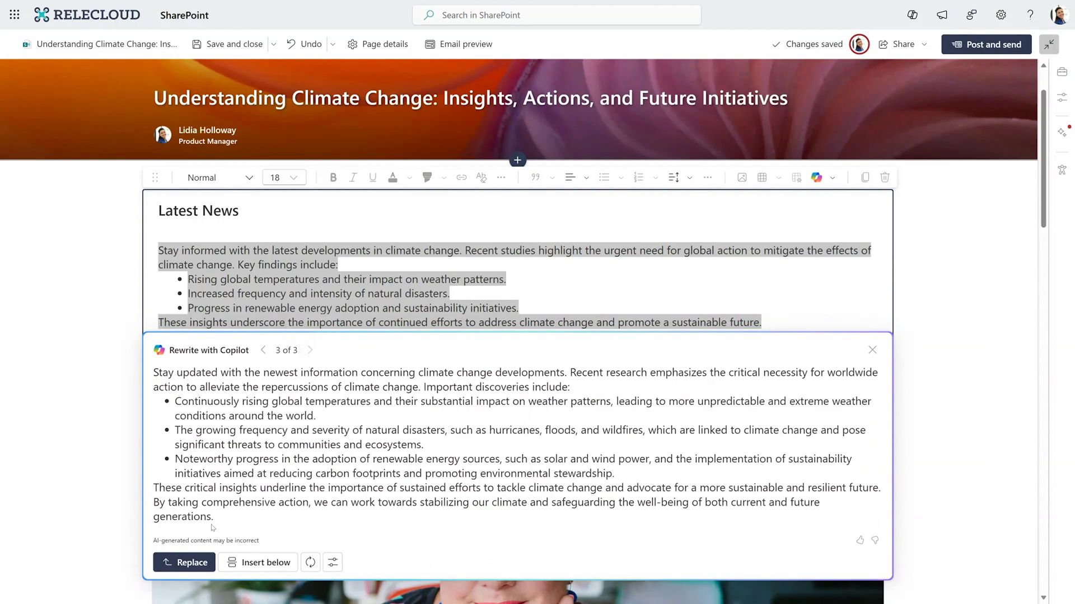
left_click(192, 563)
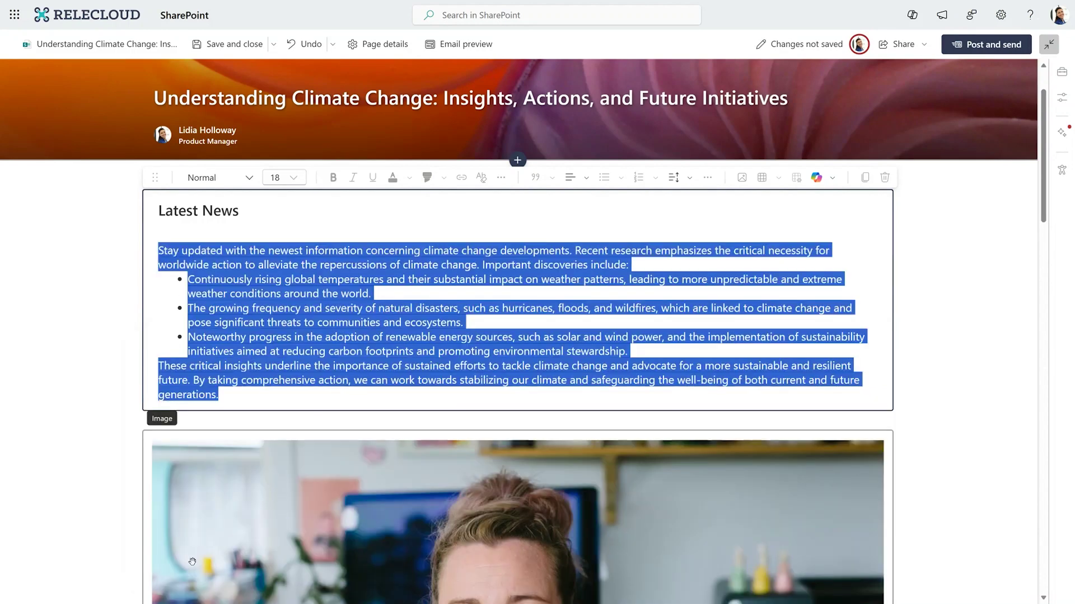
left_click(69, 309)
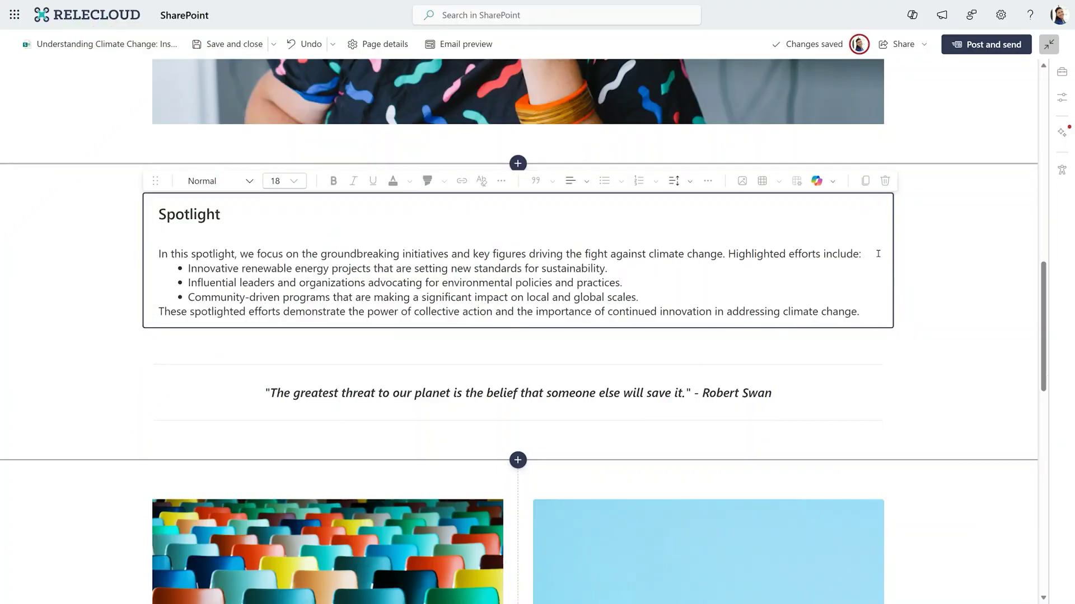
left_click_drag(860, 254, 729, 253)
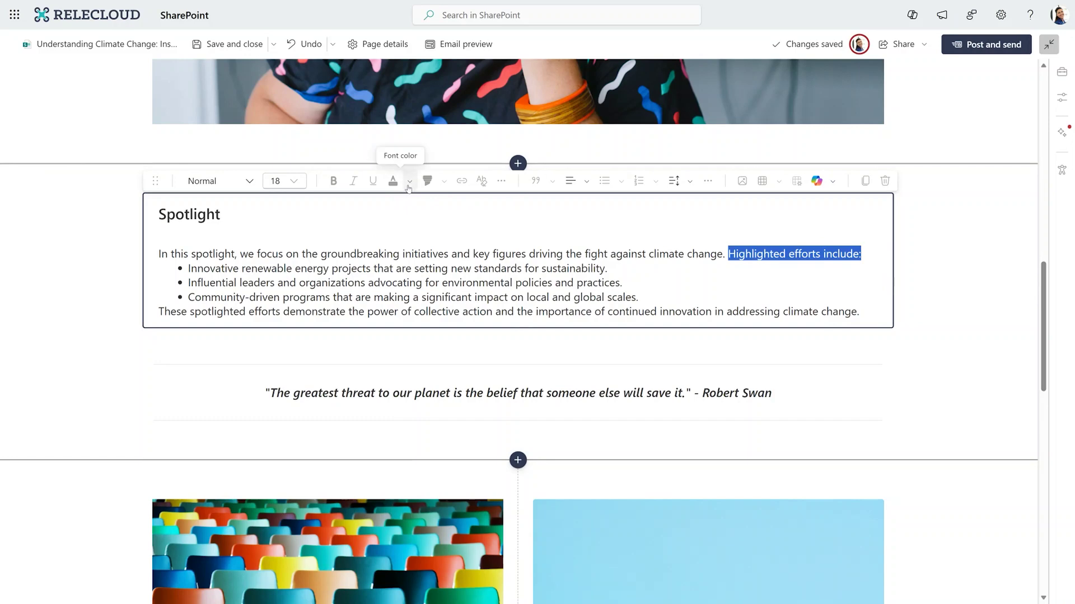
left_click(409, 182)
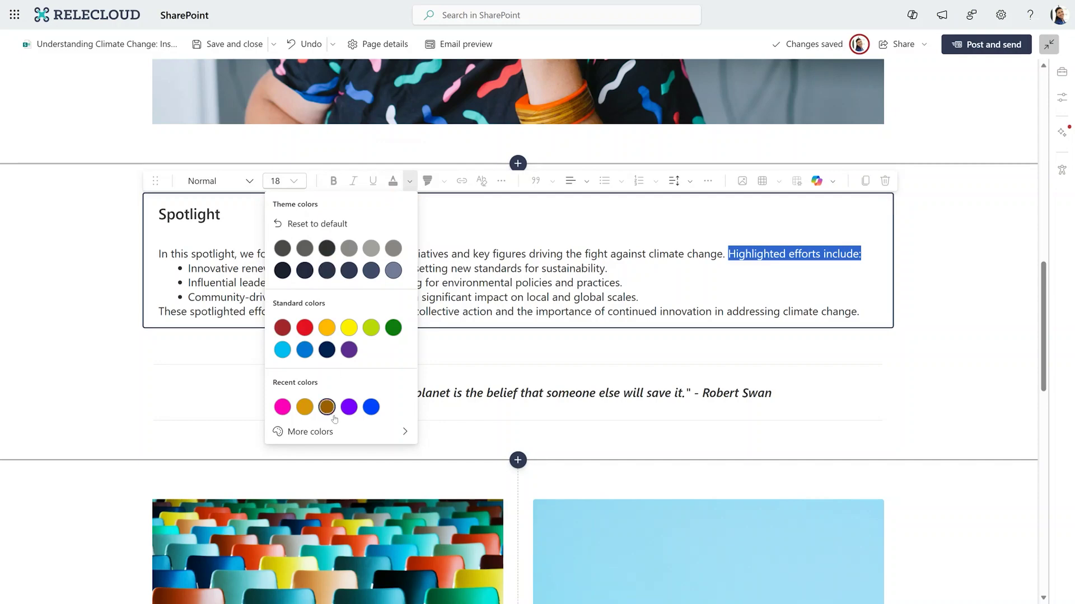
left_click(334, 431)
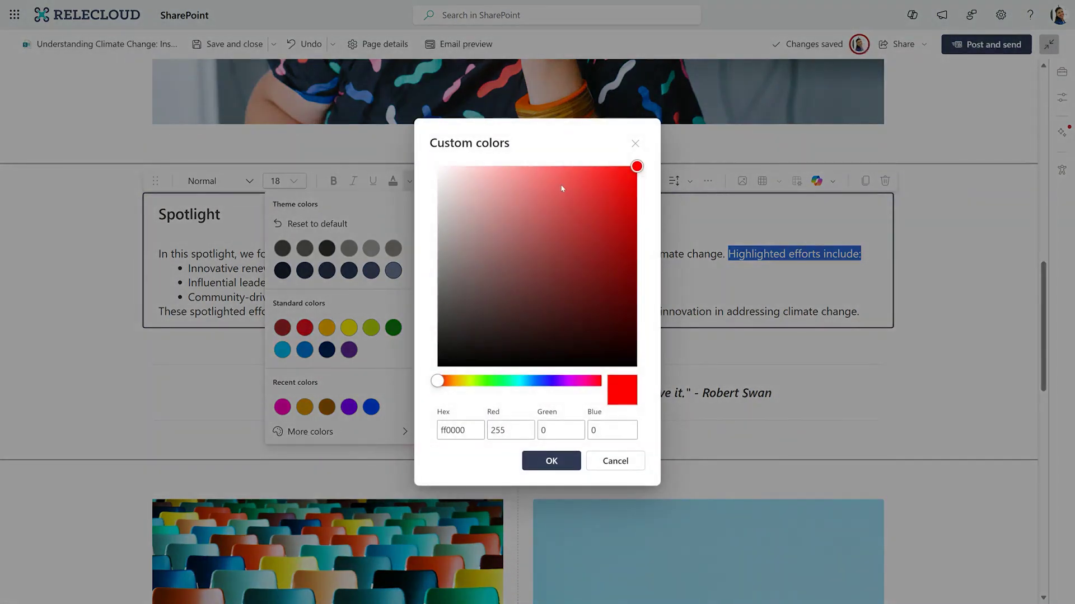
left_click(616, 461)
left_click(866, 311)
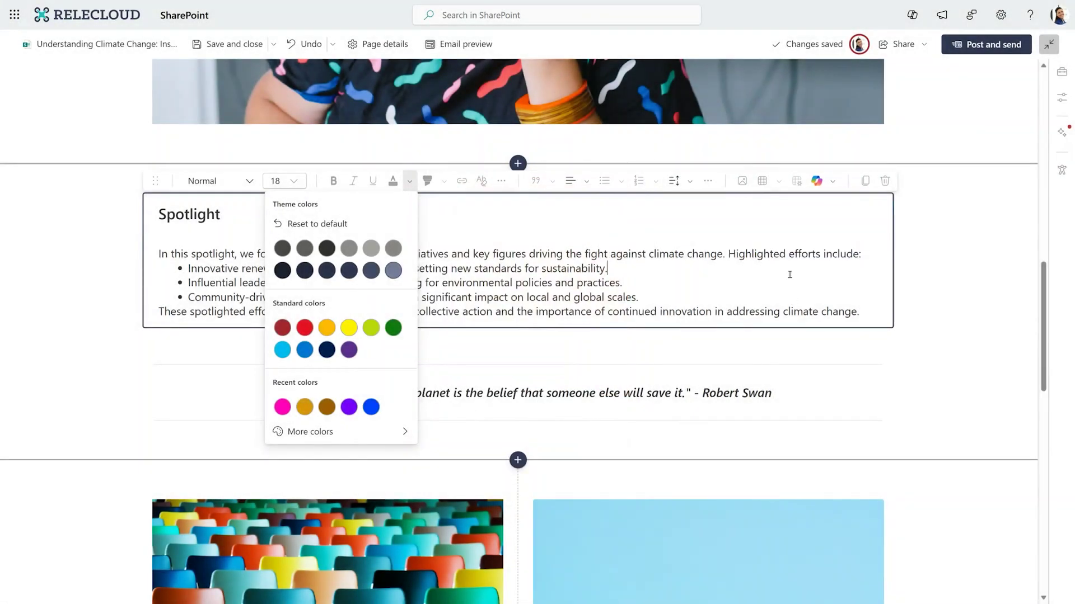
Step: Try 2.0 line spacing on the Spotlight text, then undo it
left_click_drag(867, 311, 150, 250)
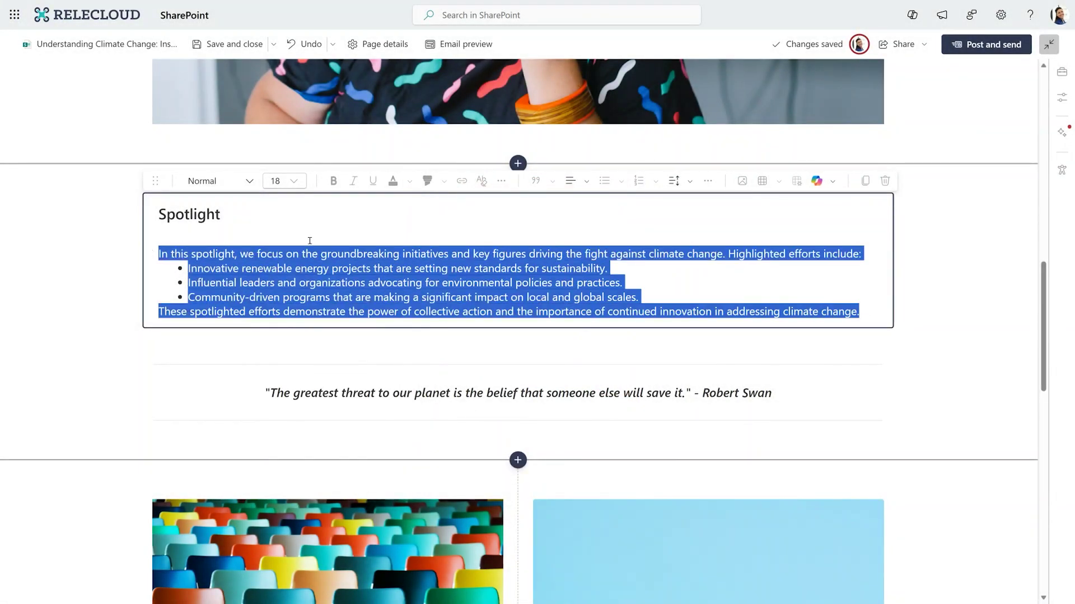
left_click(690, 182)
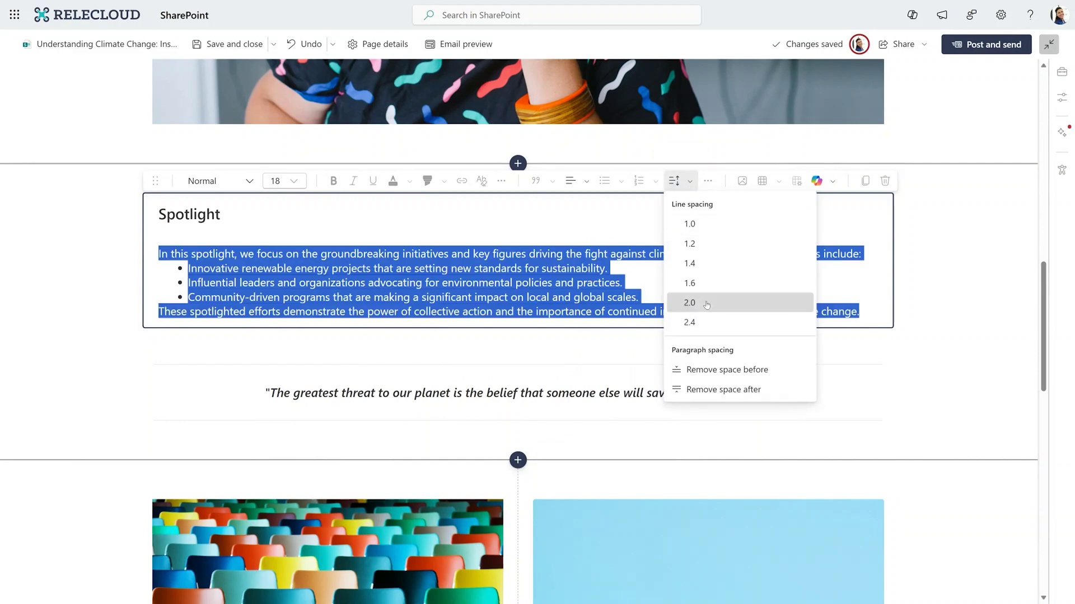
left_click(708, 303)
left_click(737, 301)
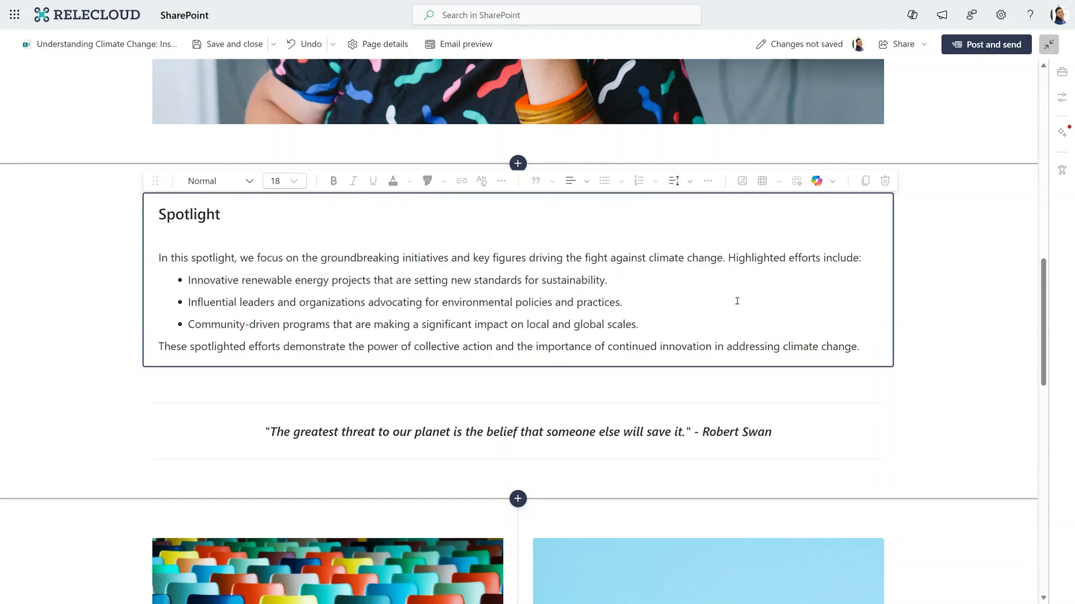
key("ctrl+z")
Step: Turn the three Spotlight efforts into a numbered list
left_click_drag(647, 303, 188, 269)
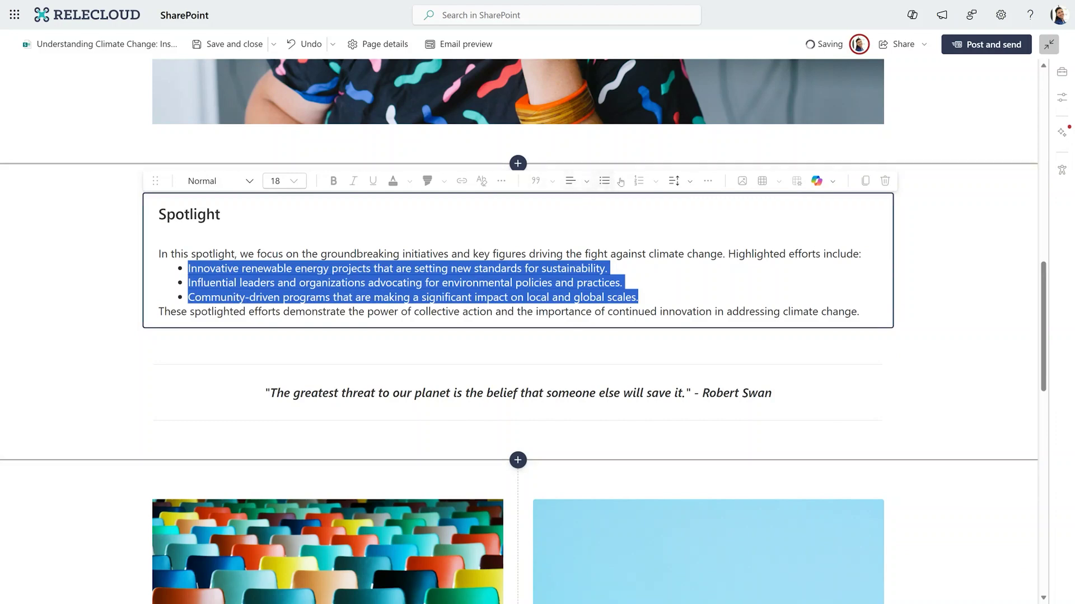
left_click(620, 180)
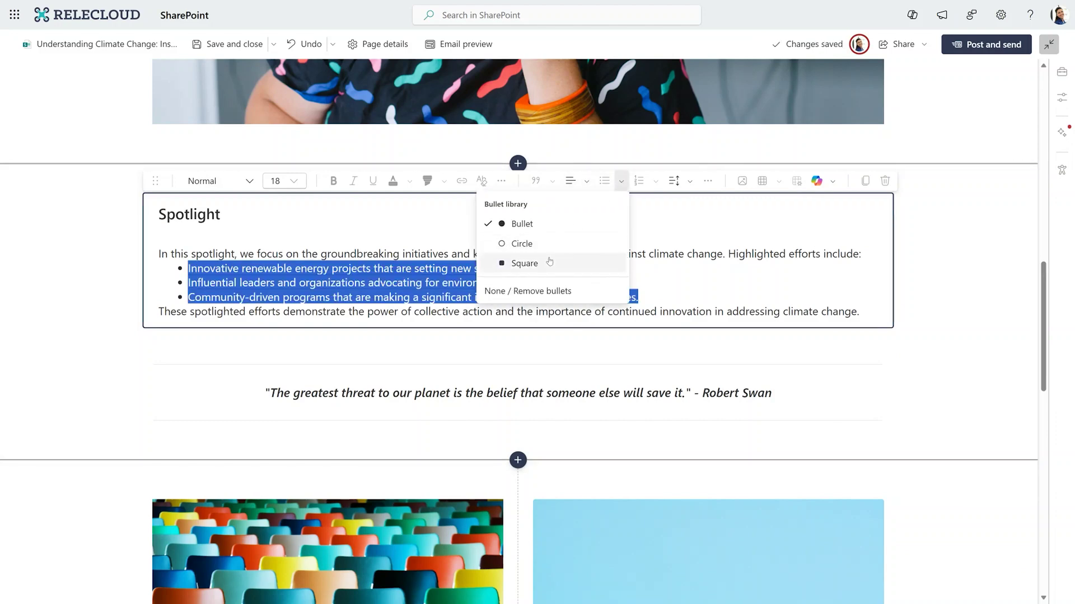
left_click(639, 181)
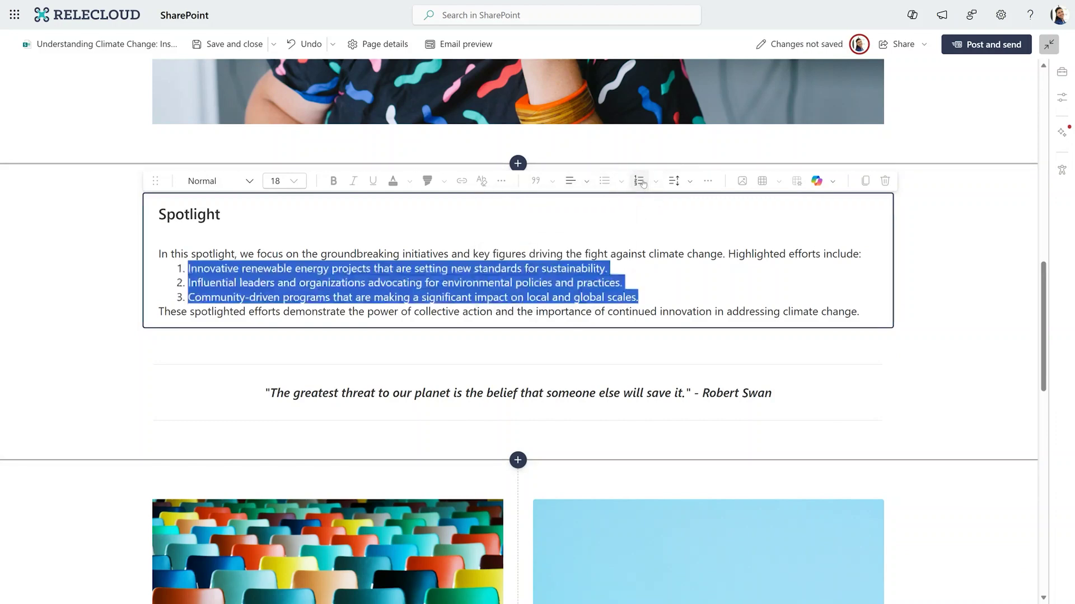
left_click(655, 181)
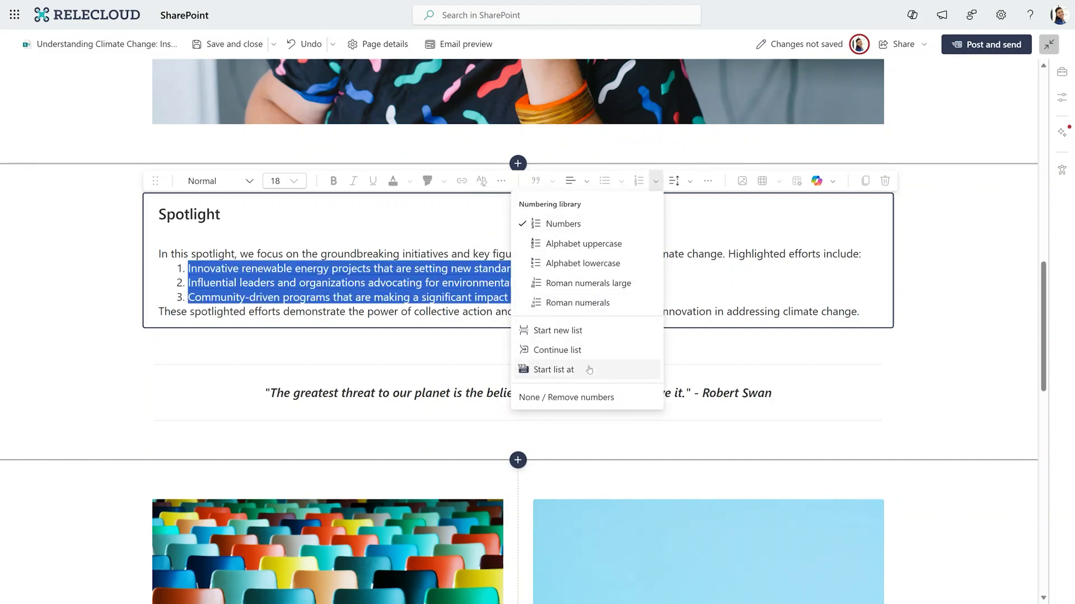
left_click(828, 295)
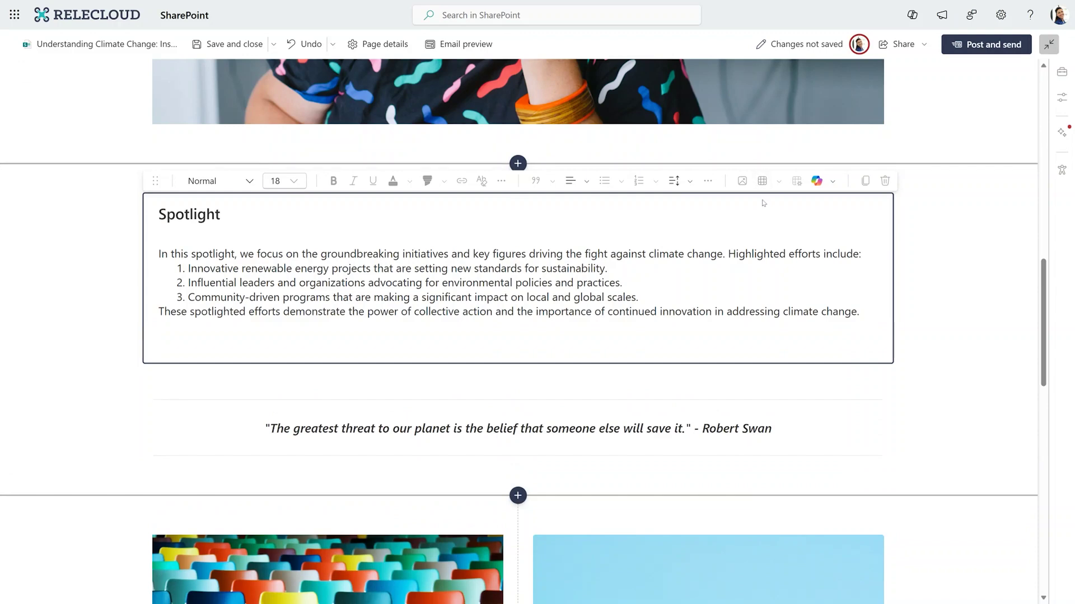
Step: Insert an empty 5 x 3 table below the Spotlight text
left_click(777, 183)
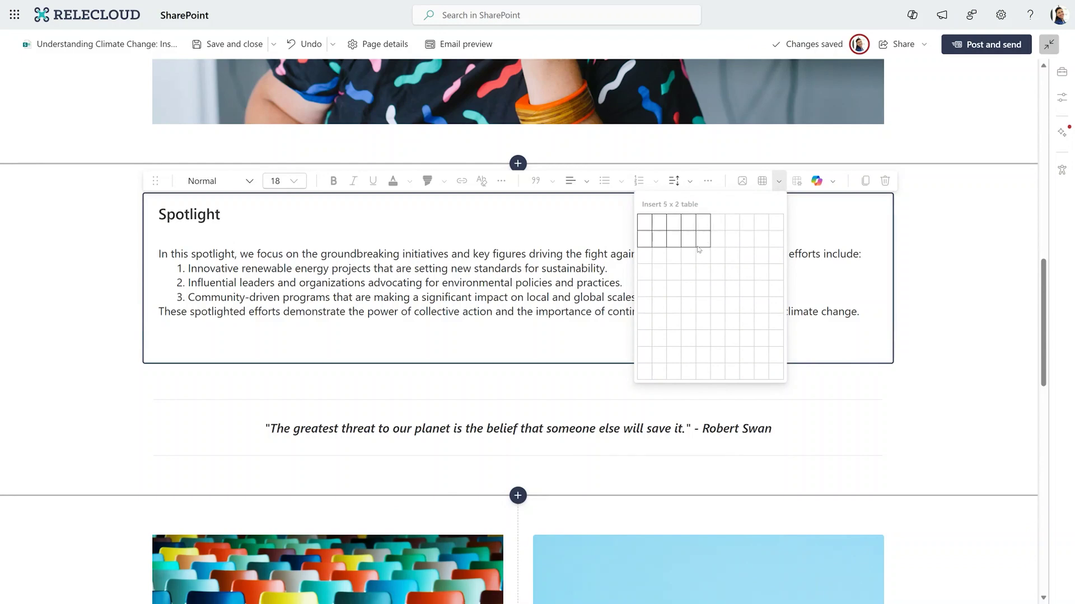
left_click(699, 256)
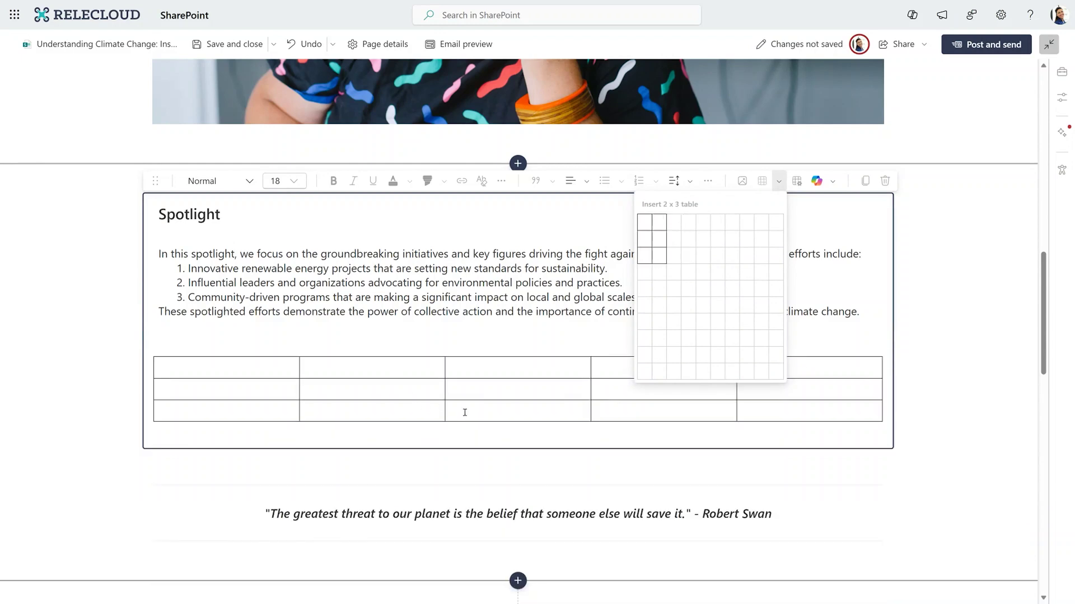
scroll(463, 410, "down", 2)
left_click(952, 375)
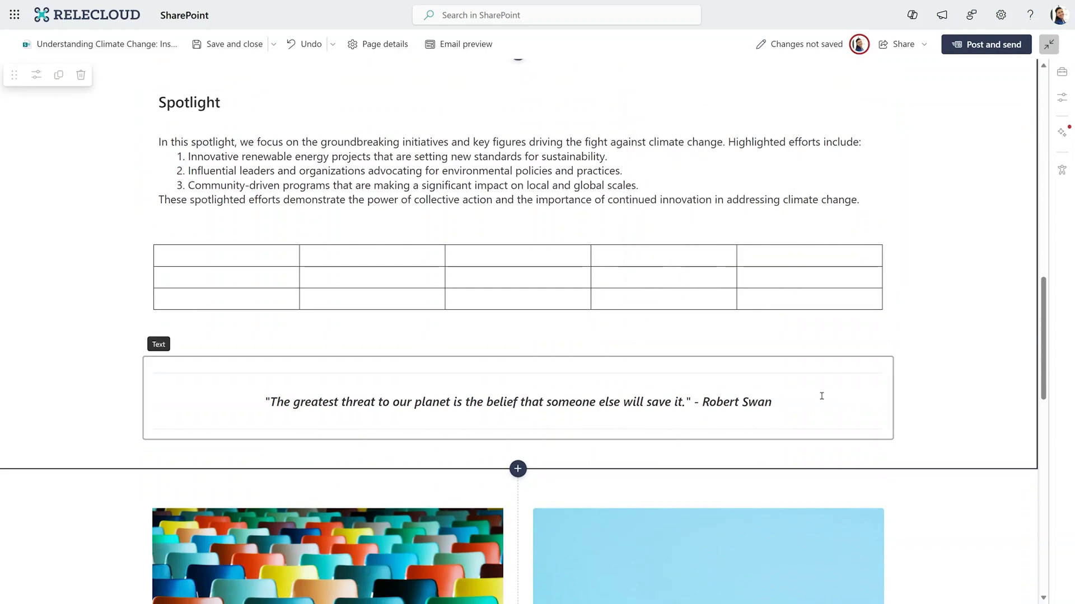
Step: Apply the Boxed style to the pull quote about the greatest threat to our planet
left_click(788, 401)
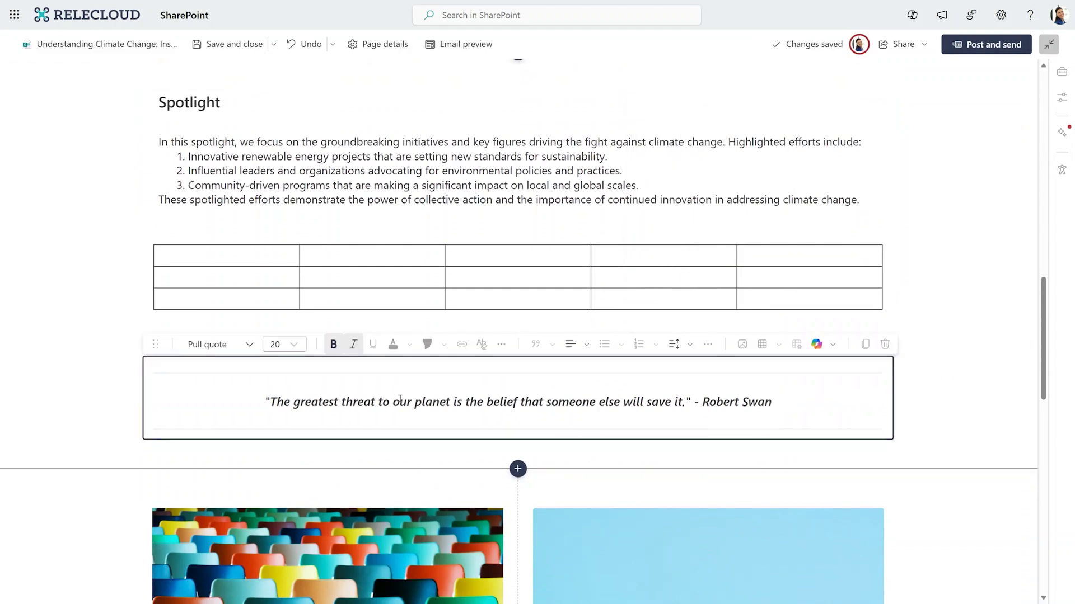
left_click(248, 346)
left_click(248, 345)
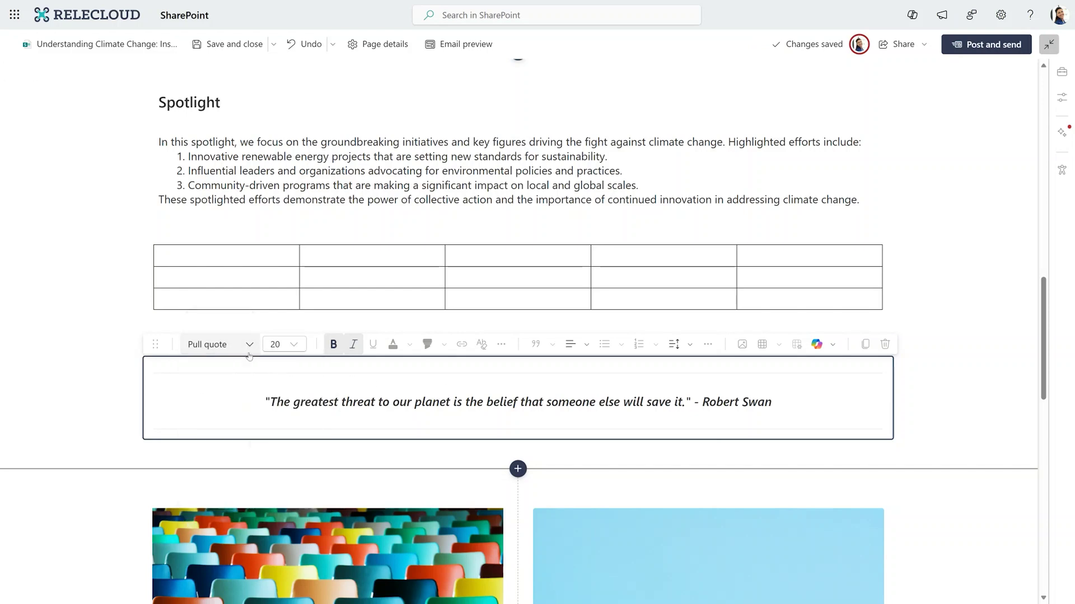
left_click(539, 347)
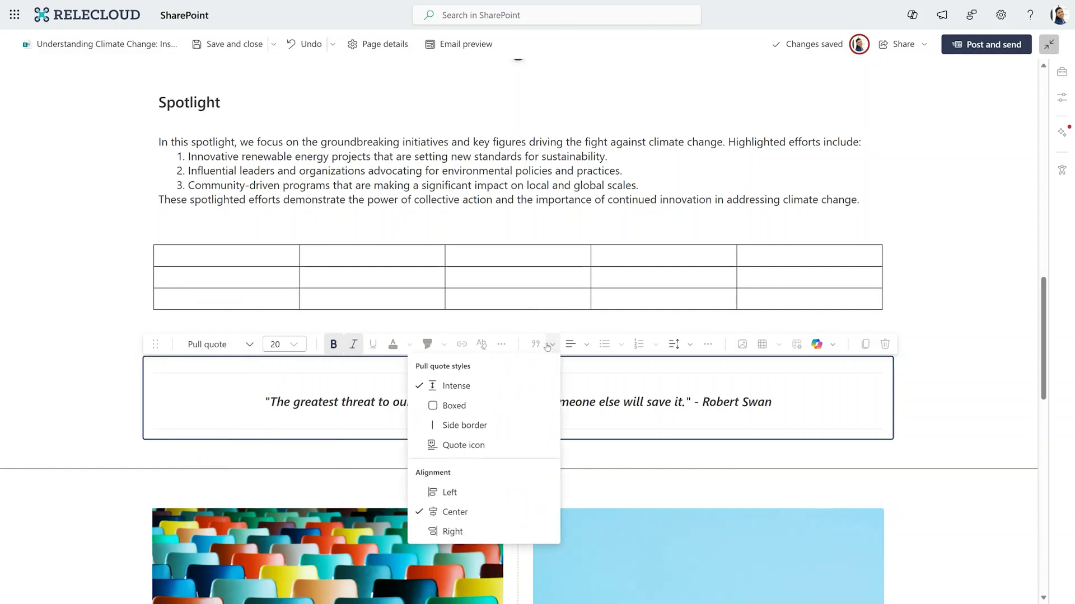
left_click(467, 405)
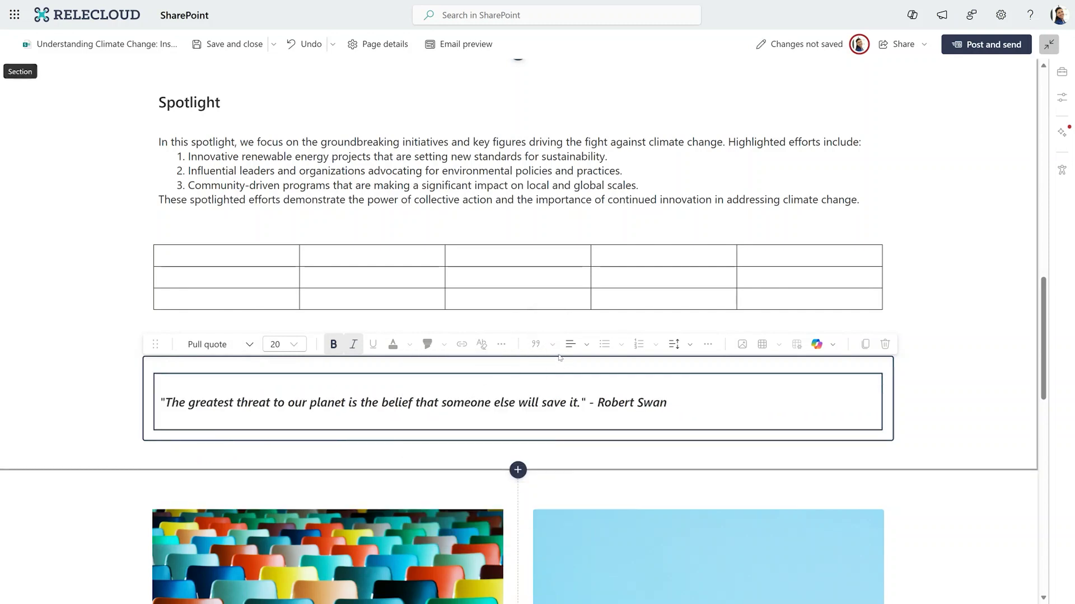
left_click(536, 344)
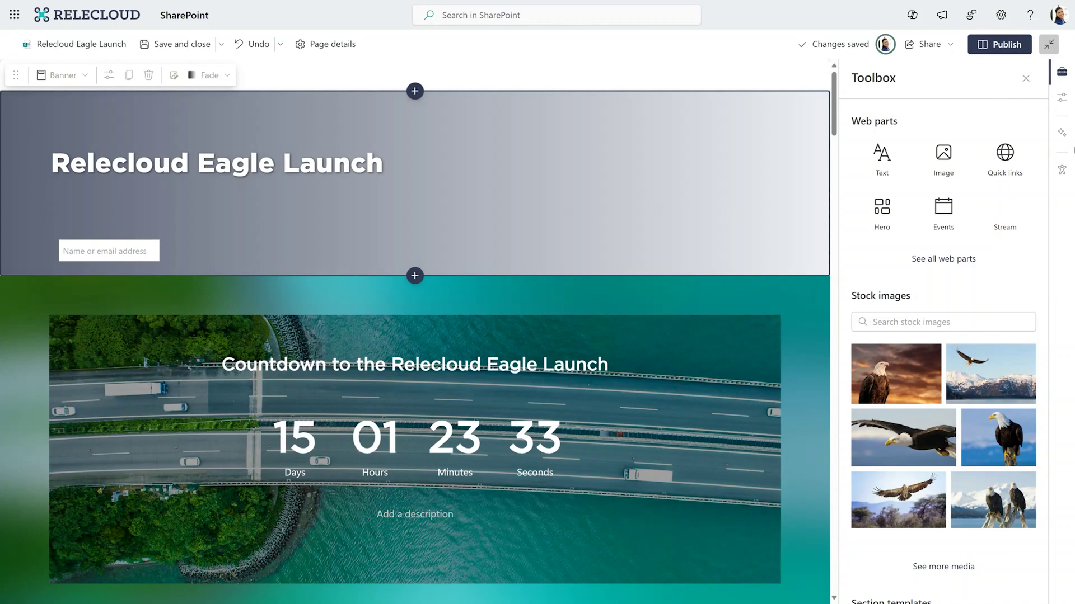
Step: Apply the eagle-head colour-block banner design from Design ideas
left_click(1062, 138)
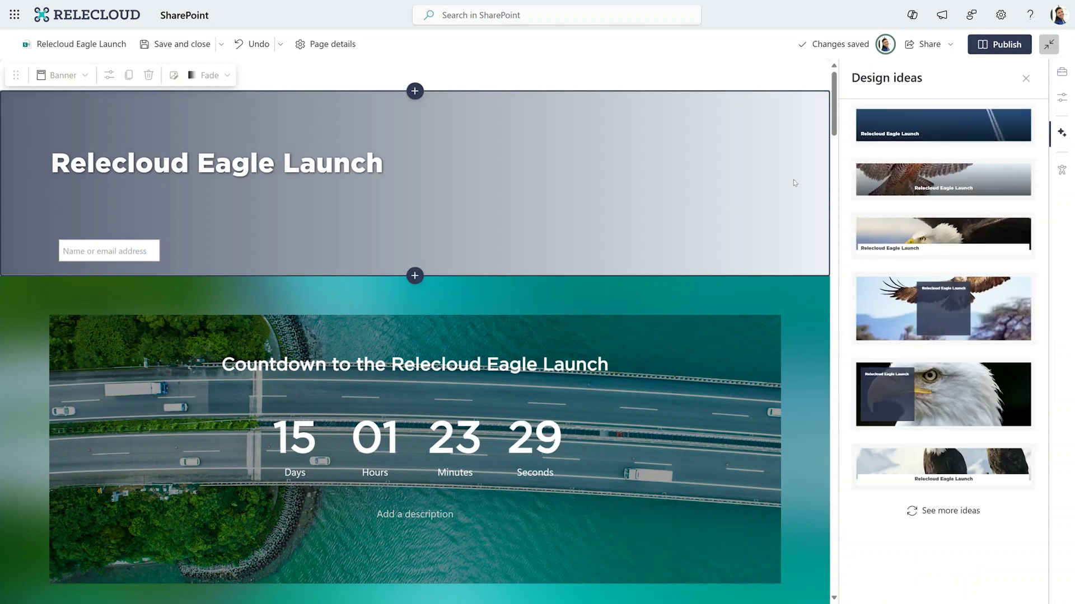
left_click(984, 385)
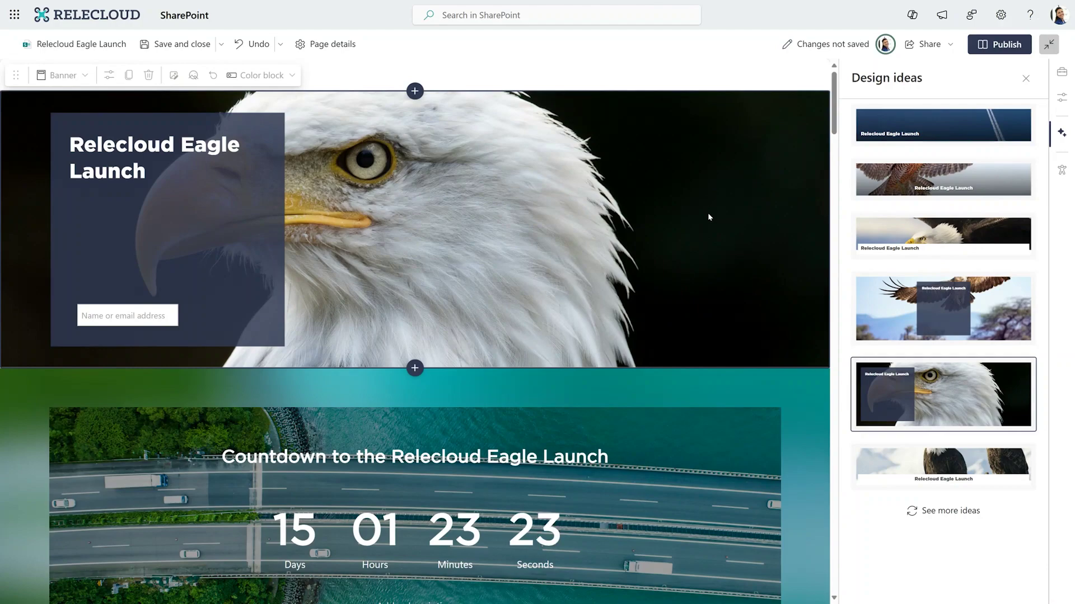
scroll(680, 211, "down", 10)
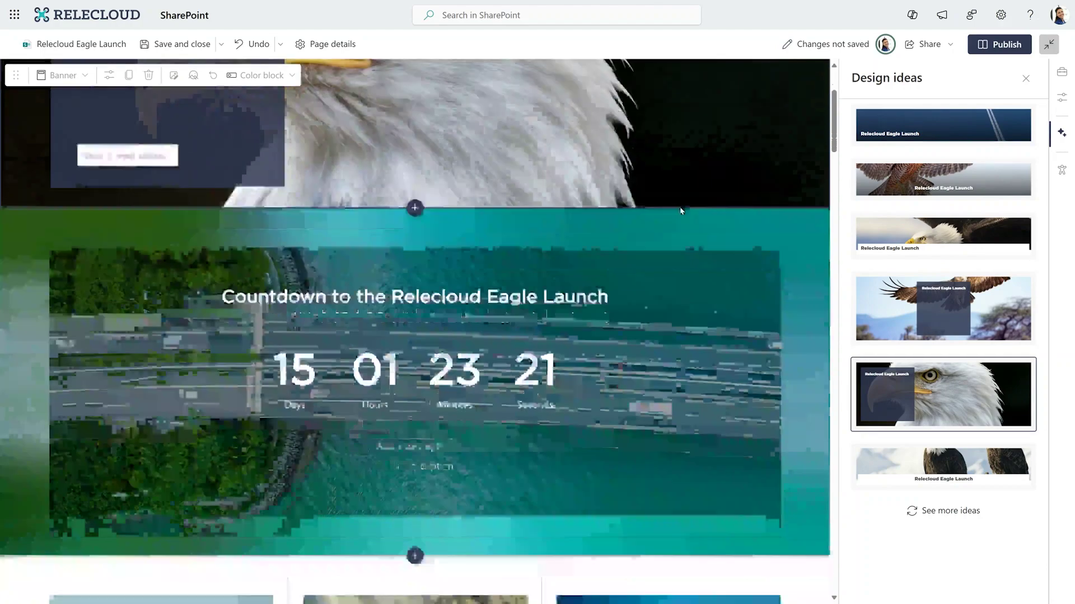
Step: Give the three drone columns the dark navy staggered layout from Design ideas
scroll(679, 207, "down", 2)
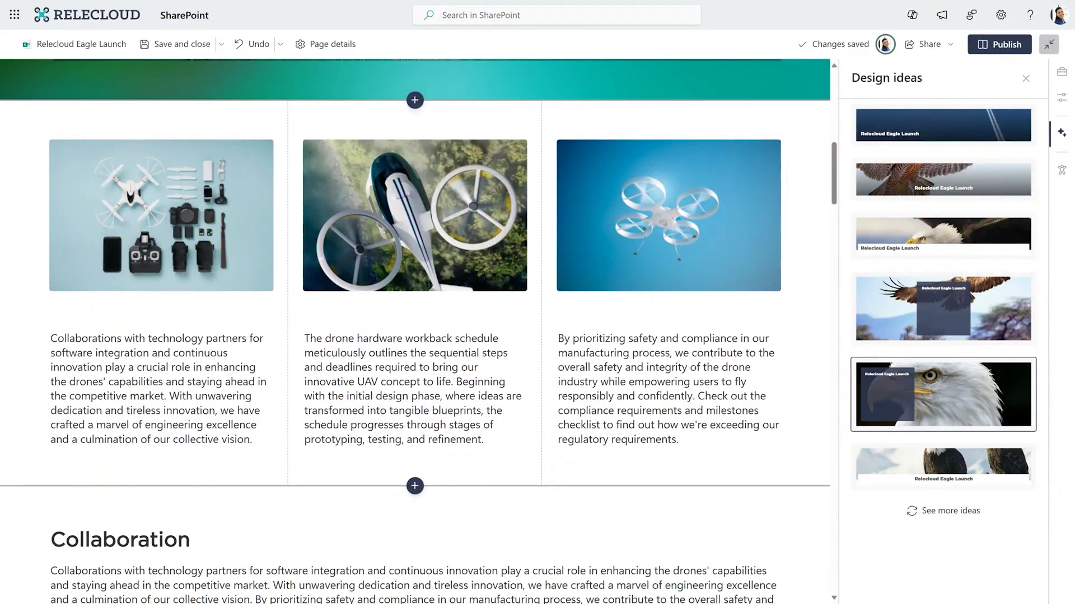
left_click(14, 217)
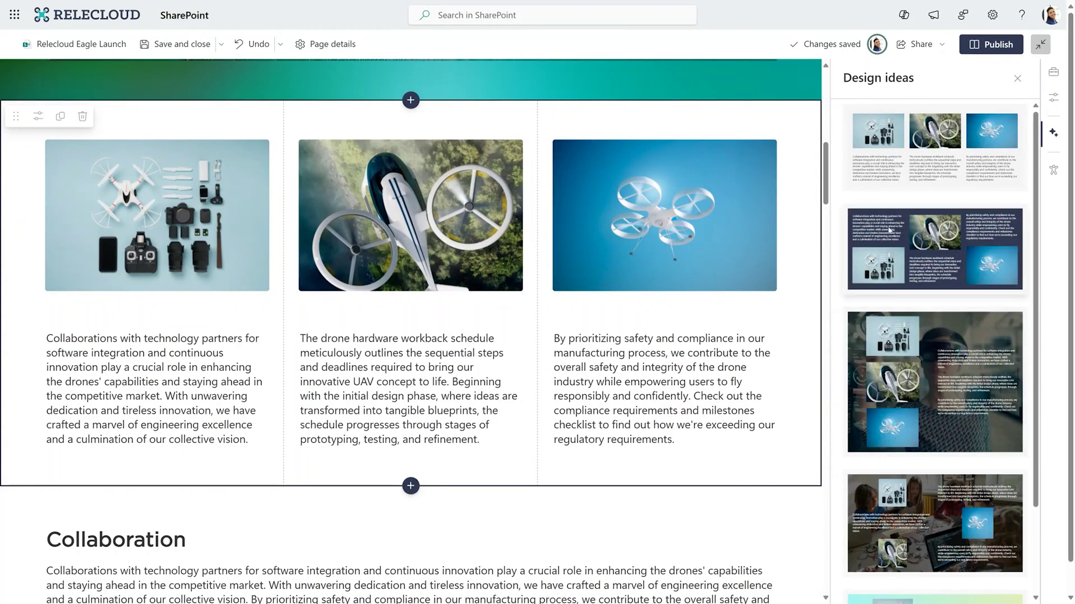
scroll(970, 241, "down", 2)
scroll(970, 241, "up", 2)
left_click(929, 250)
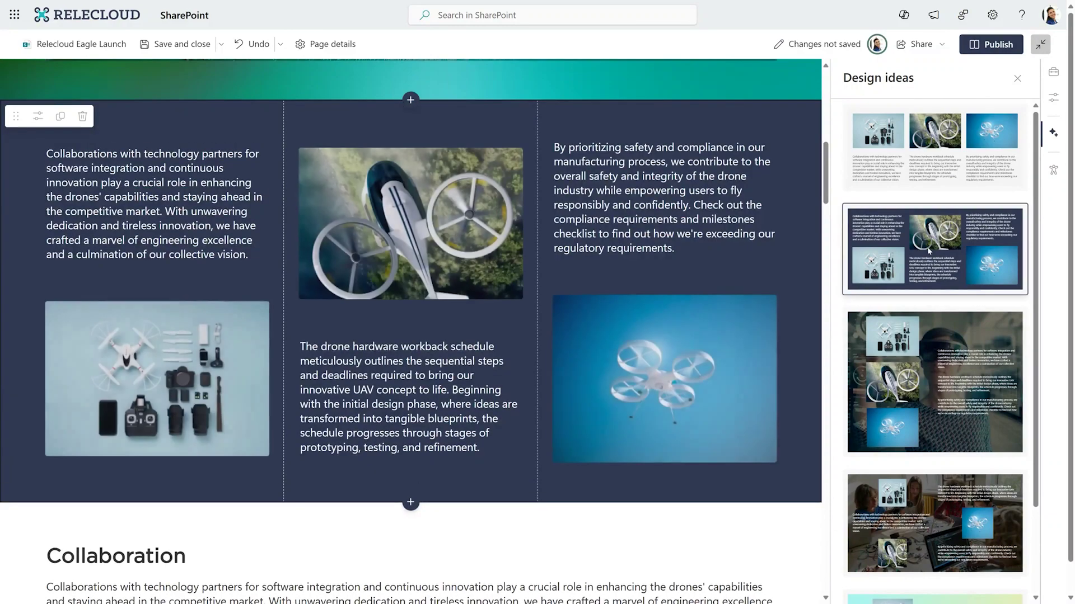
scroll(232, 270, "down", 4)
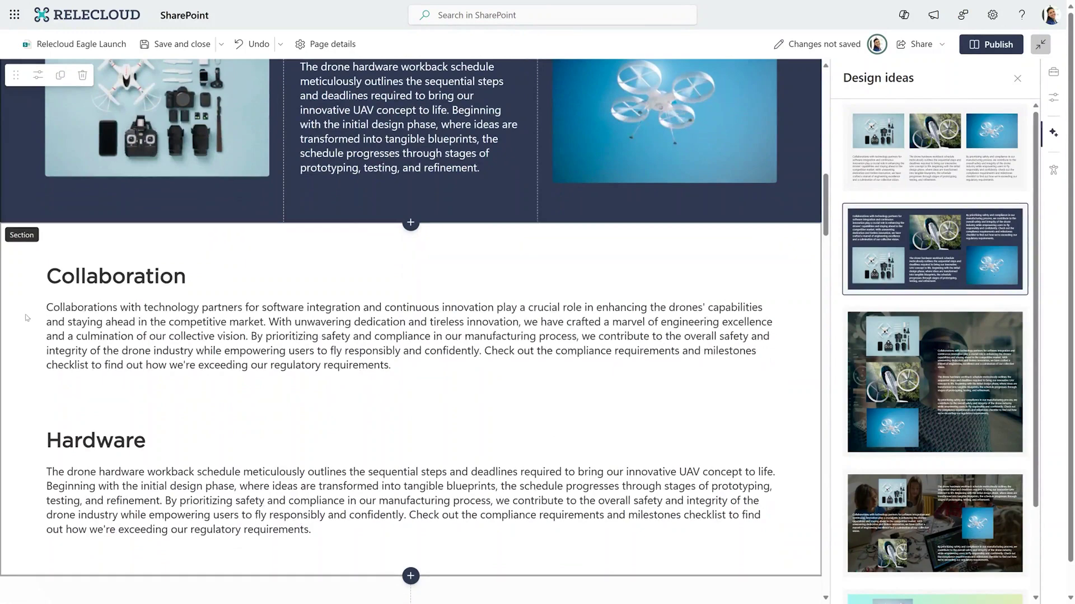
left_click(25, 318)
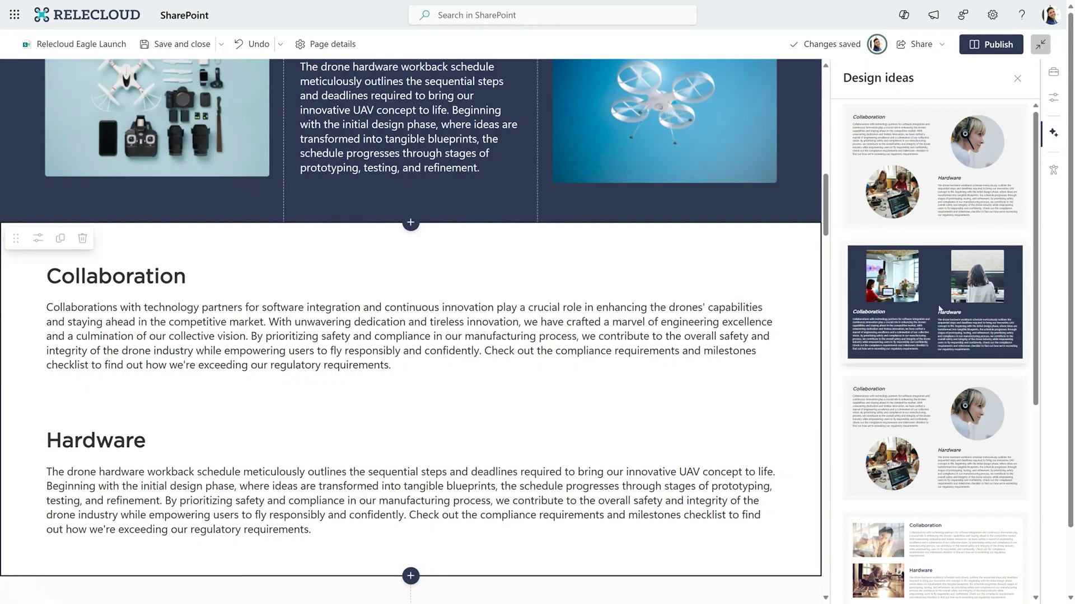
Step: Apply the two-column circular-photo design to the Collaboration and Hardware section
left_click(931, 435)
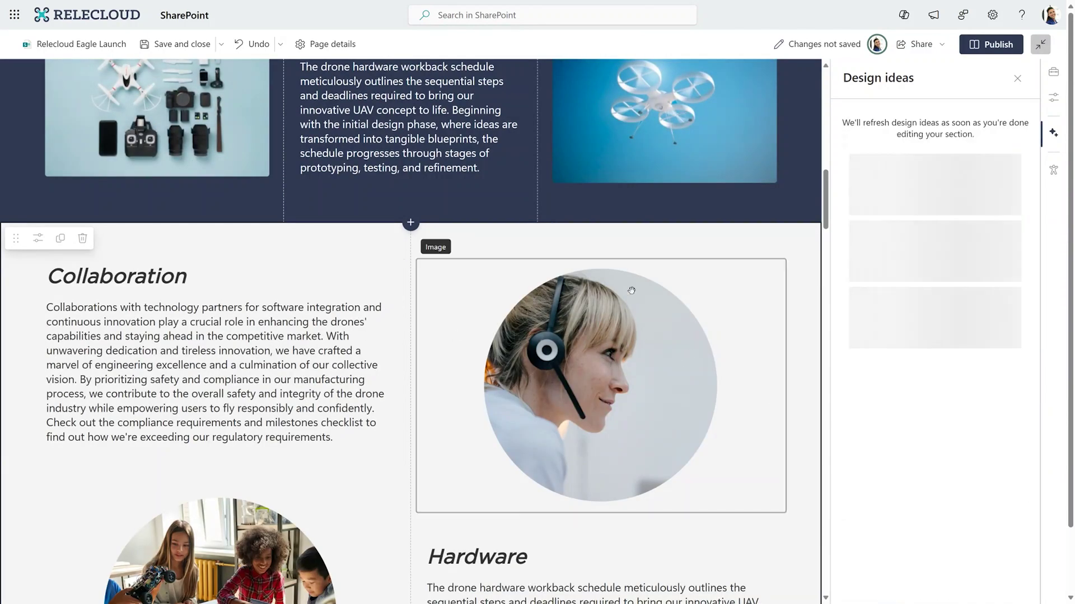
scroll(609, 339, "down", 2)
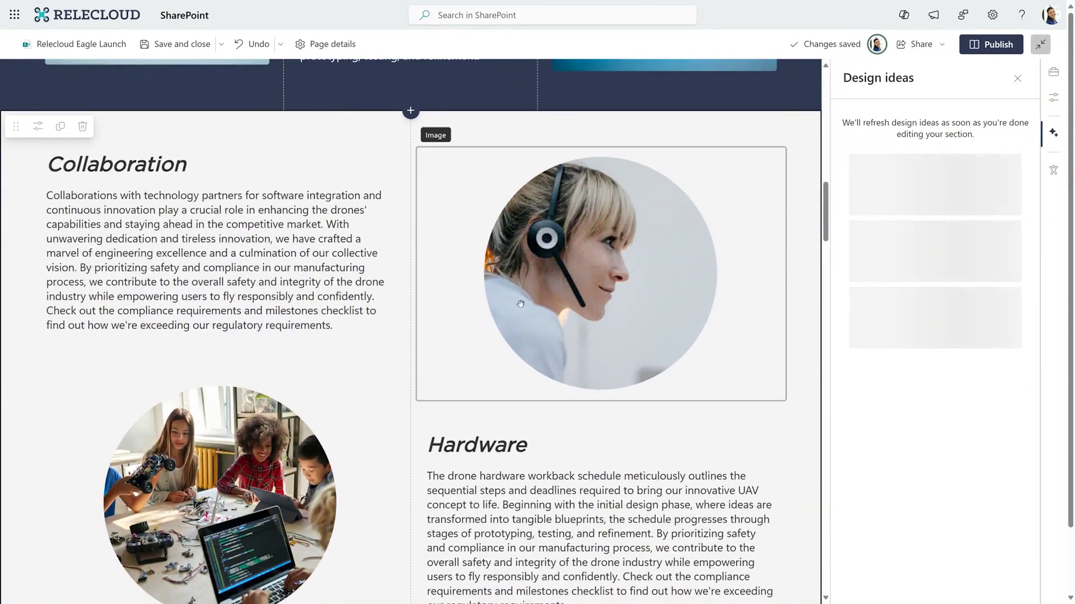
scroll(599, 305, "down", 1)
scroll(589, 303, "up", 3)
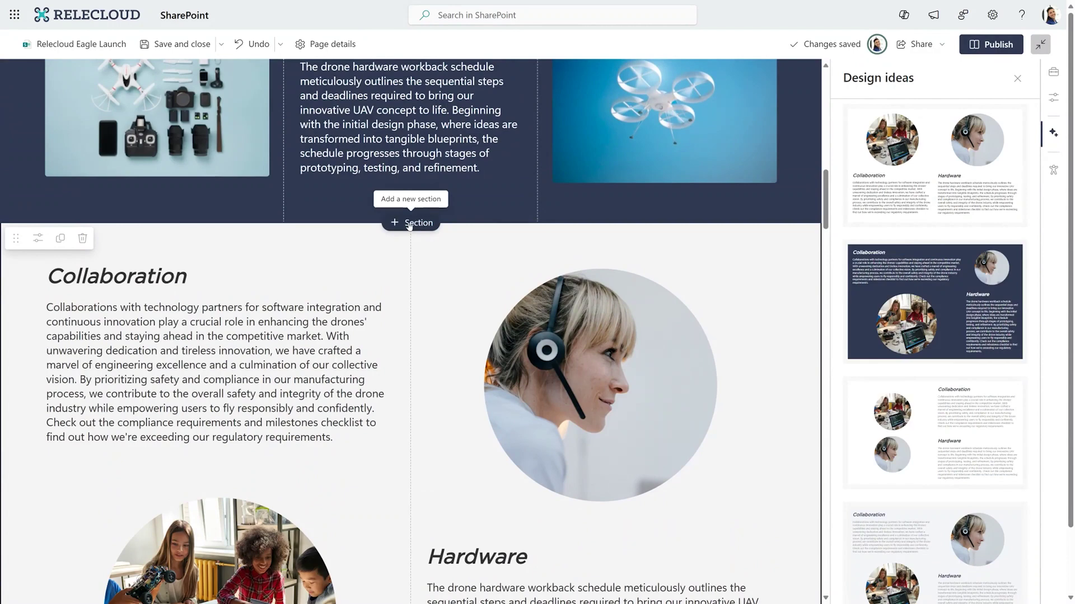
Step: Add a one-column section below the drone columns using a headline-and-image design
left_click(409, 223)
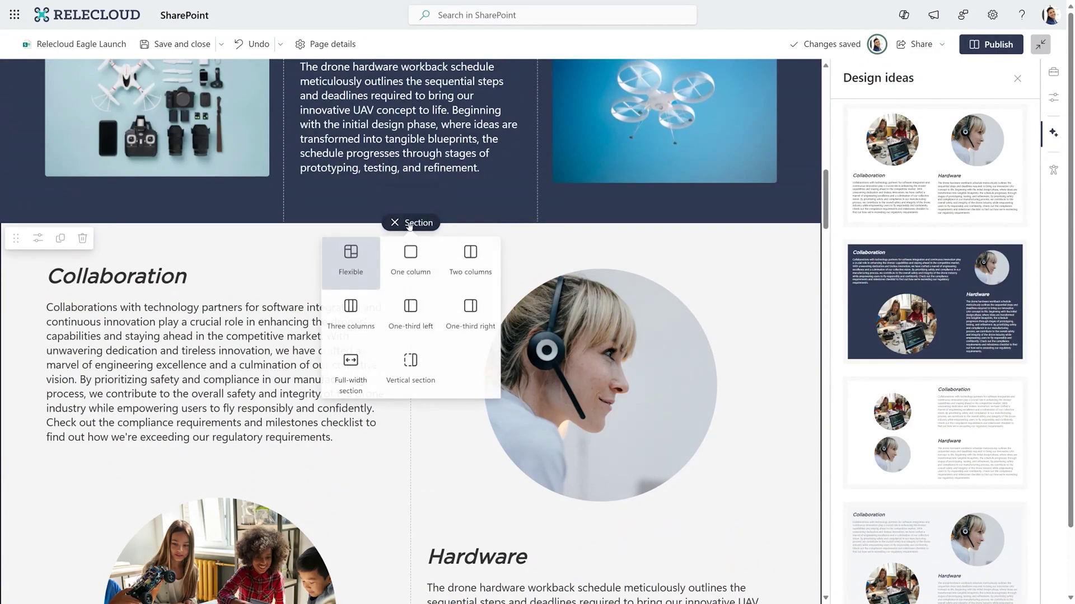
left_click(409, 266)
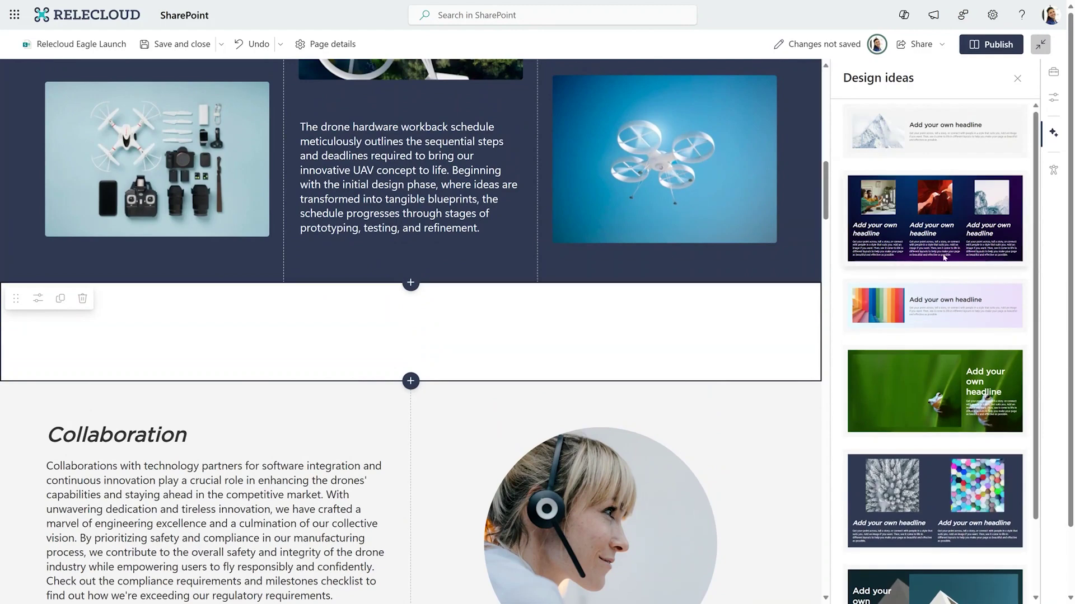
scroll(931, 504, "down", 2)
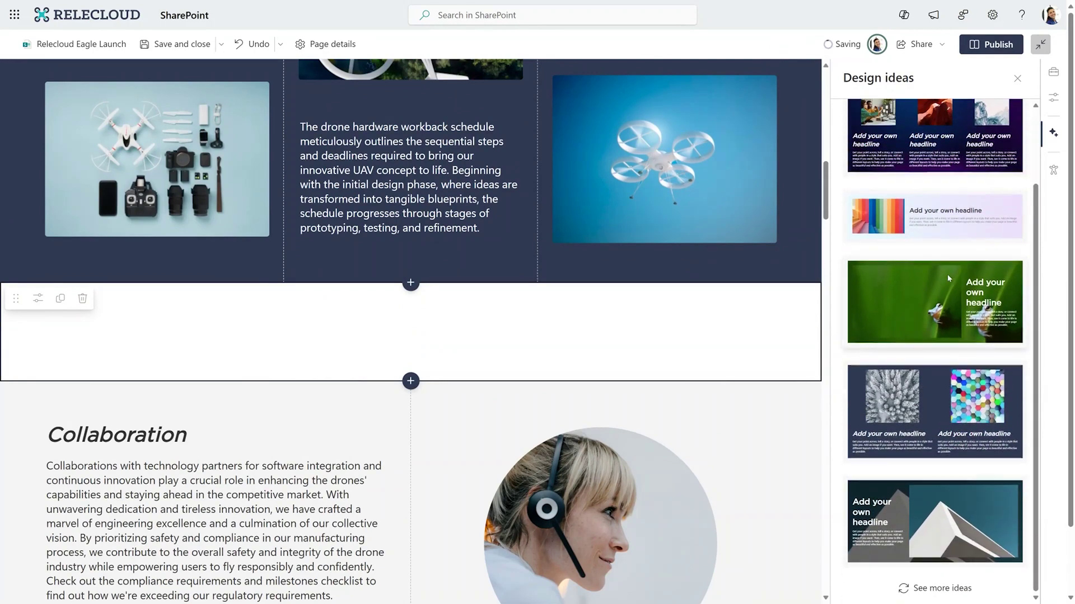
left_click(931, 527)
scroll(595, 377, "down", 2)
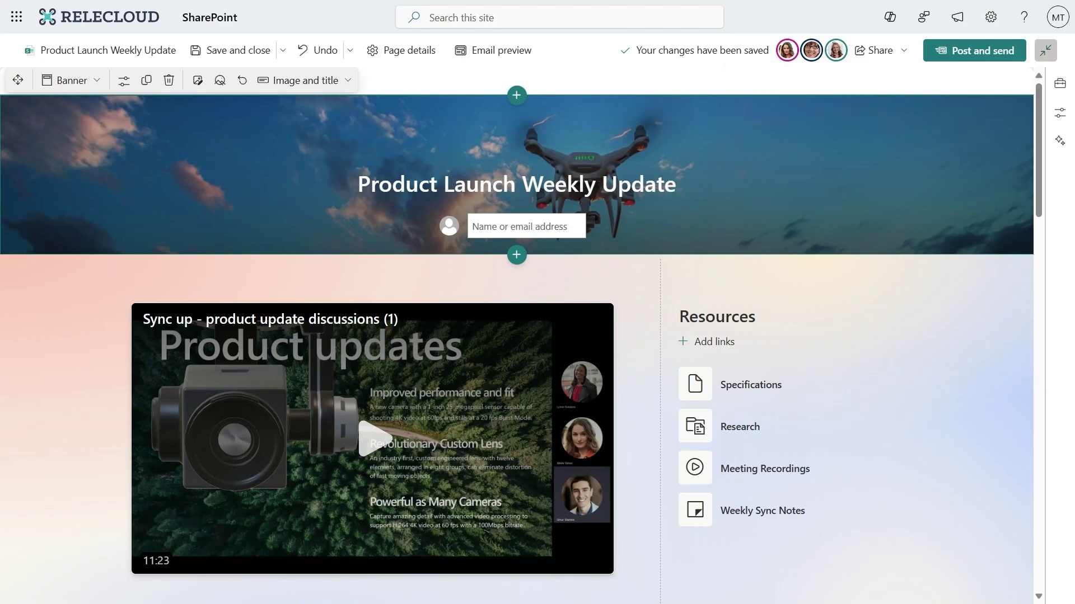
Step: Scroll down through the page to review its sections
scroll(522, 335, "down", 5)
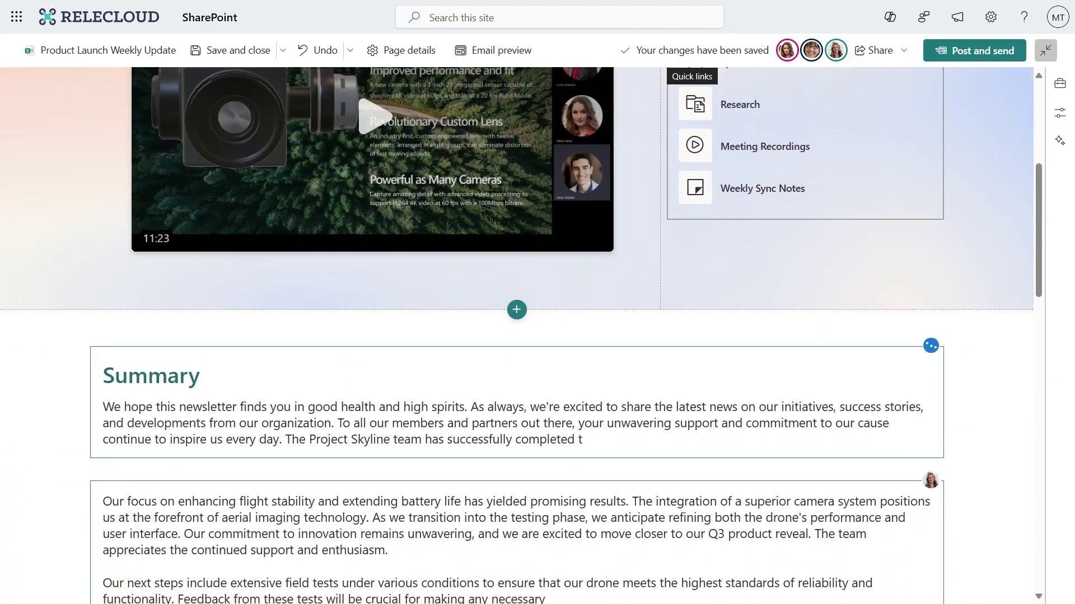
scroll(521, 335, "down", 3)
scroll(516, 336, "down", 1)
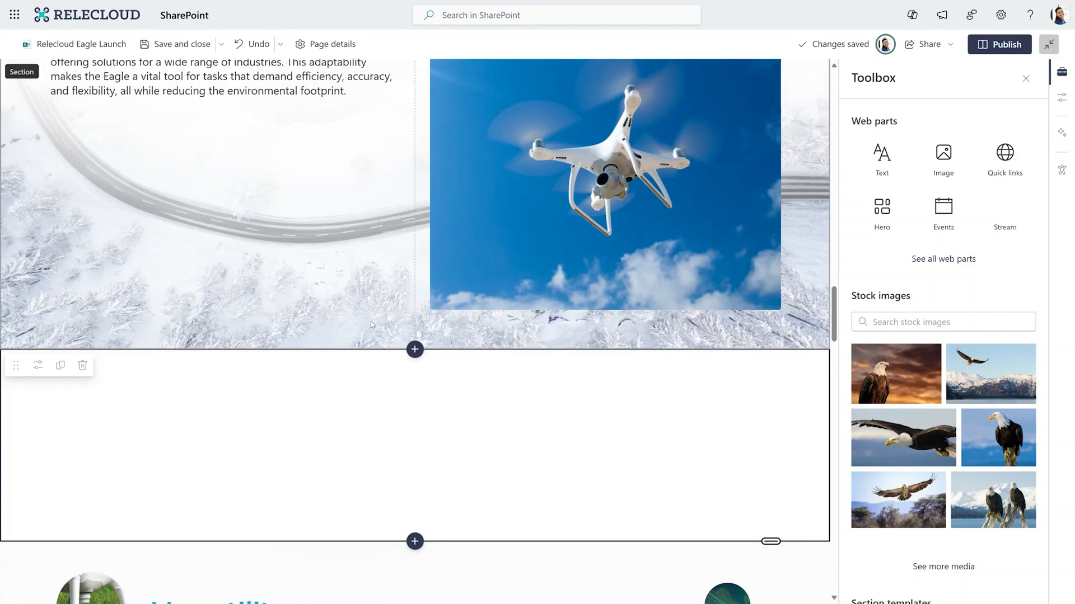
Step: Change the Versatility heading's font size from 42 to 110
scroll(370, 321, "down", 5)
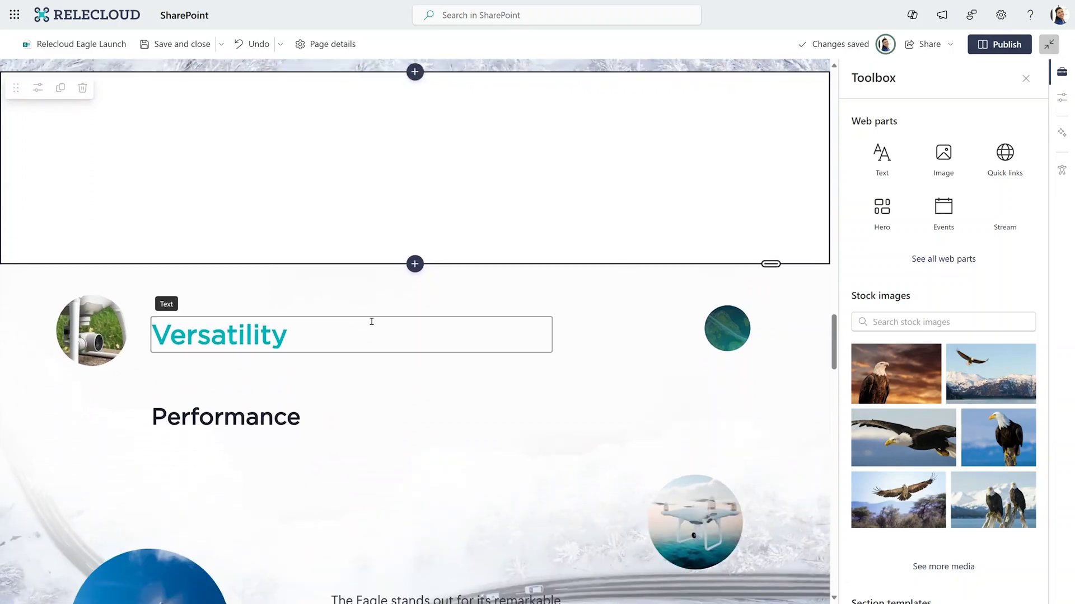
scroll(371, 321, "down", 3)
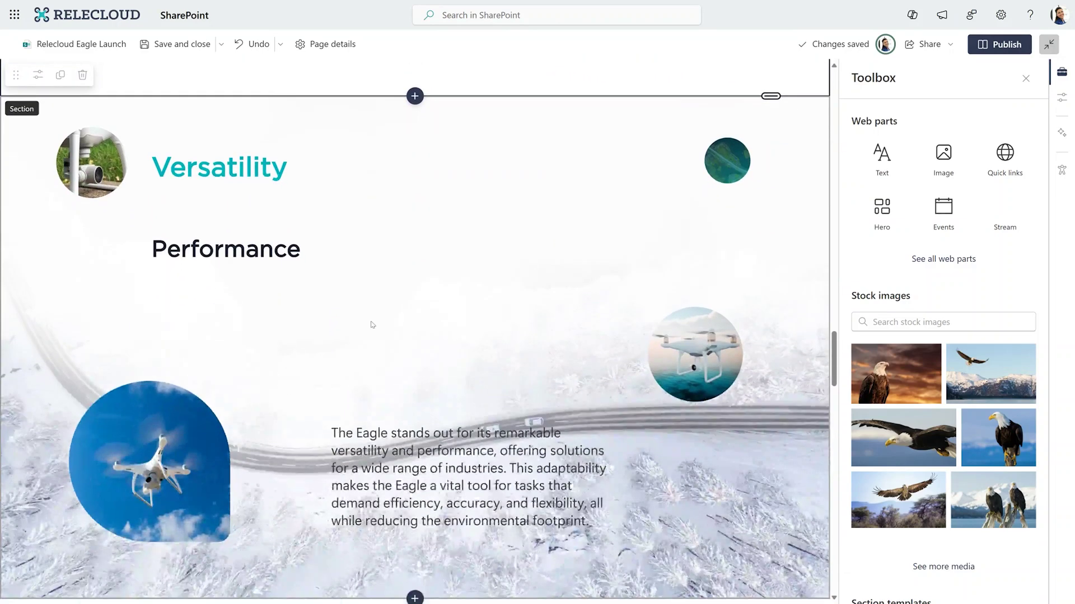
double_click(211, 155)
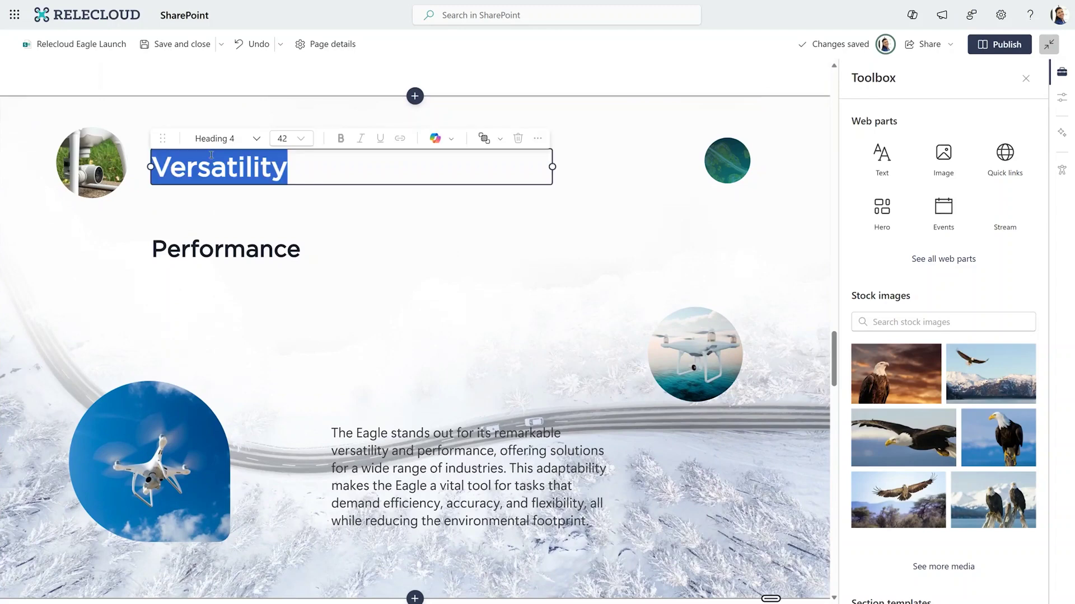
left_click(285, 139)
double_click(283, 138)
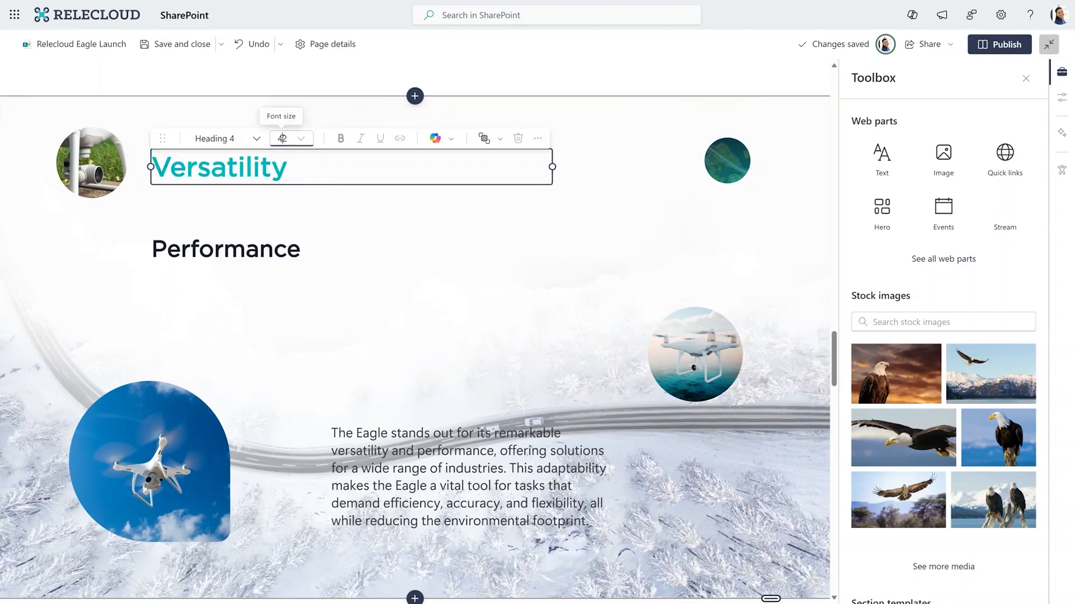
type("110")
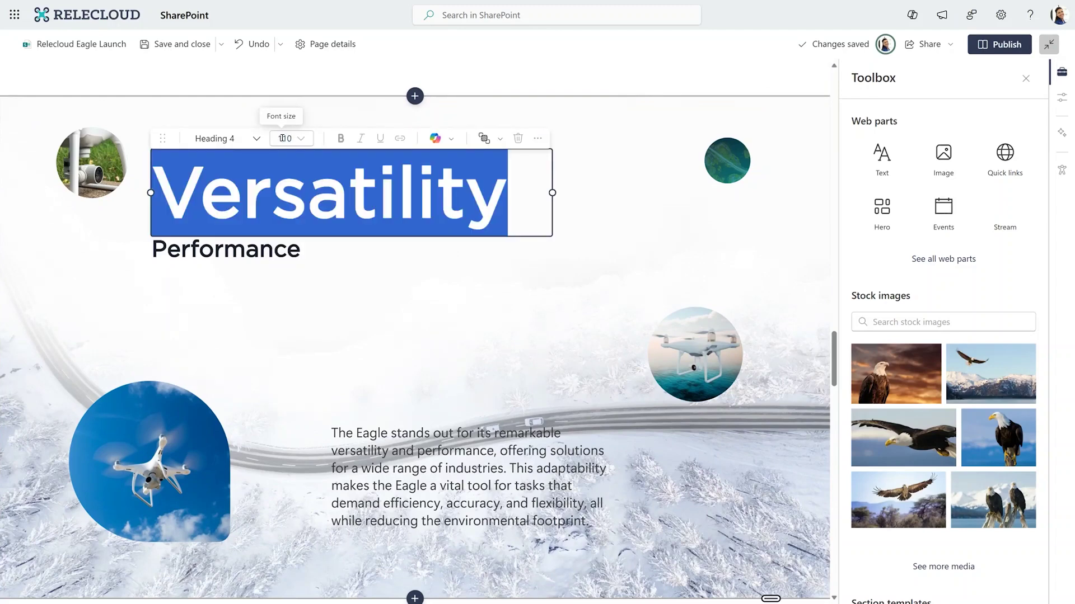
Step: Set the Performance heading to size 68, then move the Versatility heading right and up
left_click(200, 247)
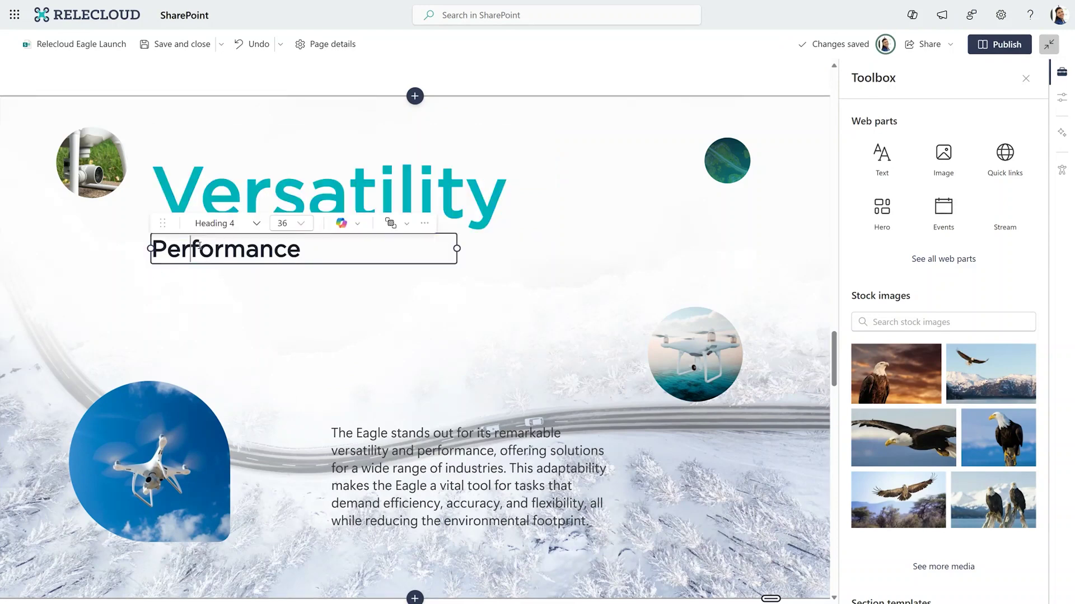
double_click(199, 247)
left_click(282, 223)
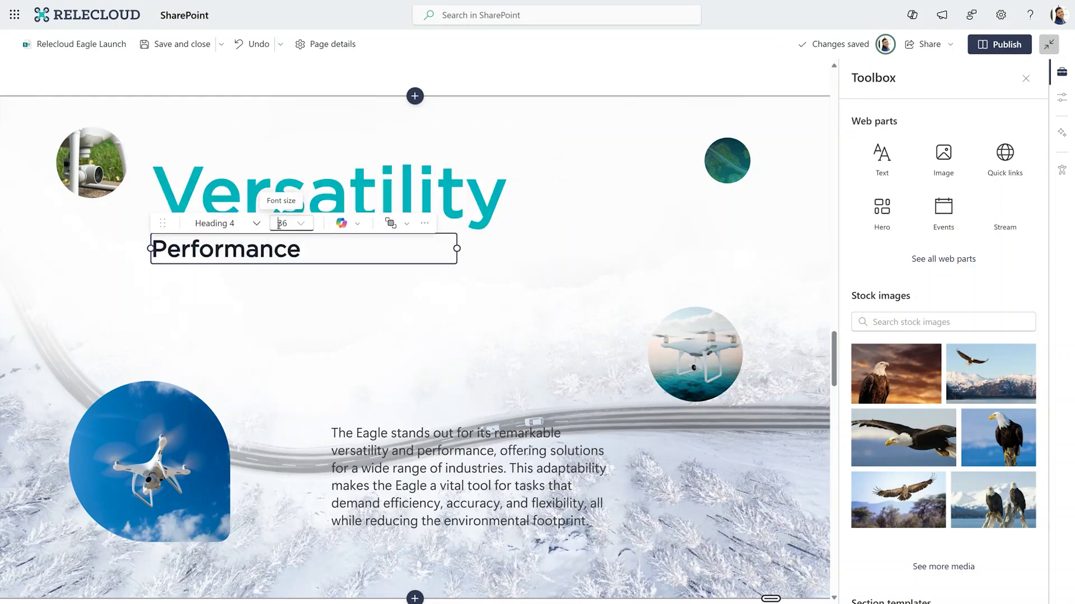
type("68")
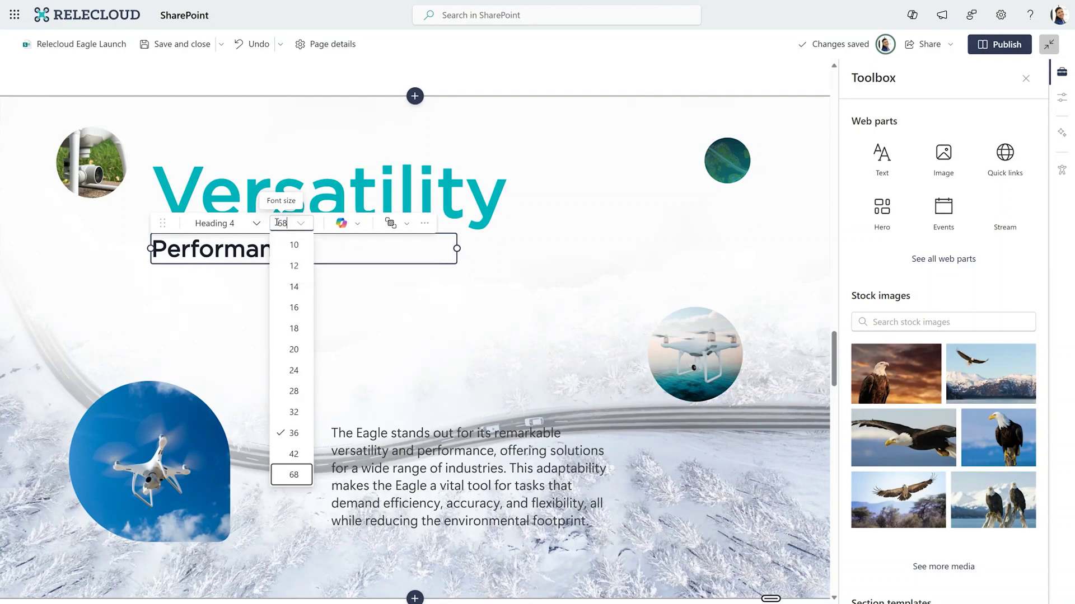
key("Return")
left_click(200, 193)
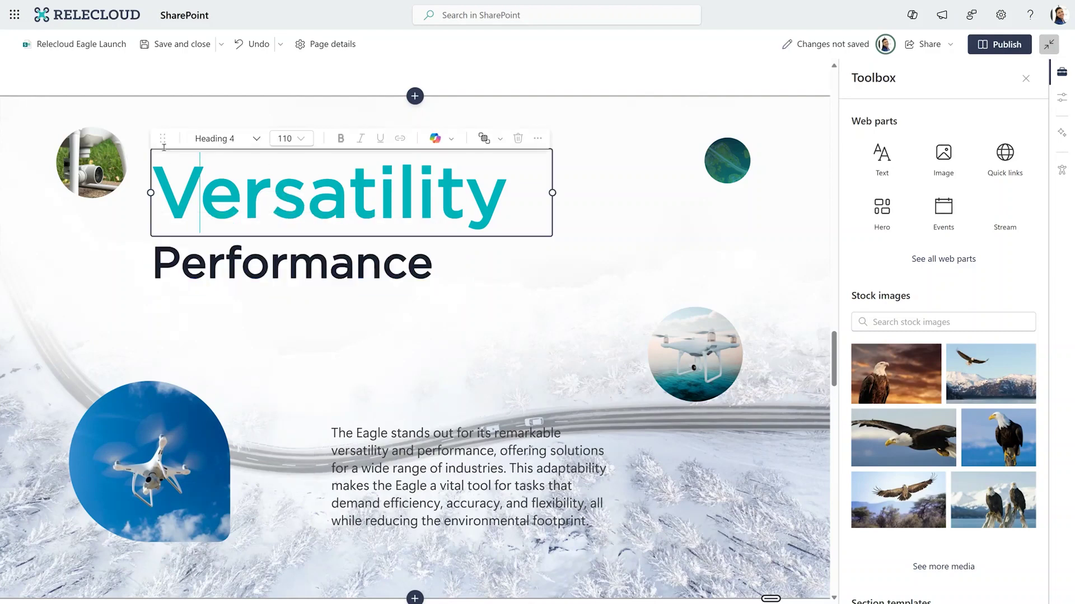
left_click_drag(153, 152, 227, 142)
Step: Move Performance to the centre, the drone image beside Versatility, and the Eagle paragraph under Performance
left_click(159, 233)
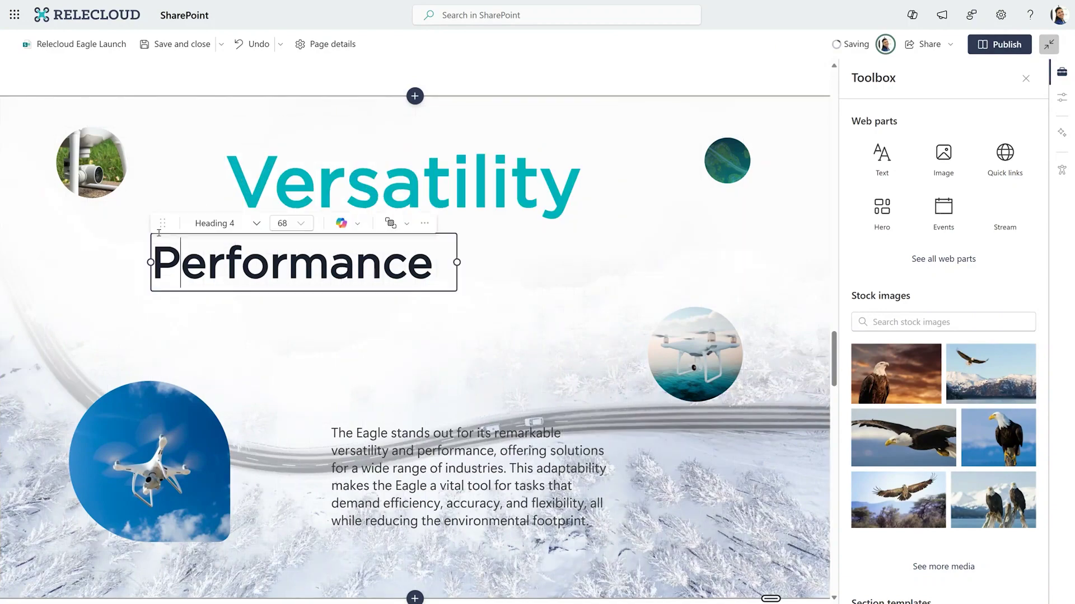
left_click_drag(184, 226, 386, 223)
left_click(121, 411)
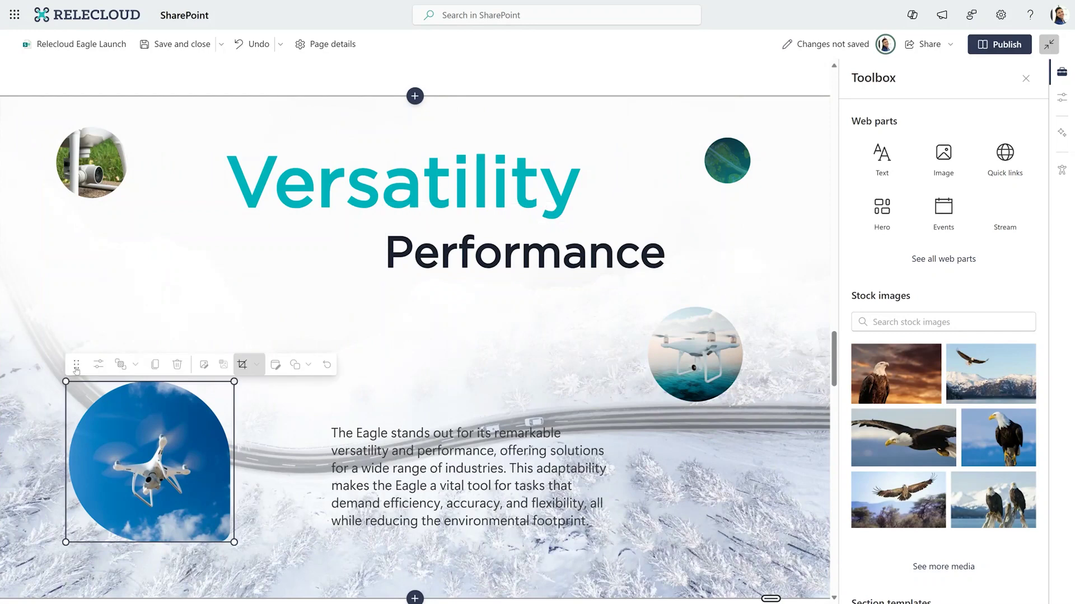
left_click_drag(76, 363, 102, 145)
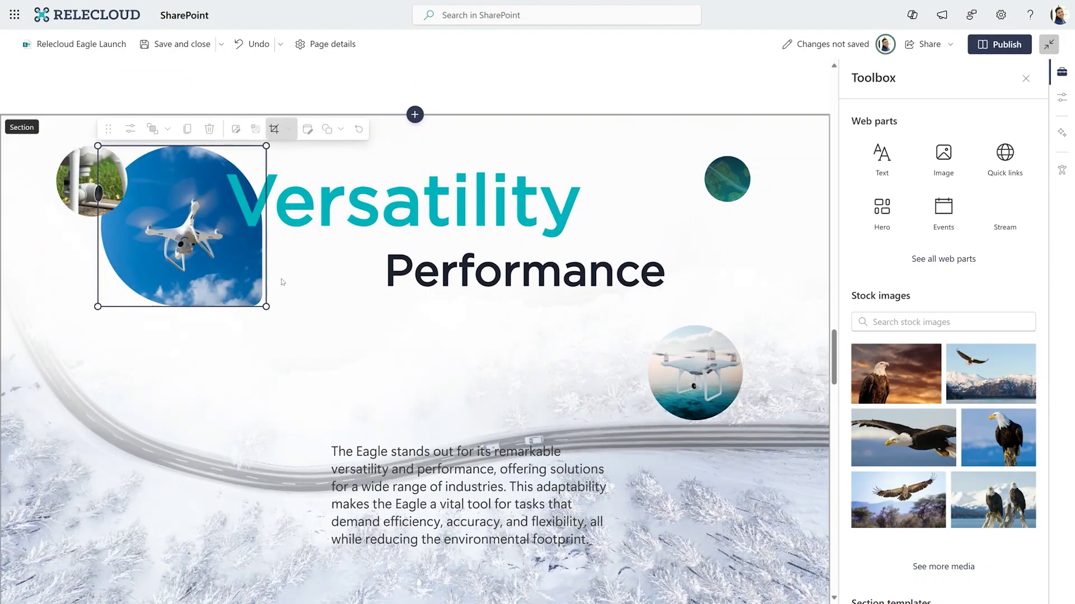
left_click(365, 490)
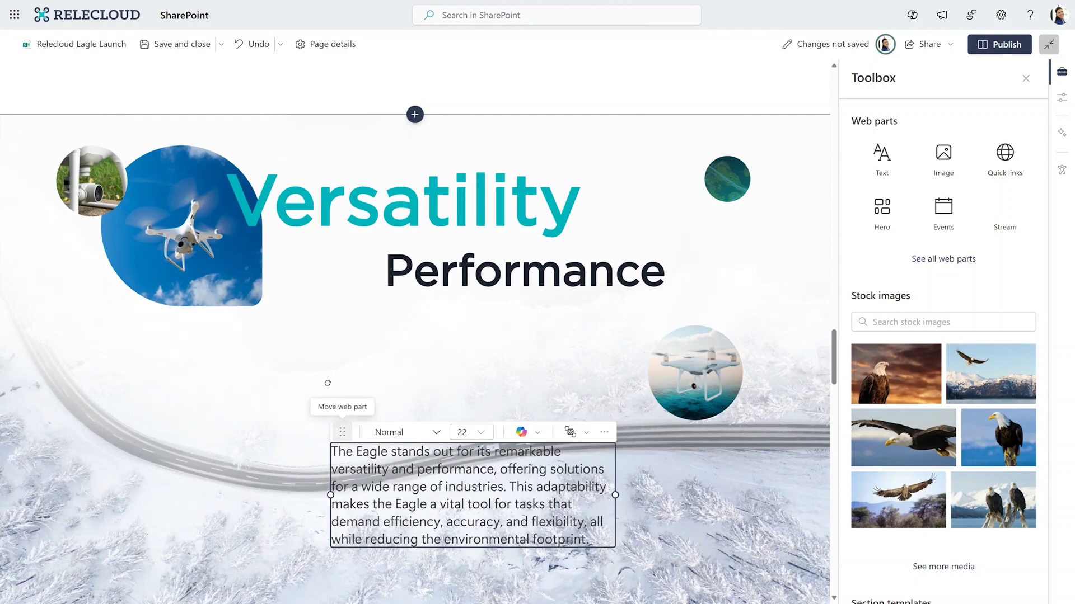
left_click_drag(327, 383, 296, 313)
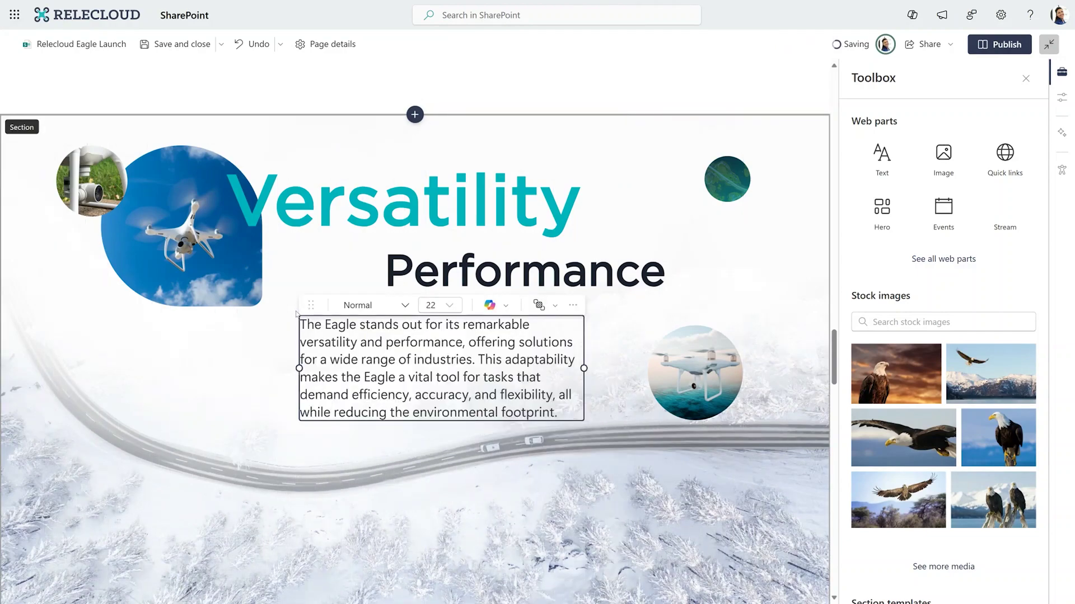
Step: Raise the section's bottom edge to shorten it and widen the Eagle paragraph to the left
scroll(542, 441, "down", 1)
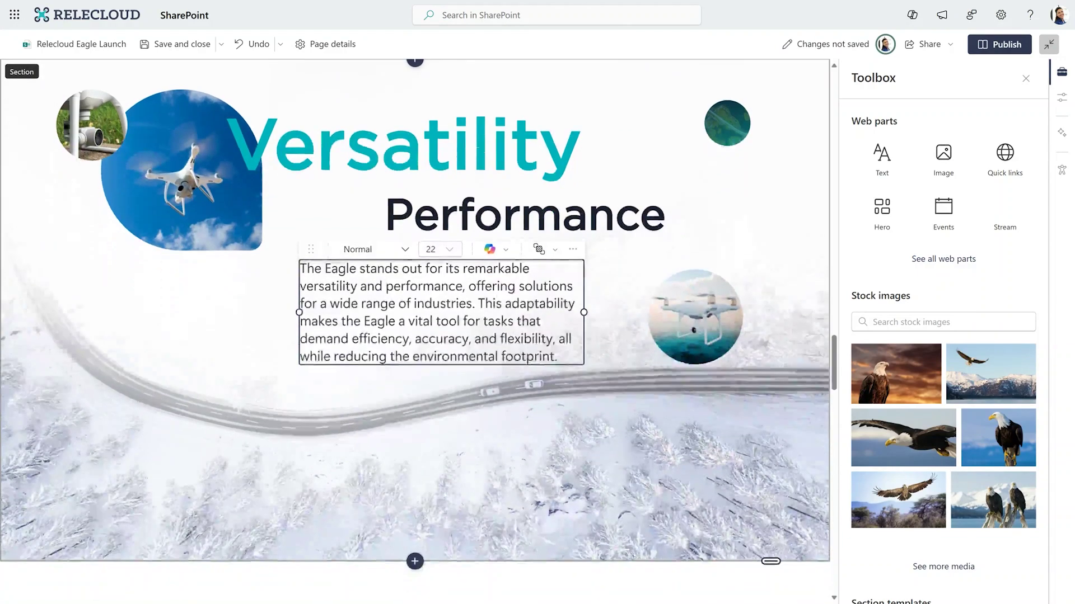
left_click_drag(766, 557, 745, 414)
scroll(673, 407, "up", 2)
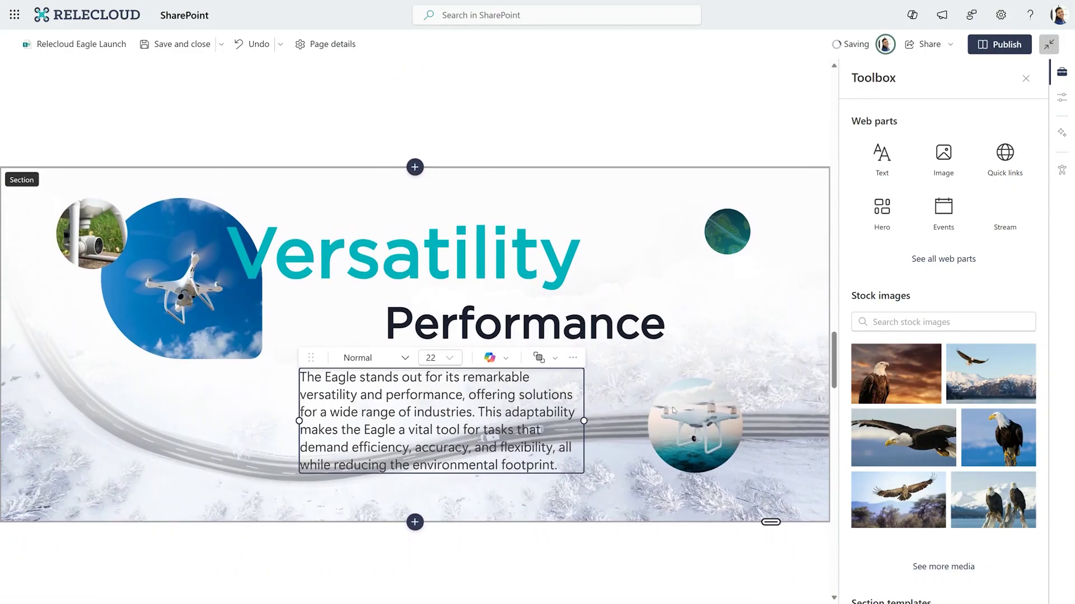
scroll(673, 411, "down", 1)
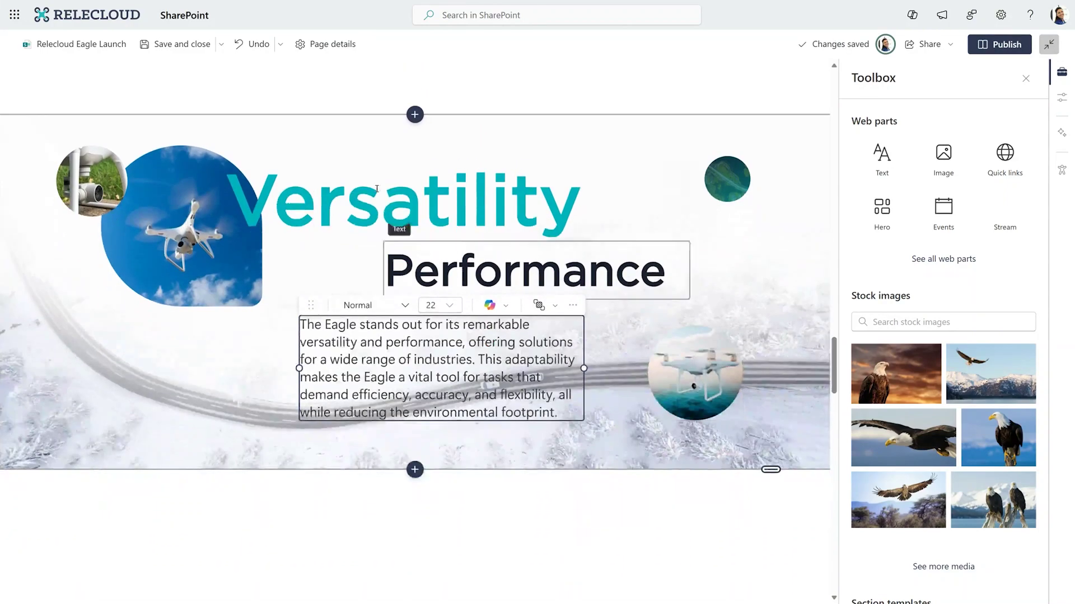
left_click(718, 361)
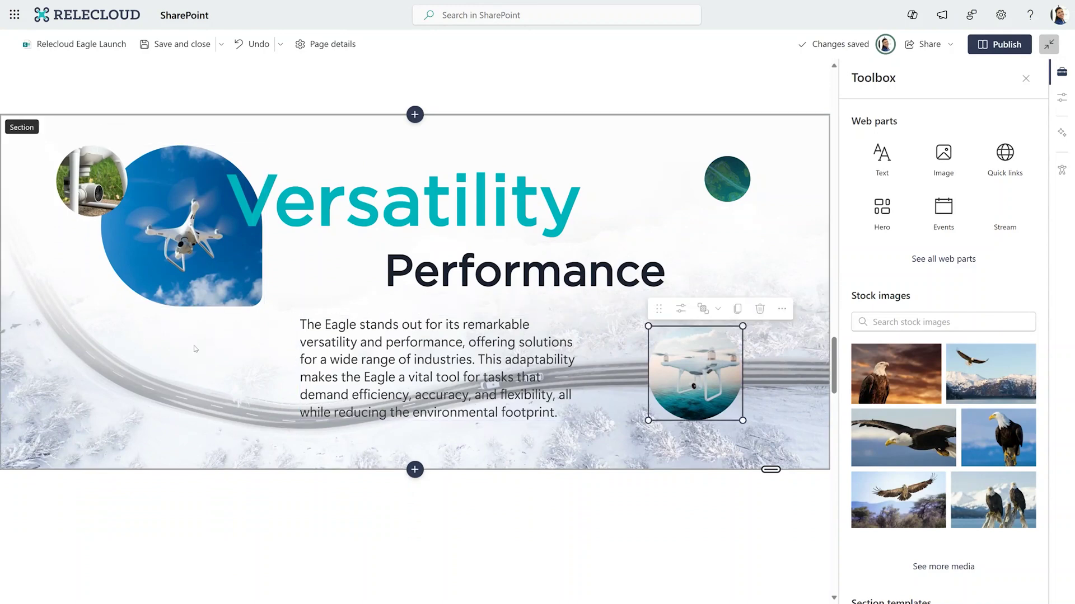
left_click(399, 377)
left_click_drag(299, 368, 277, 370)
left_click(184, 370)
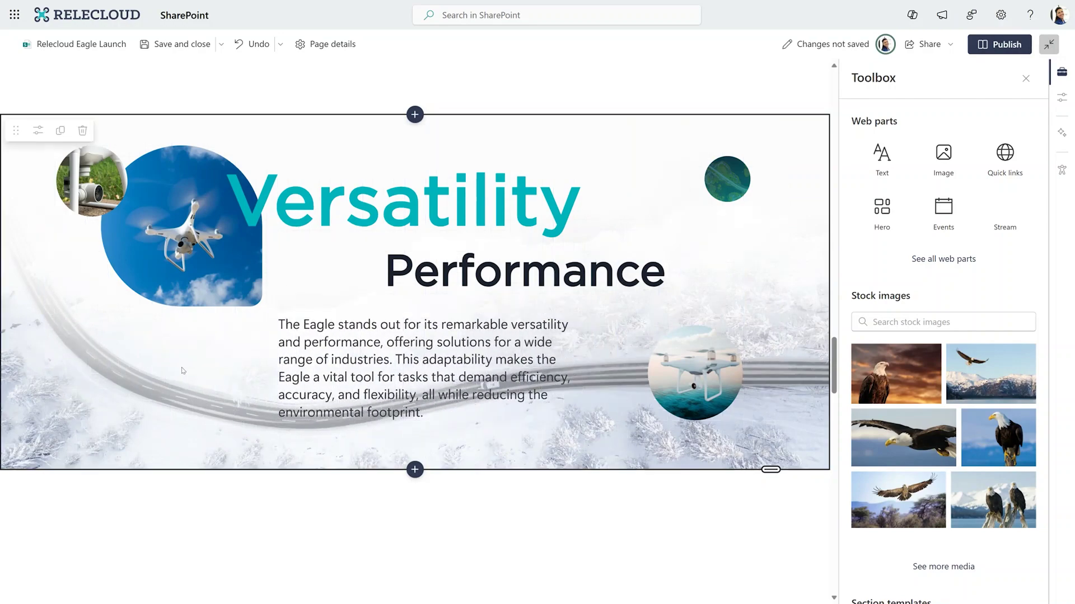
scroll(941, 378, "down", 5)
Step: Add the Annual Summit Recap and timeline section templates from the Toolbox below the section
left_click_drag(600, 465, 489, 496)
scroll(528, 311, "down", 3)
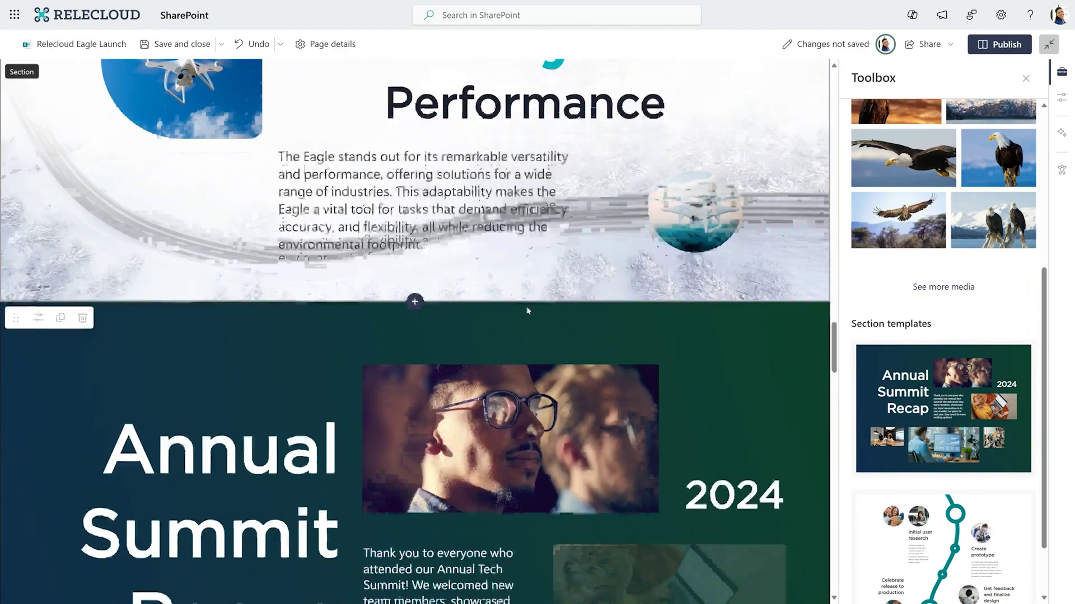
scroll(528, 312, "down", 2)
left_click_drag(929, 524, 595, 532)
left_click_drag(588, 476, 591, 478)
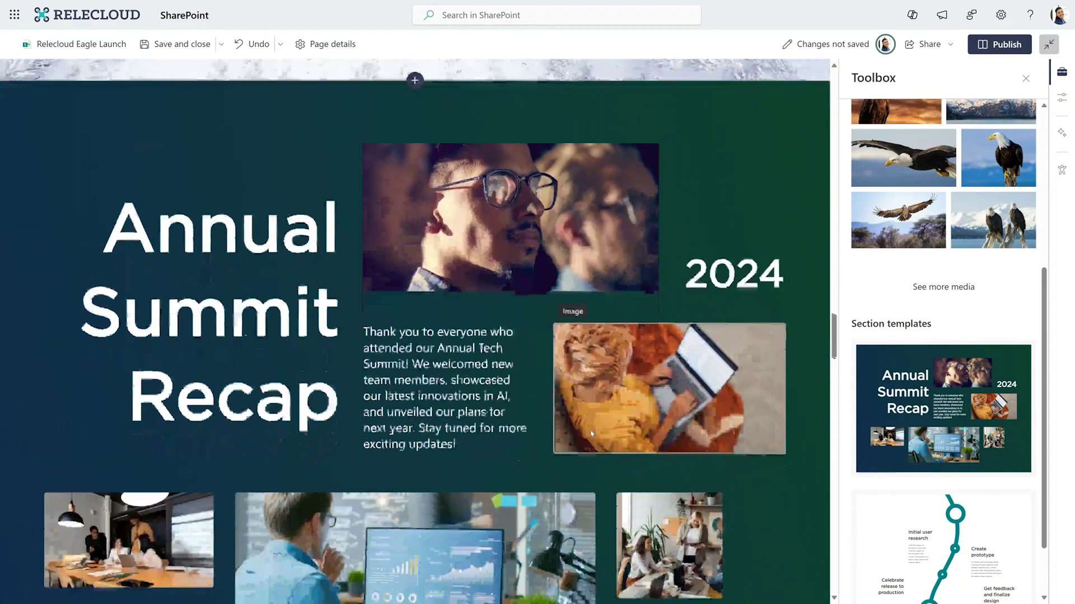
scroll(1001, 475, "down", 2)
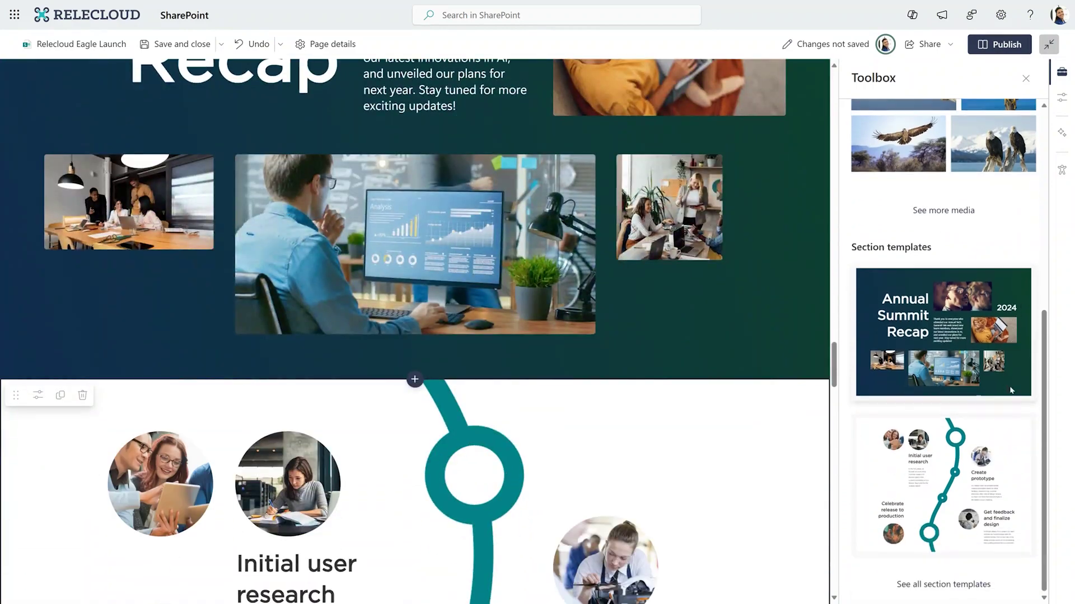
Step: From all section templates, add the Elevate! template to the page
left_click(943, 585)
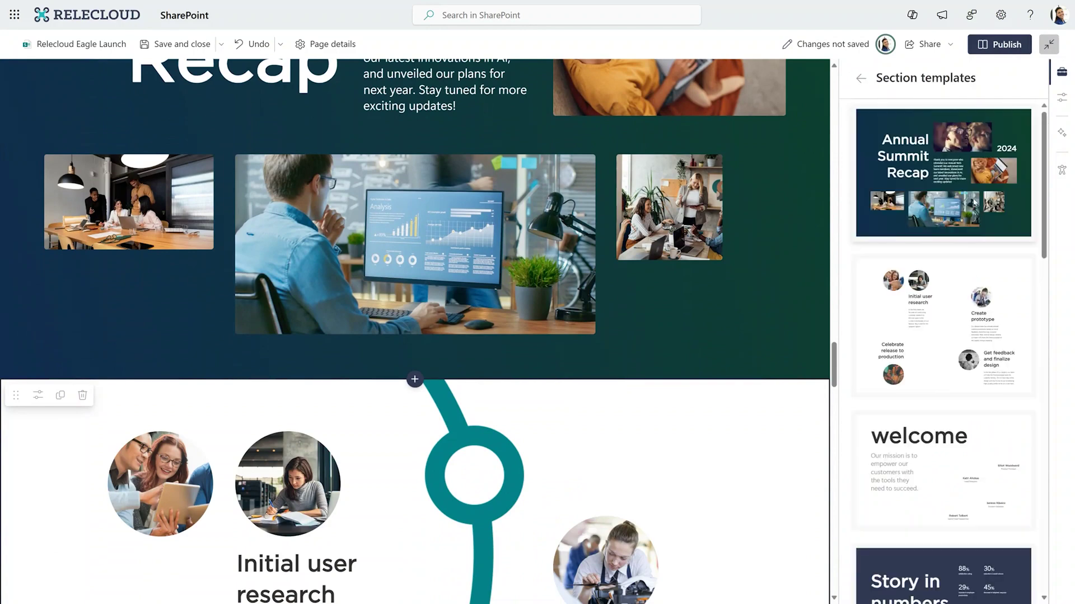
scroll(978, 225, "down", 4)
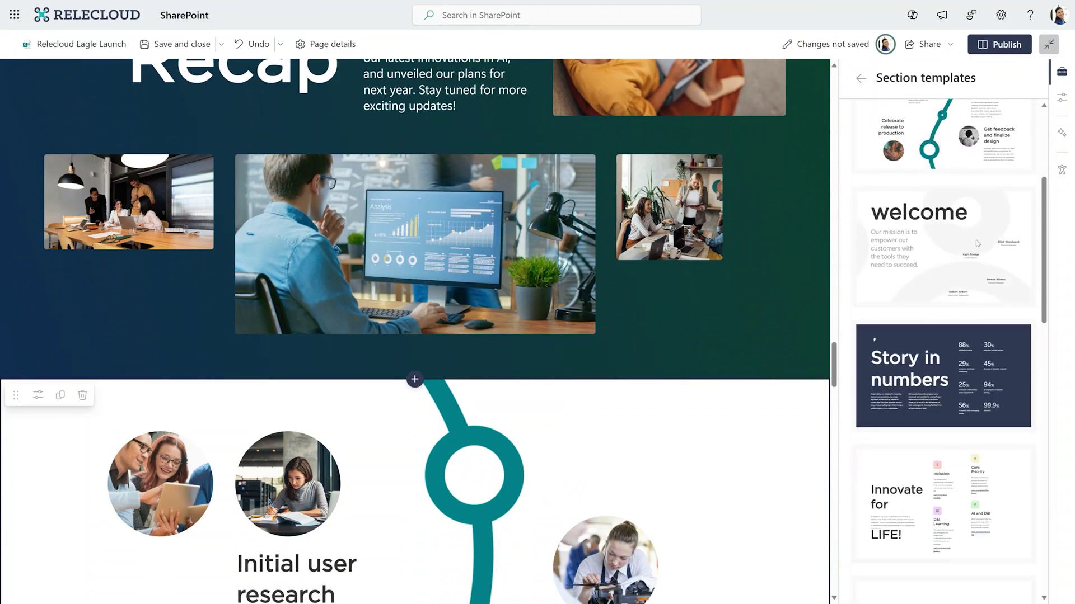
scroll(985, 240, "down", 3)
scroll(987, 246, "down", 4)
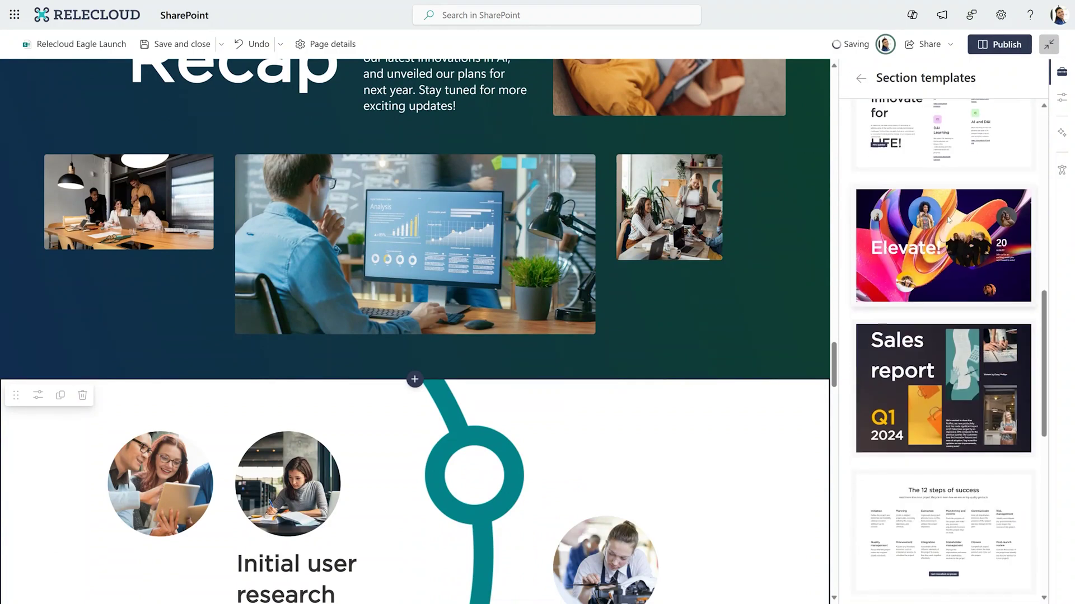
left_click_drag(947, 219, 552, 392)
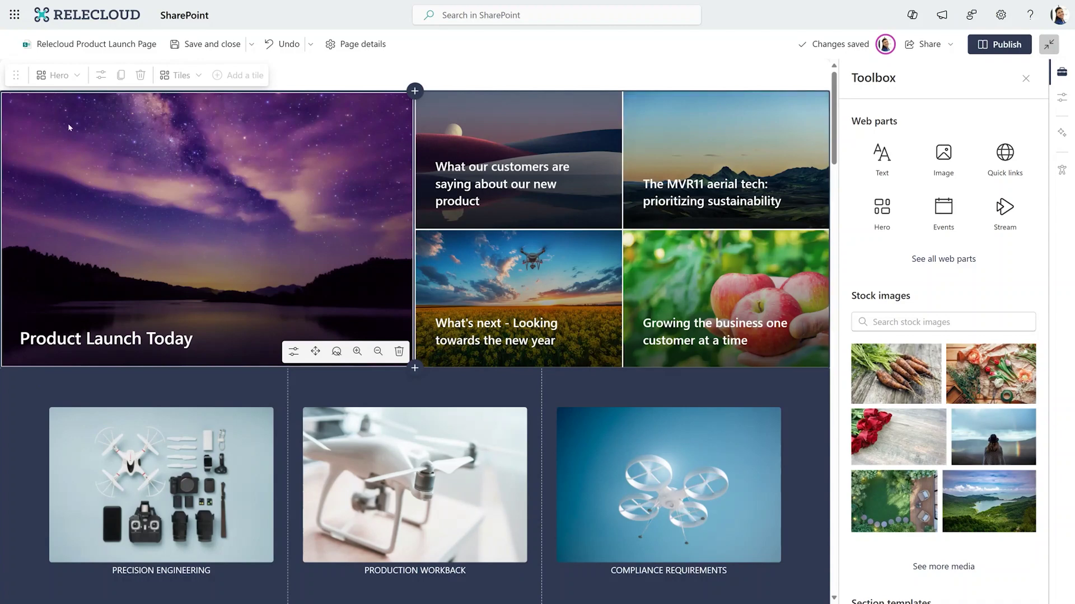
Step: Change the hero from Tiles to Carousel and step through all five slides back to the first
left_click(194, 79)
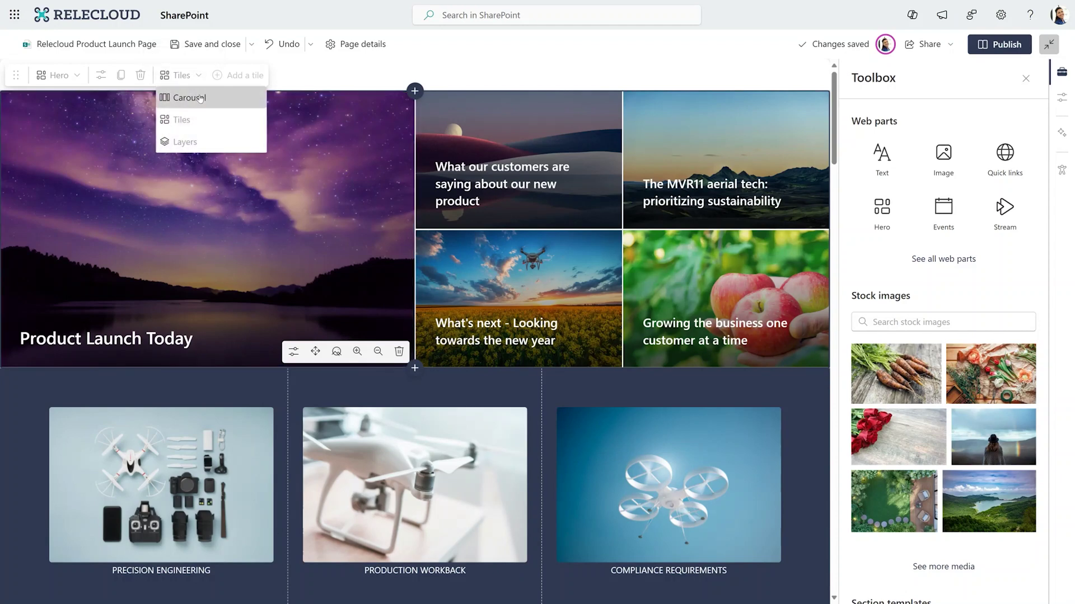
left_click(200, 98)
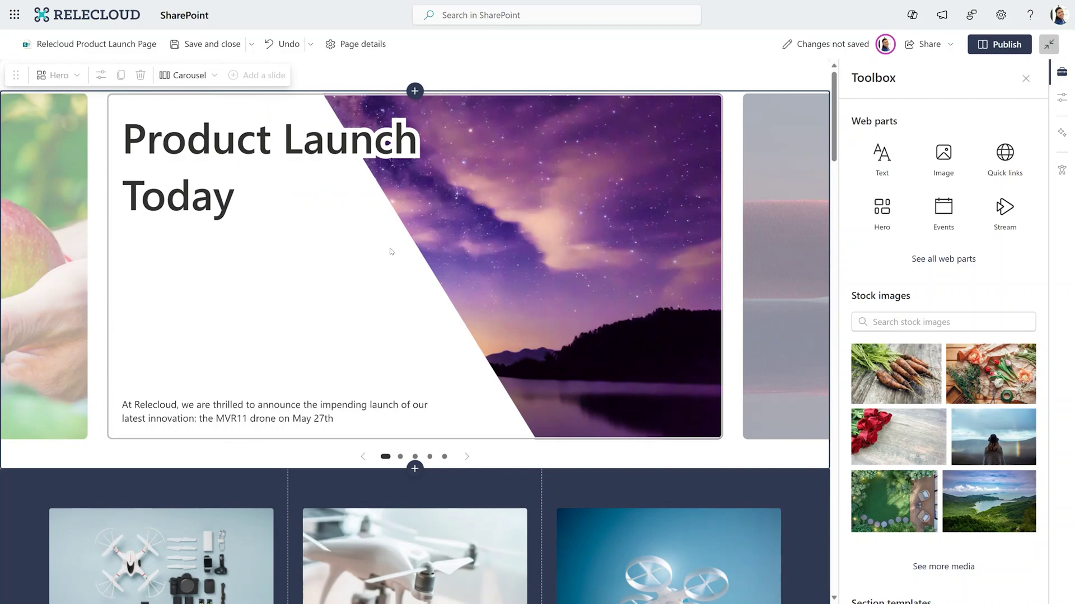
left_click(464, 456)
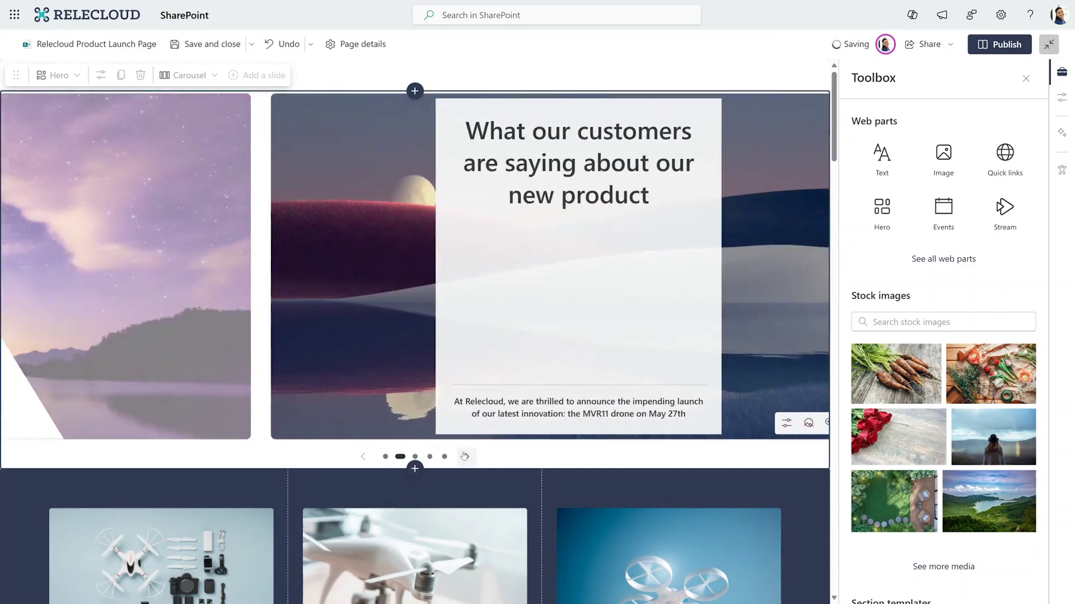
left_click(465, 456)
left_click(465, 456)
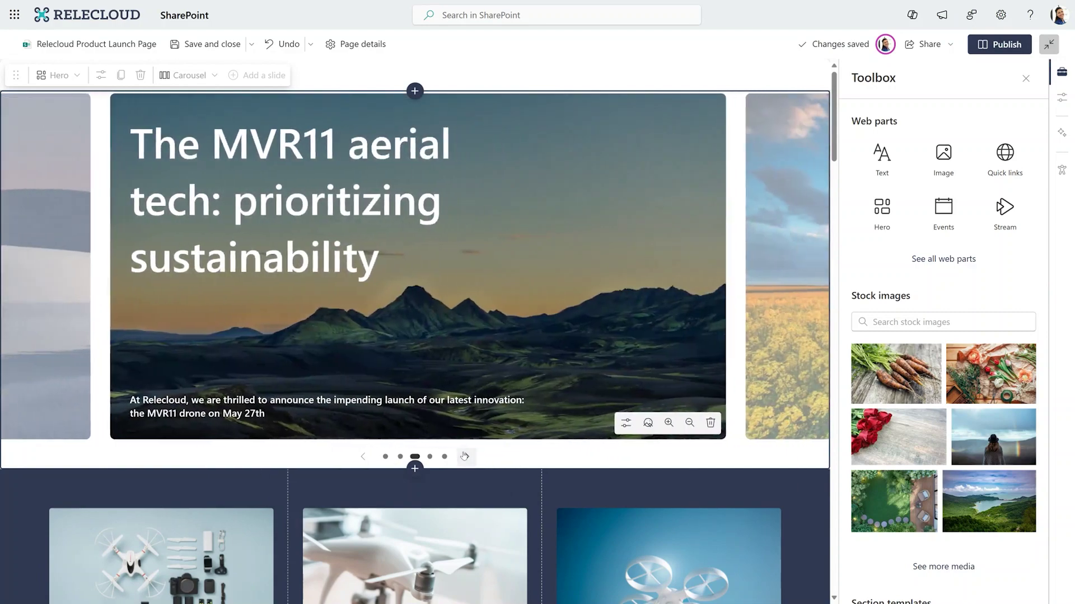
left_click(464, 456)
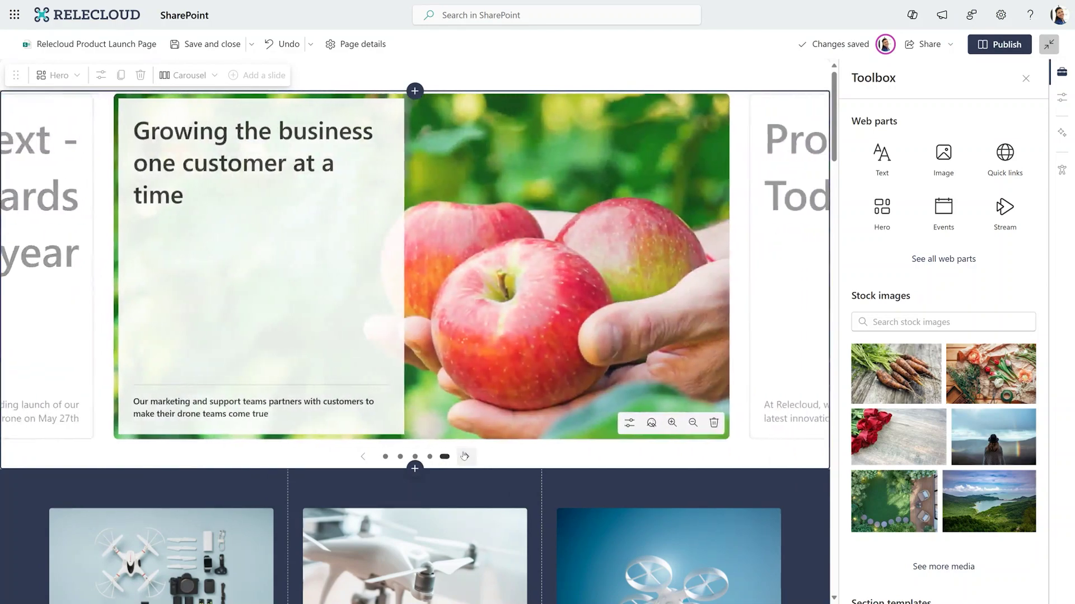
left_click(465, 456)
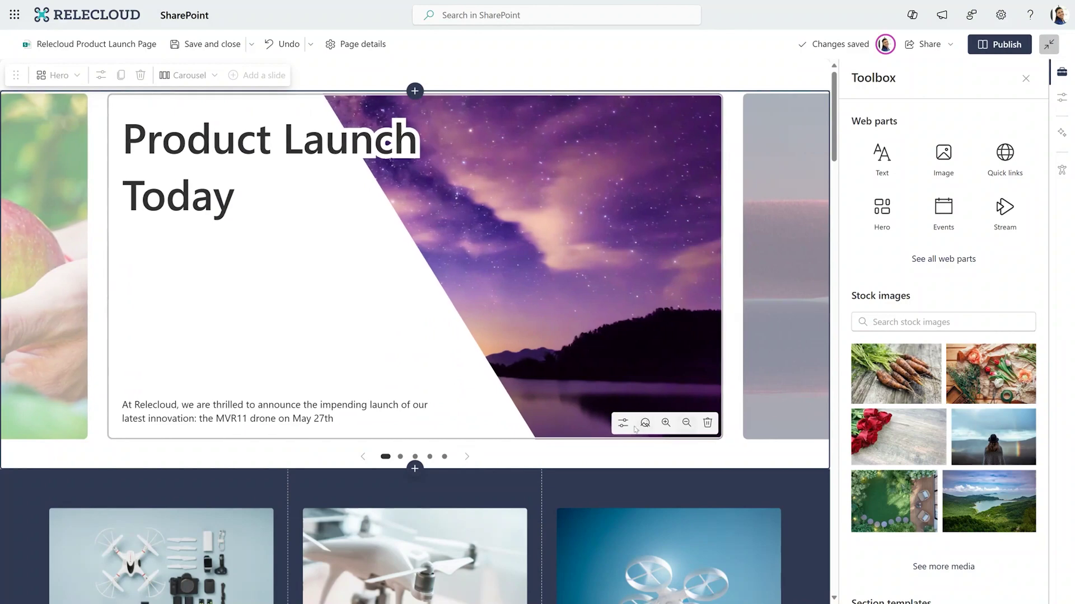
Step: Open the hero carousel's settings, view its Style options, and cycle past all five slides
left_click(624, 424)
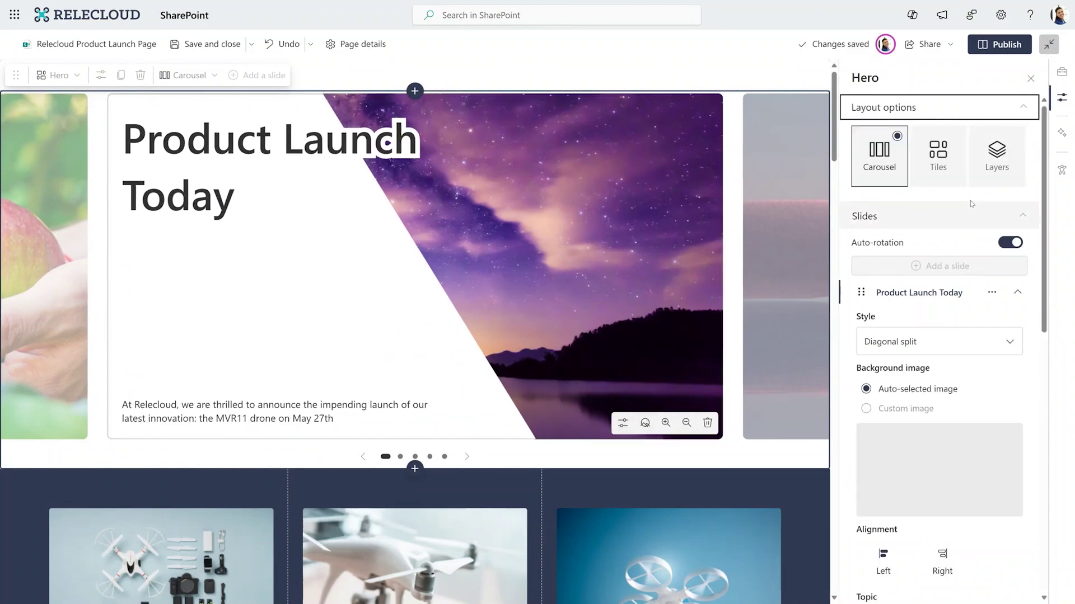
left_click(993, 346)
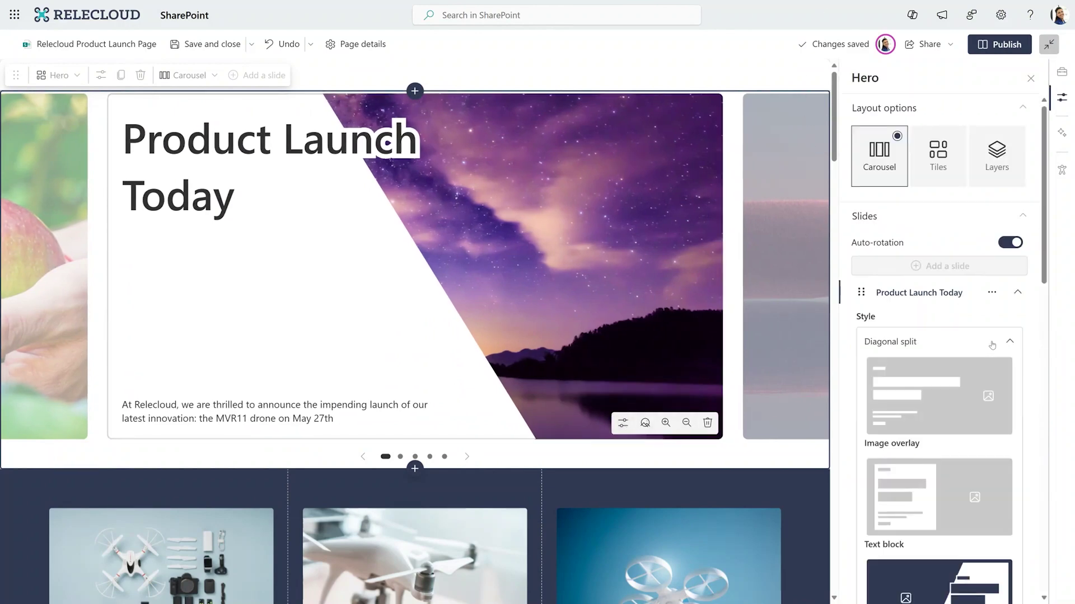
scroll(992, 345, "down", 2)
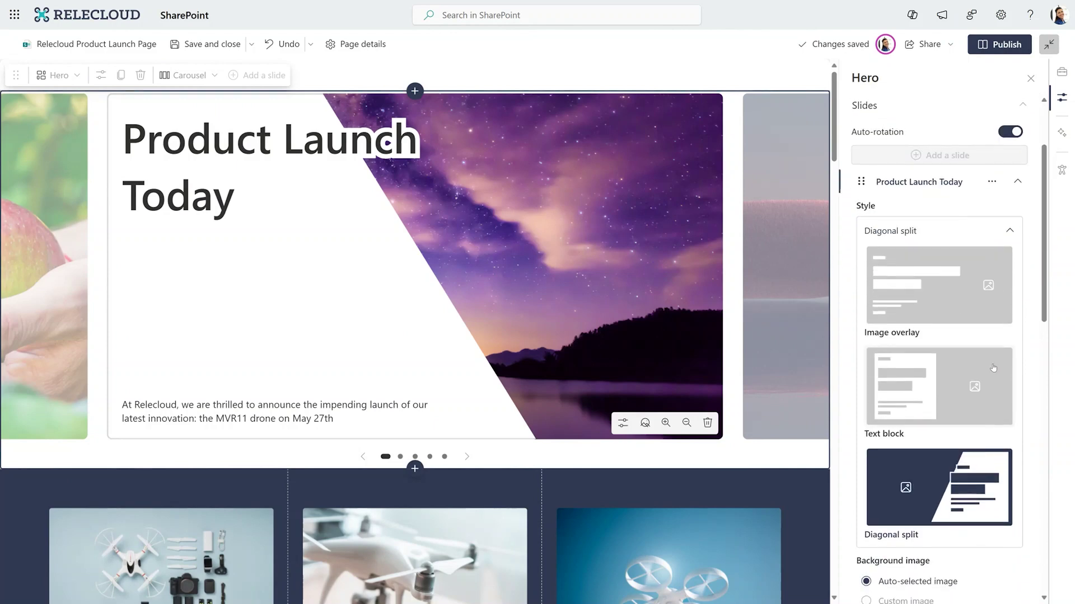
scroll(993, 367, "up", 2)
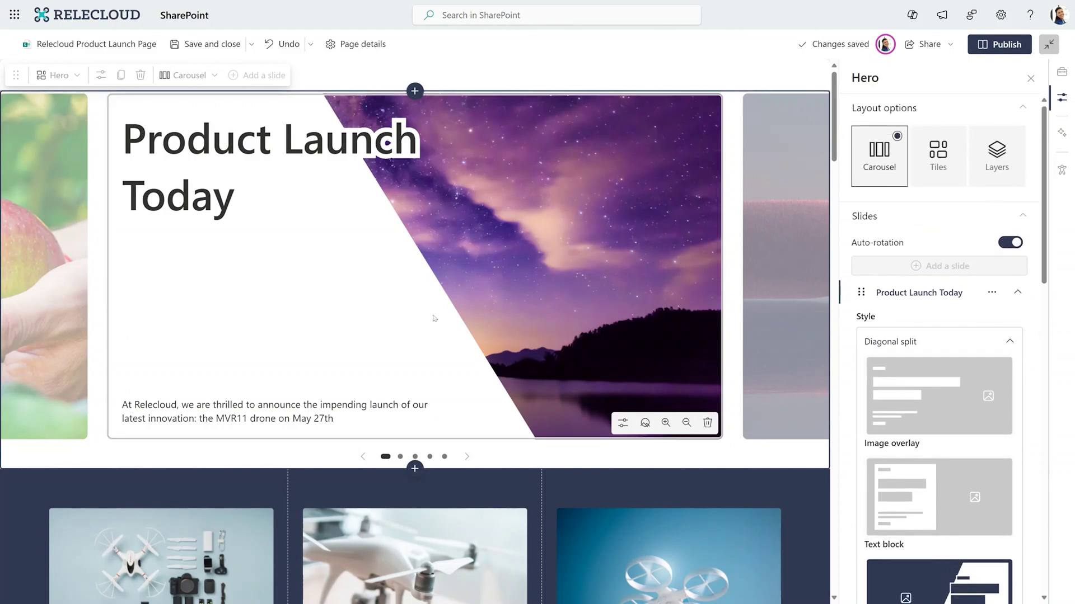
left_click(463, 462)
left_click(463, 462)
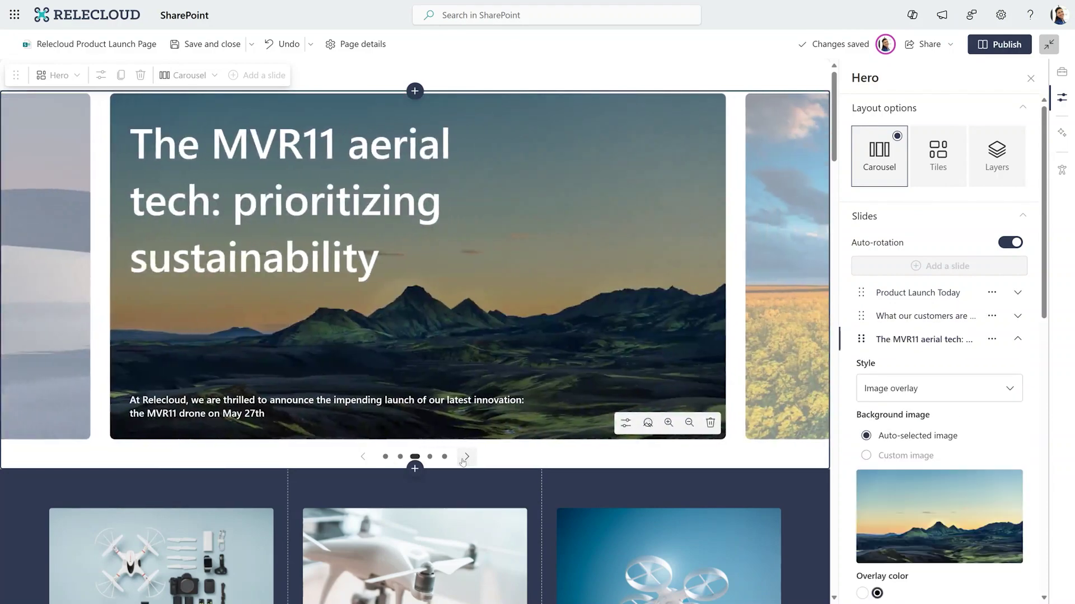
left_click(463, 462)
left_click(462, 462)
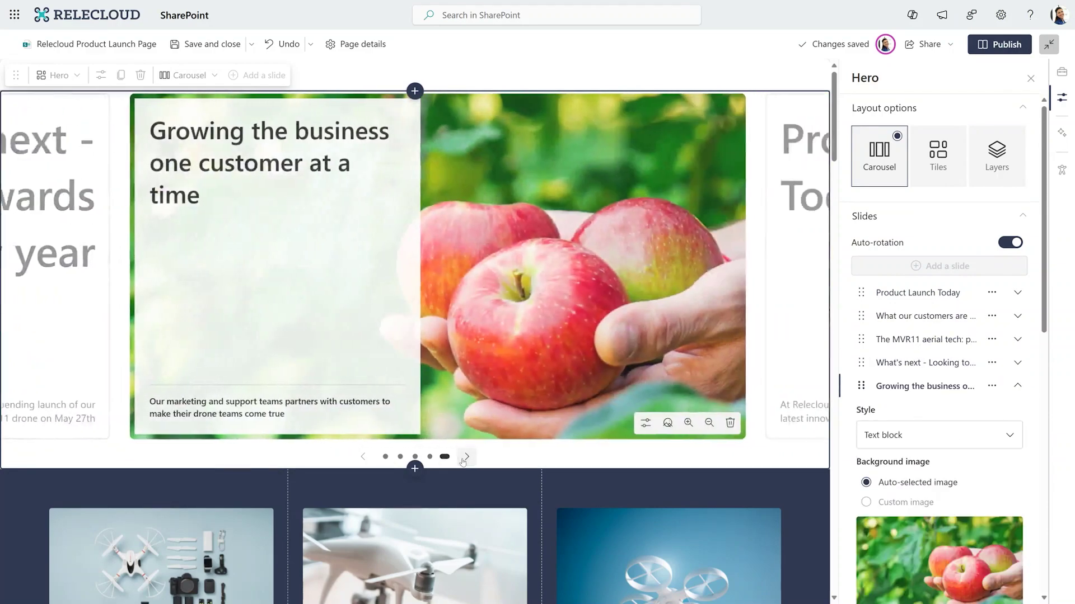
left_click(463, 462)
Step: Try Color block on the lake editorial card, then settle on the Split layout
scroll(649, 356, "down", 3)
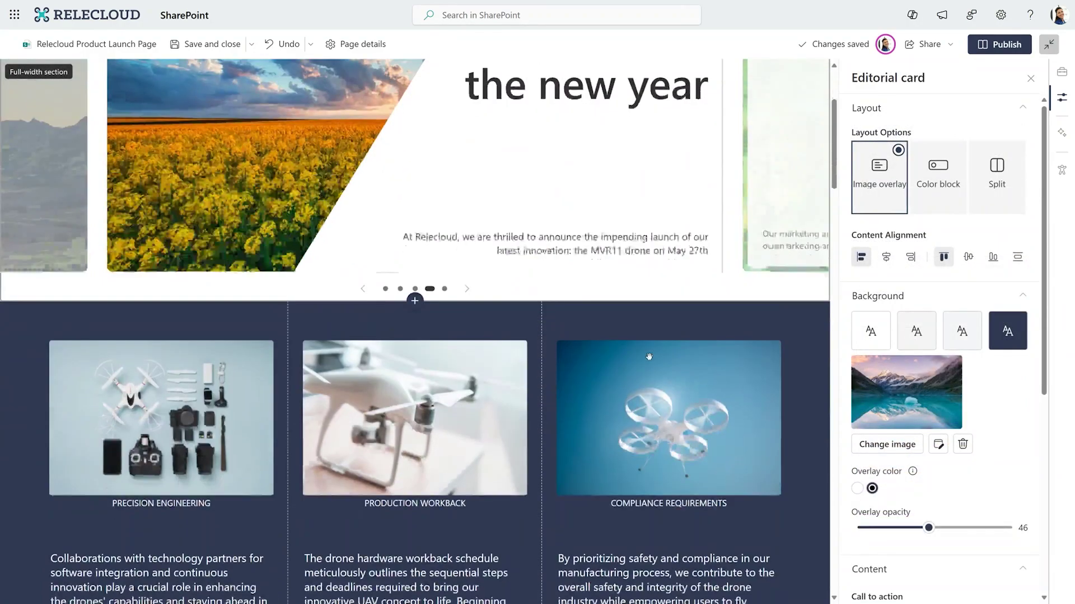
scroll(648, 357, "down", 8)
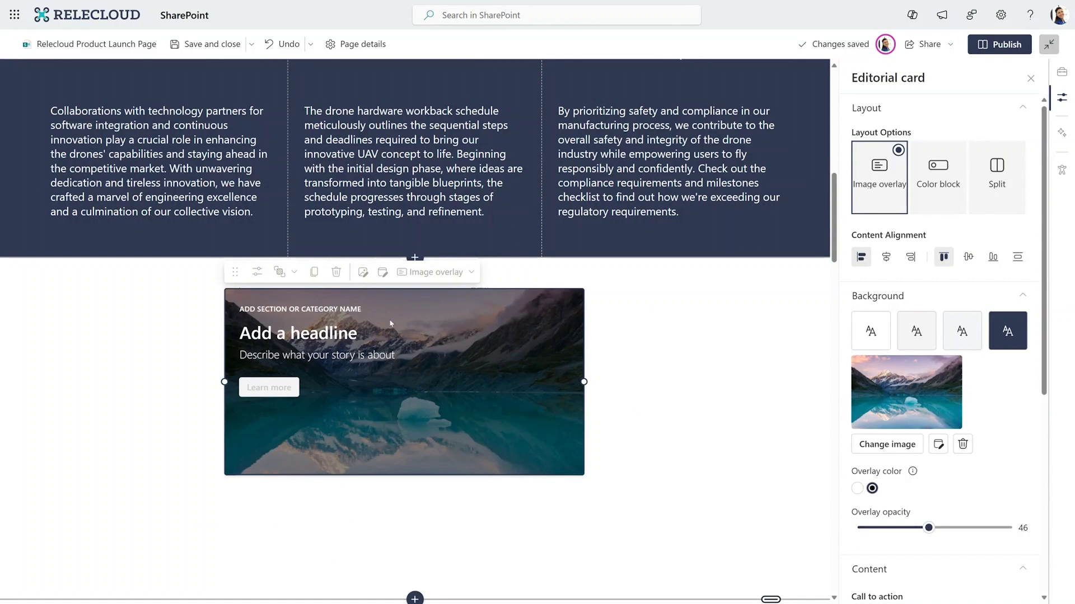
left_click(439, 280)
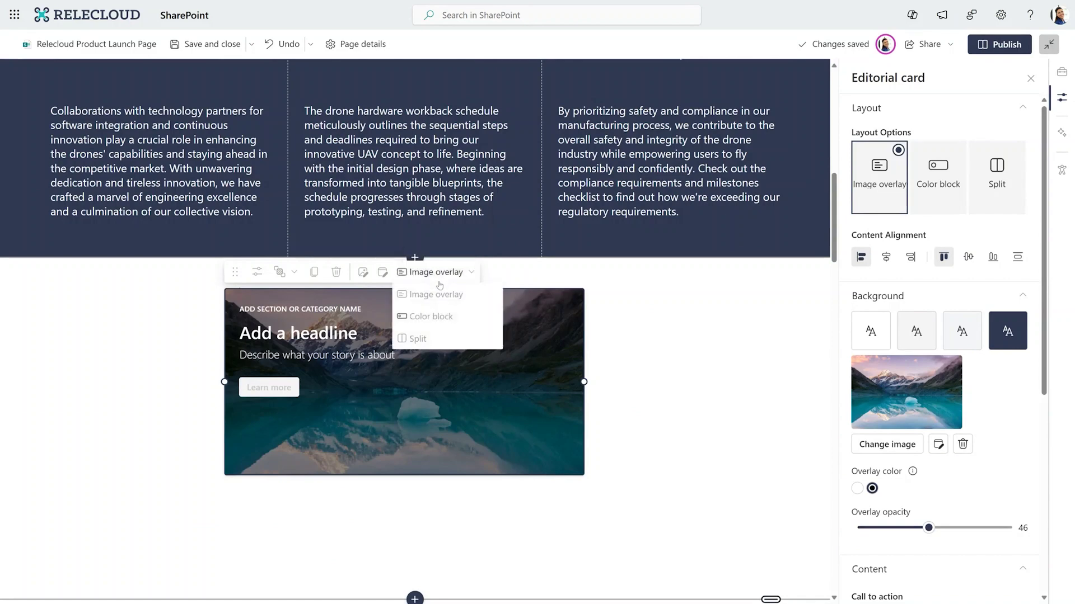
left_click(442, 317)
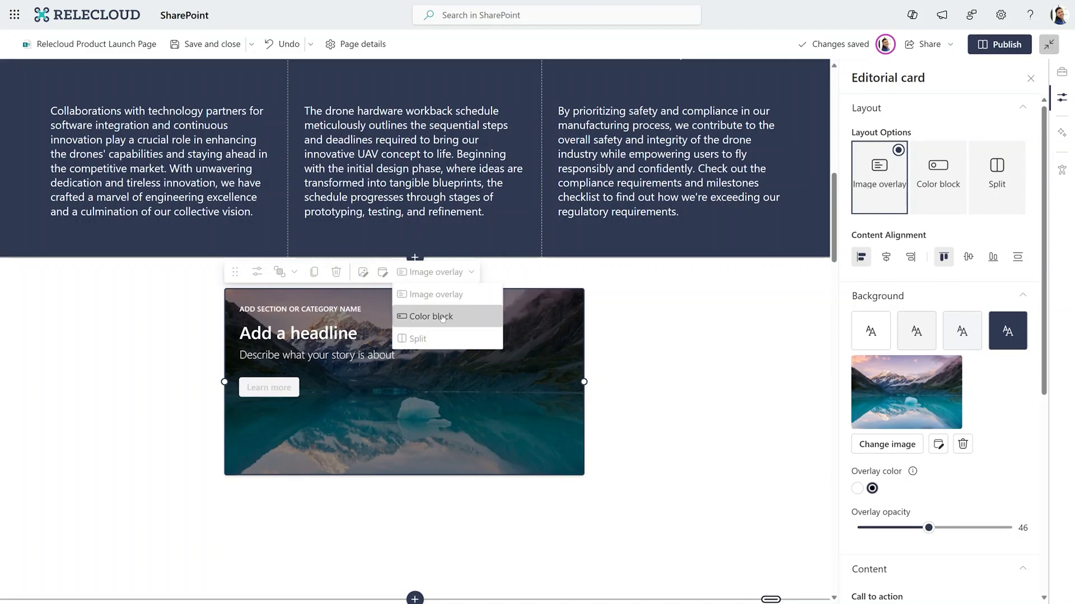
left_click(431, 273)
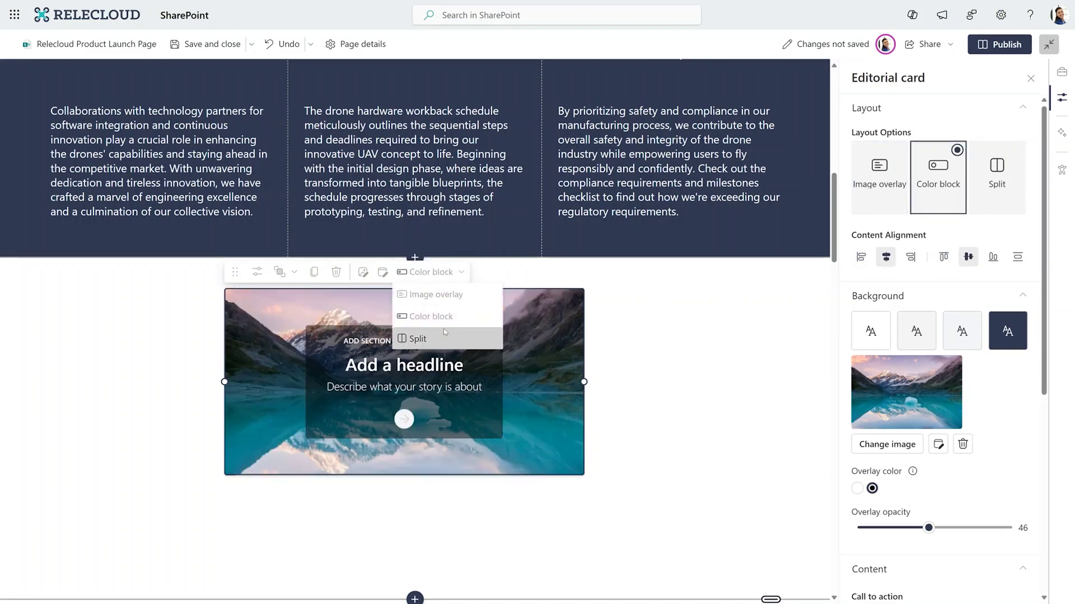
left_click(444, 332)
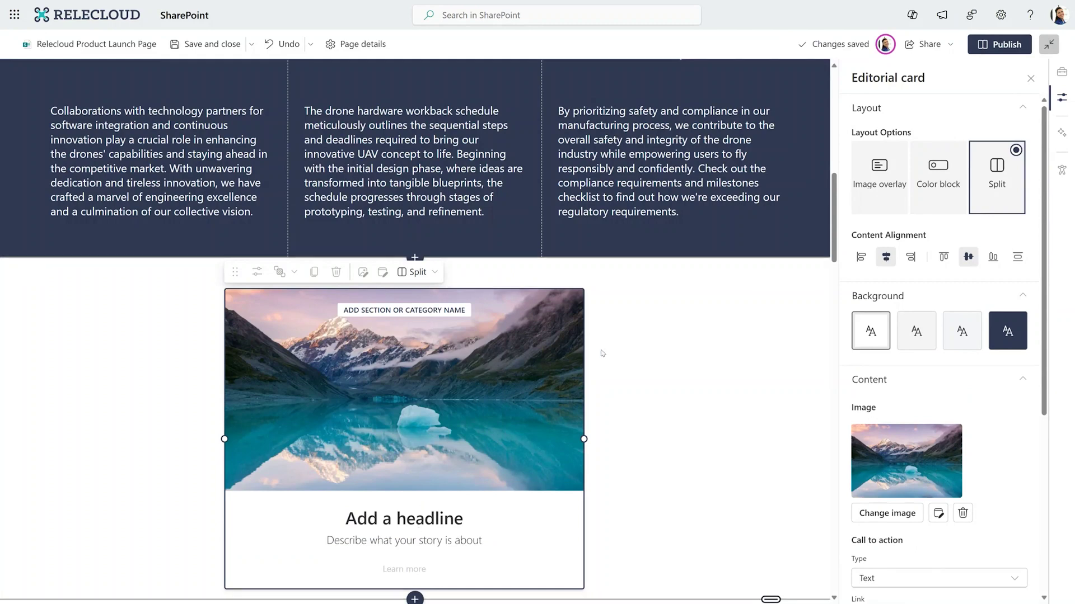
scroll(743, 360, "down", 7)
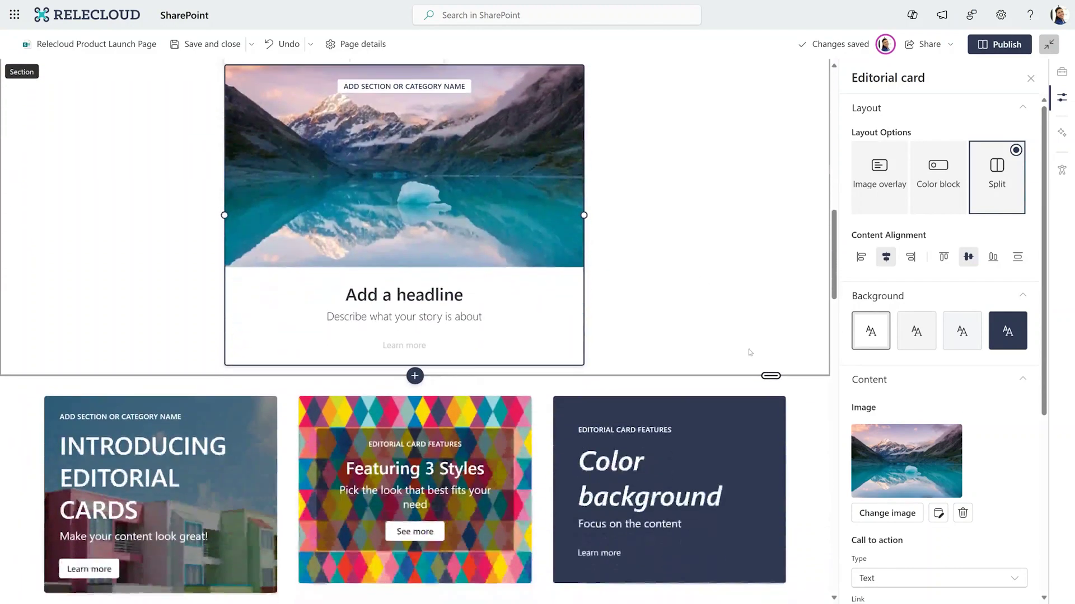
Step: Make the Flexible sizing editorial card slightly narrower
scroll(747, 347, "down", 2)
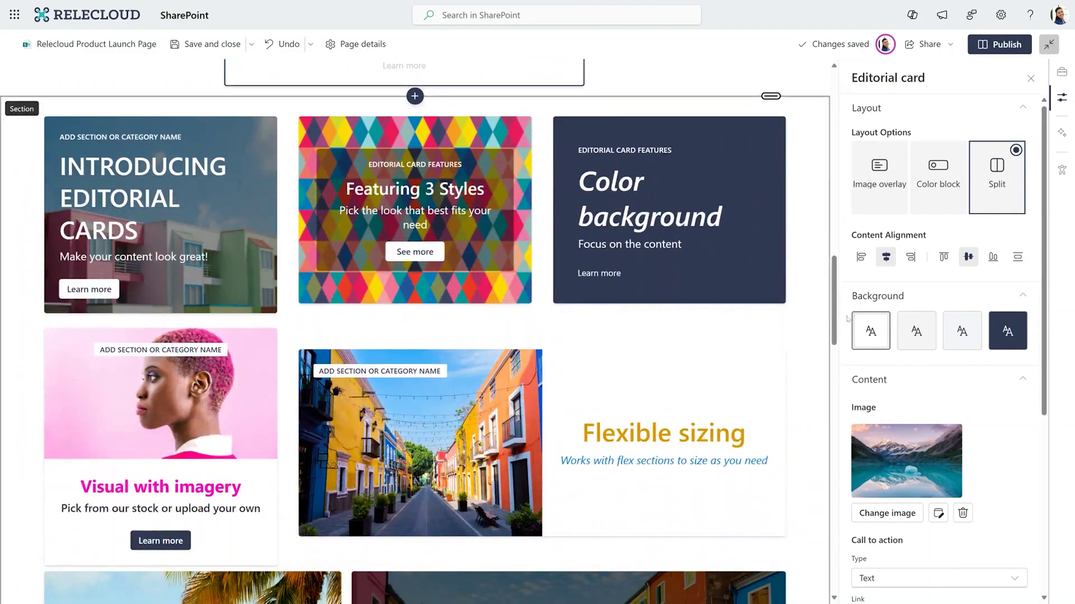
mouse_move(835, 291)
left_mouse_down()
mouse_move(835, 328)
mouse_move(835, 293)
mouse_move(836, 303)
left_mouse_up()
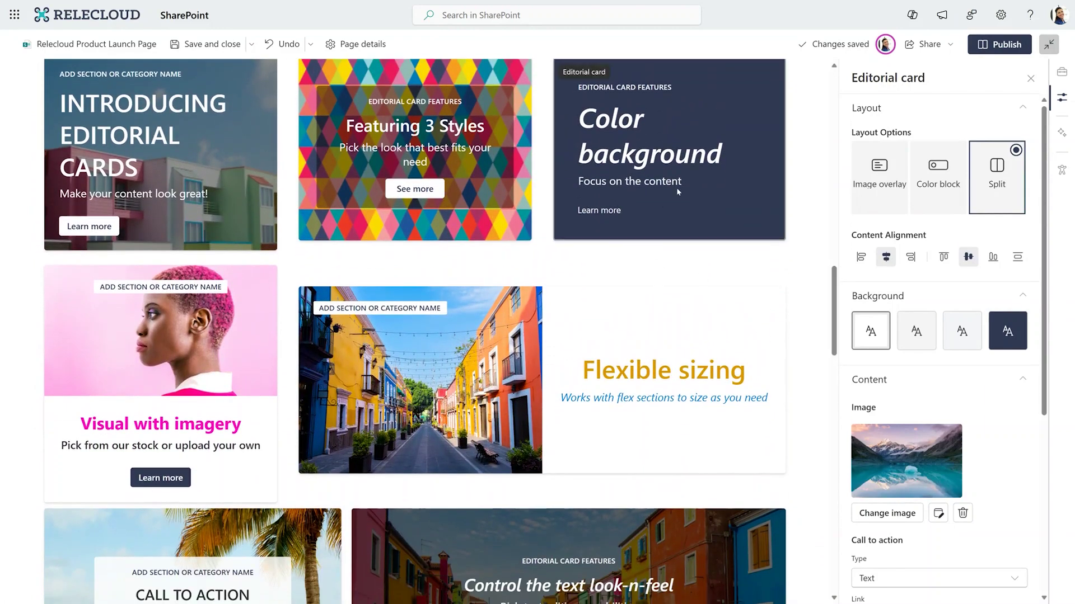
left_click(778, 392)
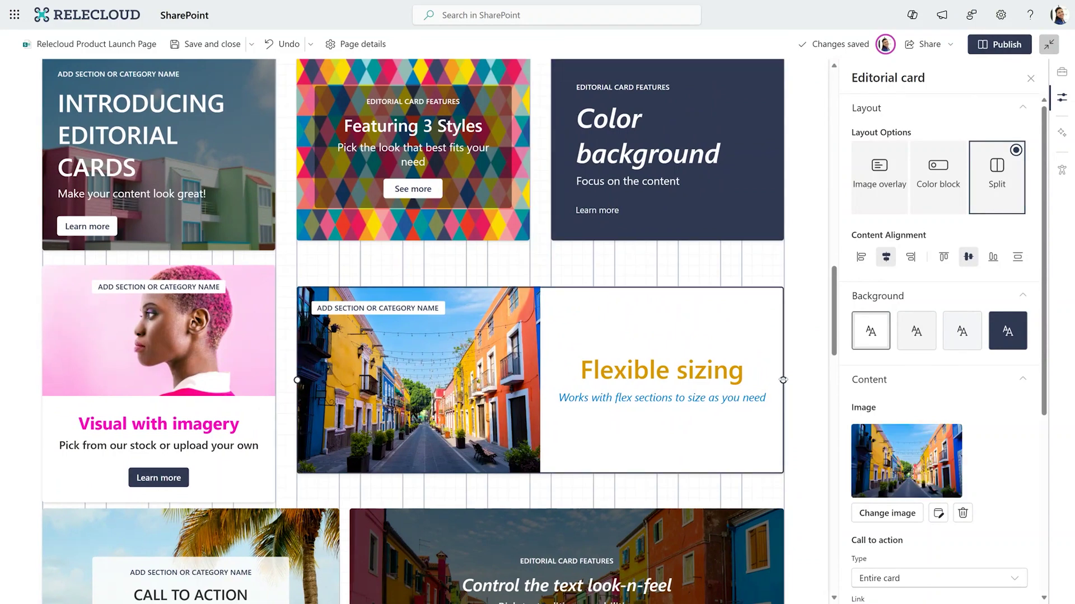
mouse_move(785, 380)
left_mouse_down()
mouse_move(544, 380)
mouse_move(781, 365)
left_mouse_up()
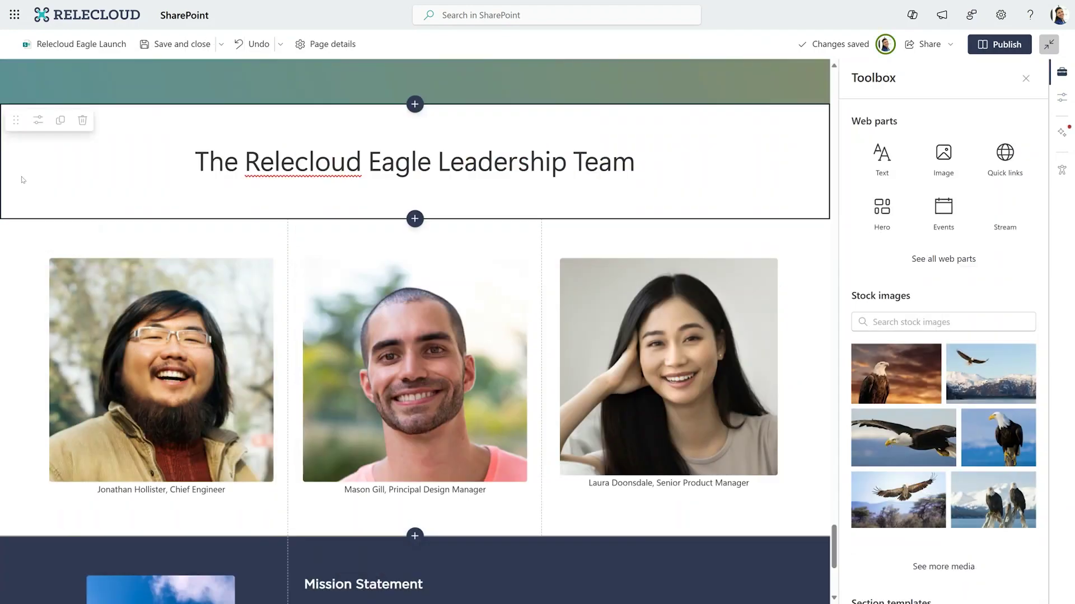
Step: Apply the Pebble shape to the first and second leadership team photos
left_click(93, 265)
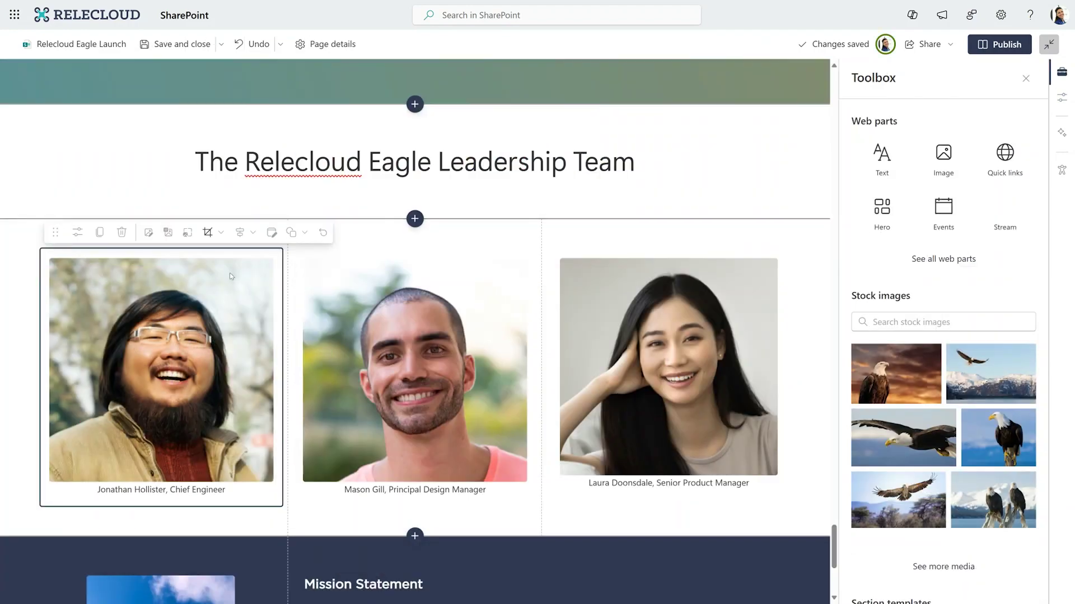
left_click(291, 233)
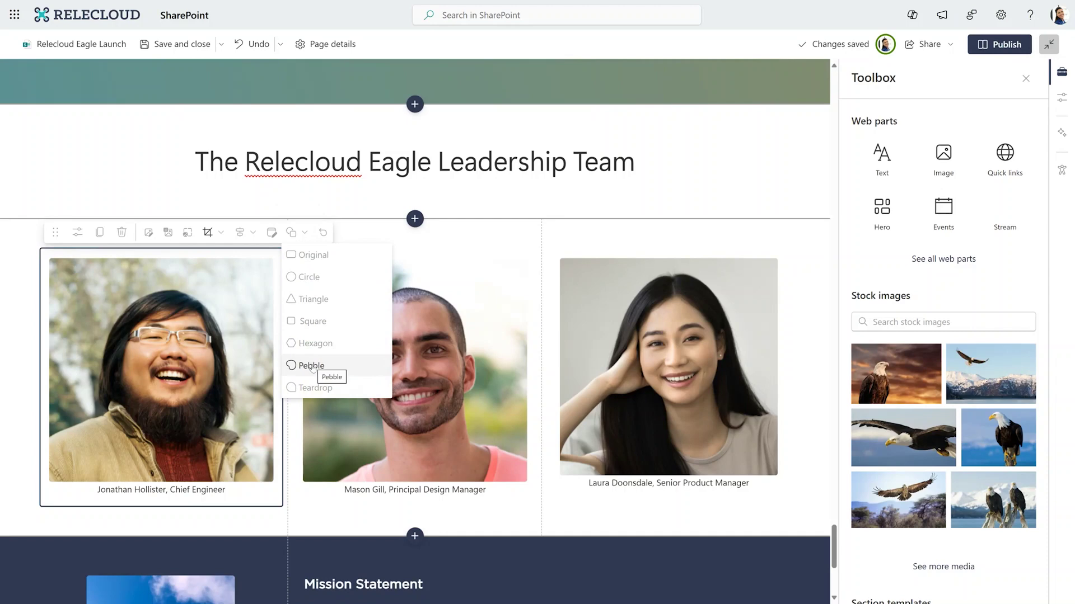
left_click(312, 367)
left_click(498, 257)
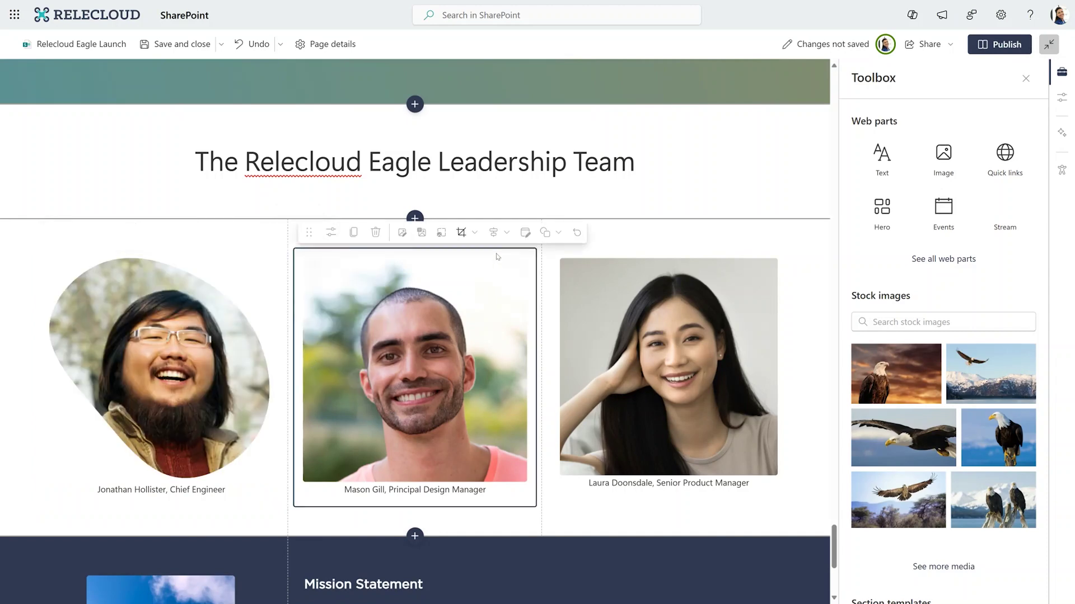
left_click(544, 232)
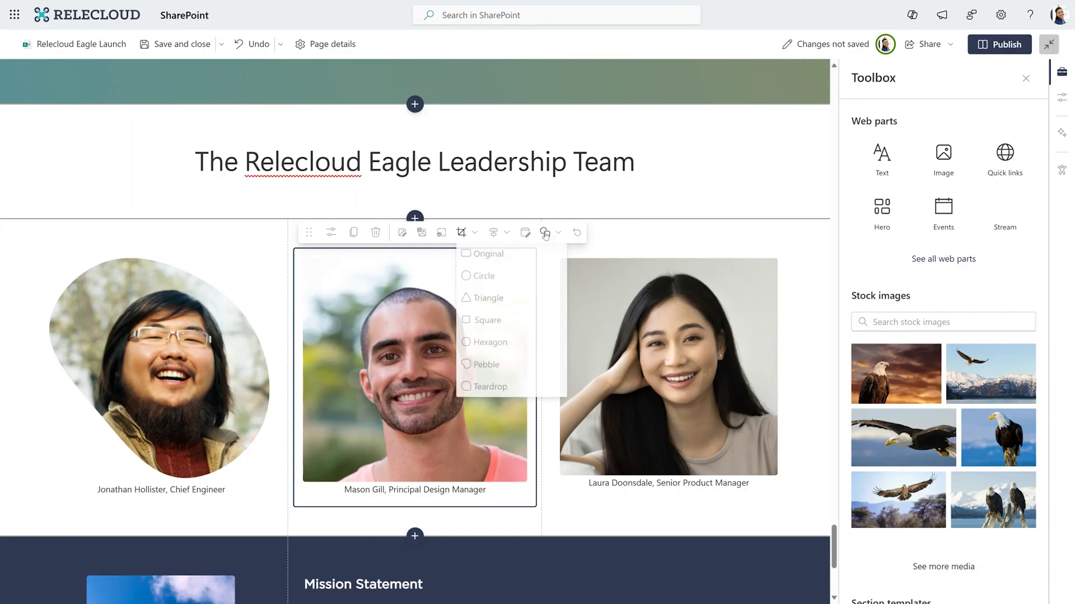
left_click(511, 364)
left_click(757, 273)
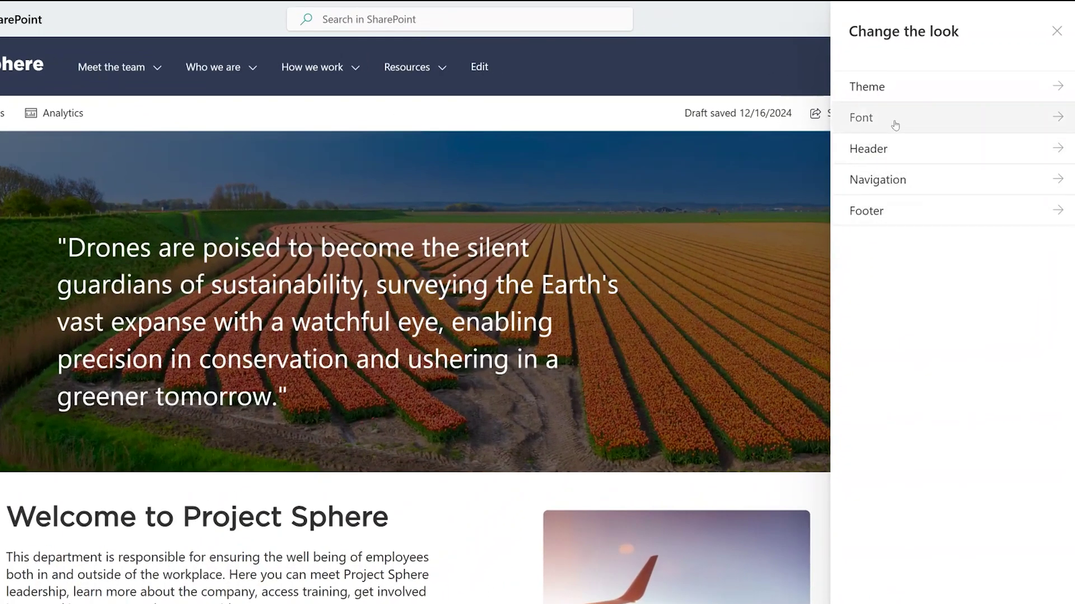
Step: In Font settings, preview the Aptos-Aptos Serif package, then revert to Gotham-Segoe Sans
left_click(895, 125)
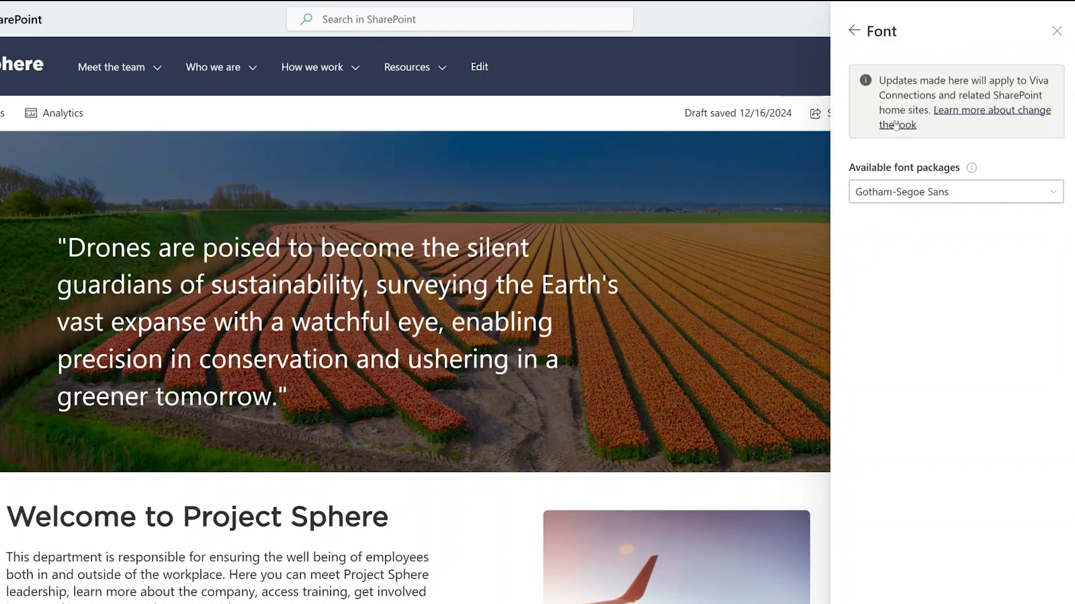
left_click(971, 194)
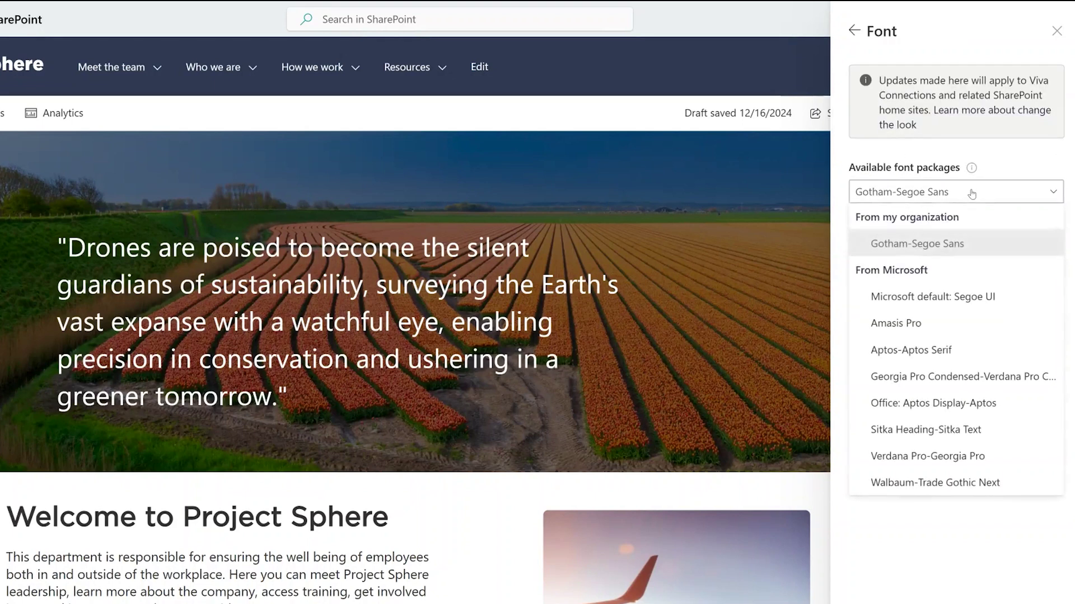
left_click(930, 349)
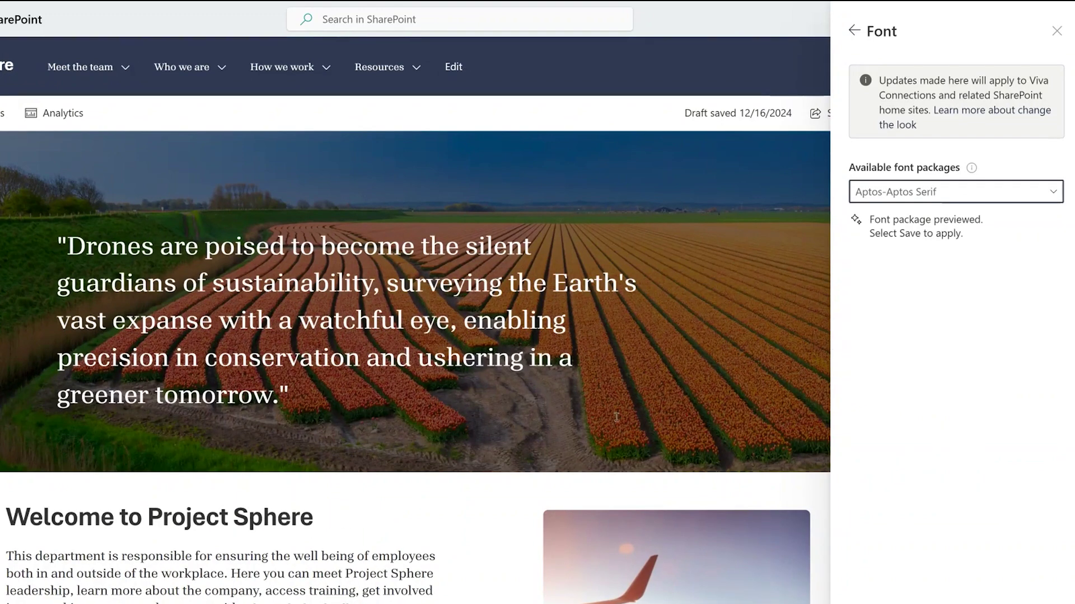
left_click(958, 200)
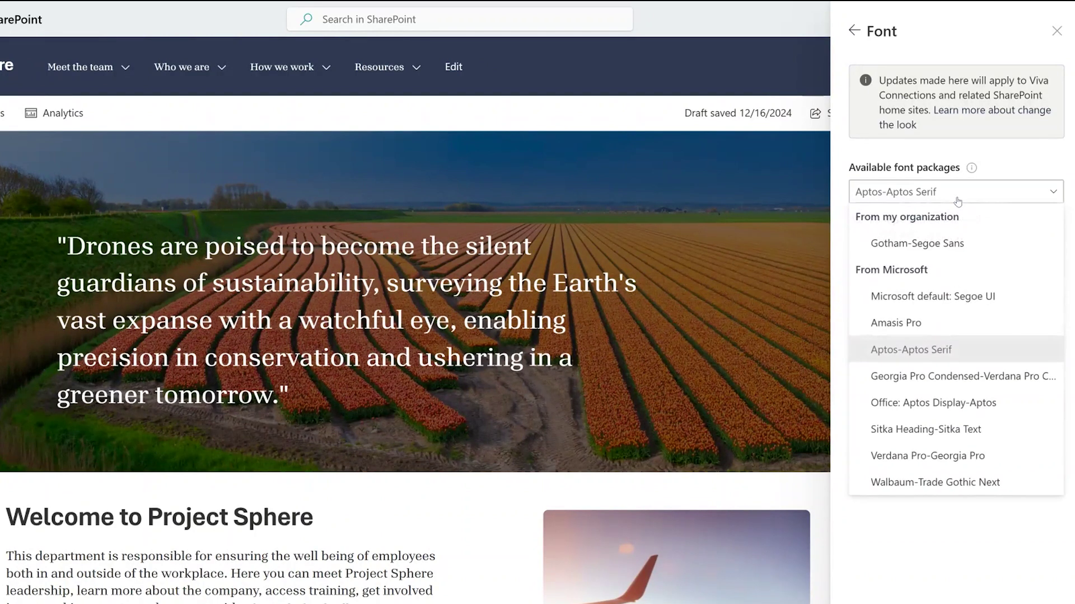
left_click(959, 245)
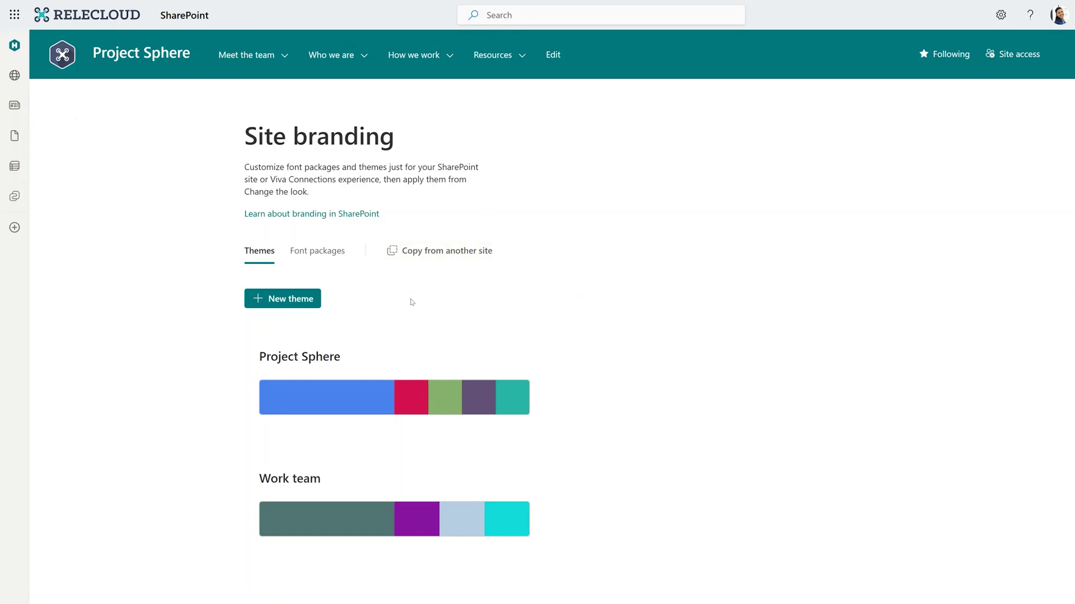
Step: Start a new theme and add custom colour #4A82EE as its primary colour
left_click(286, 300)
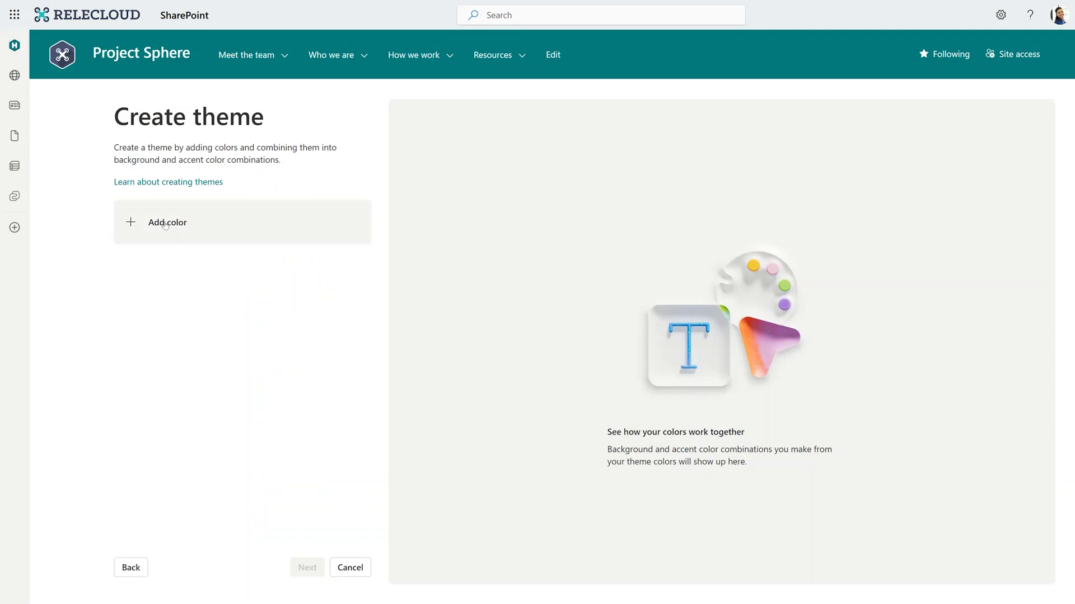
left_click(165, 224)
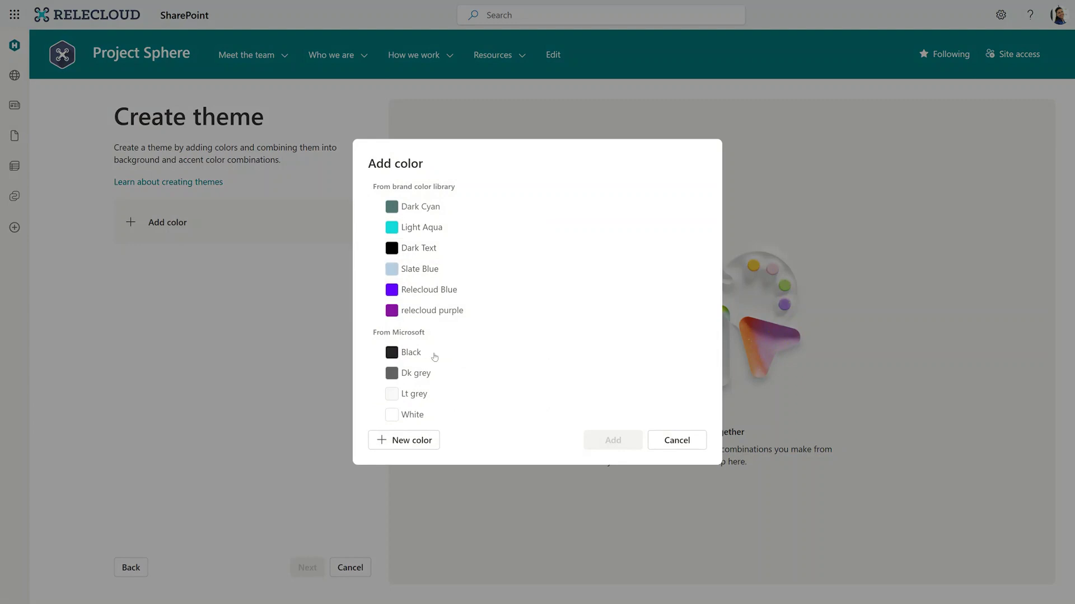
left_click(424, 444)
left_click(474, 381)
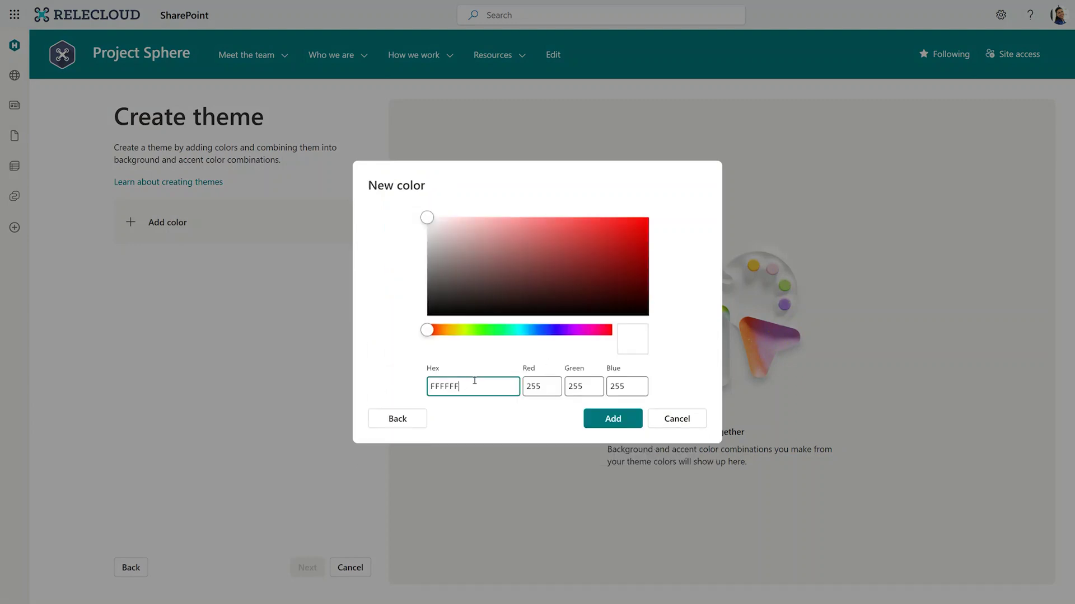
double_click(454, 388)
type("4A82EE")
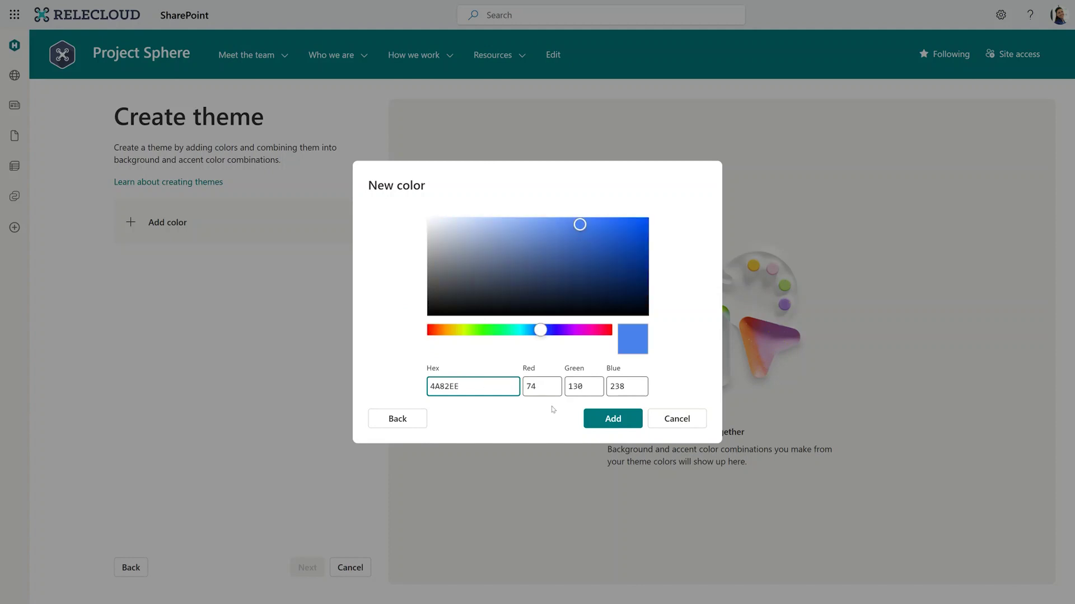
left_click(613, 420)
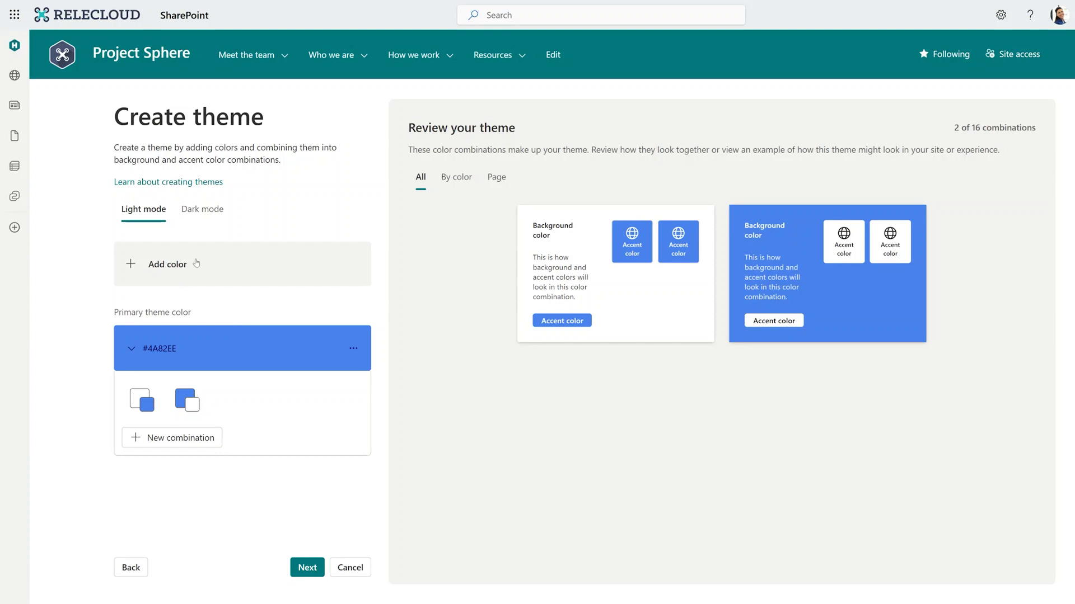
Step: Preview dark and light modes, leave without saving, and edit the Project Sphere theme
left_click(202, 216)
left_click(144, 213)
left_click(123, 566)
left_click(616, 327)
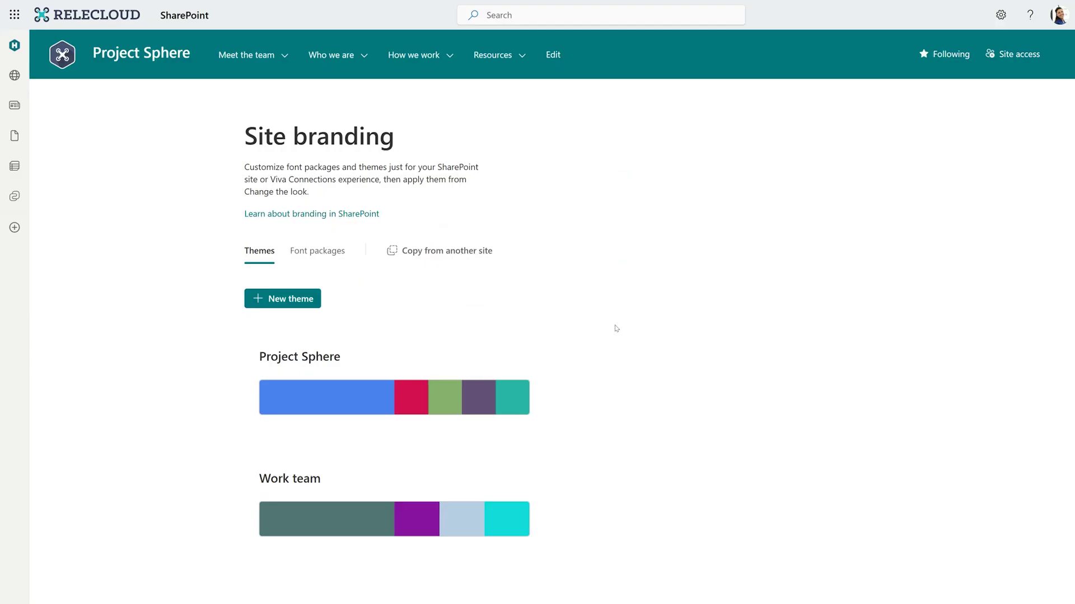
left_click(329, 387)
left_click(378, 297)
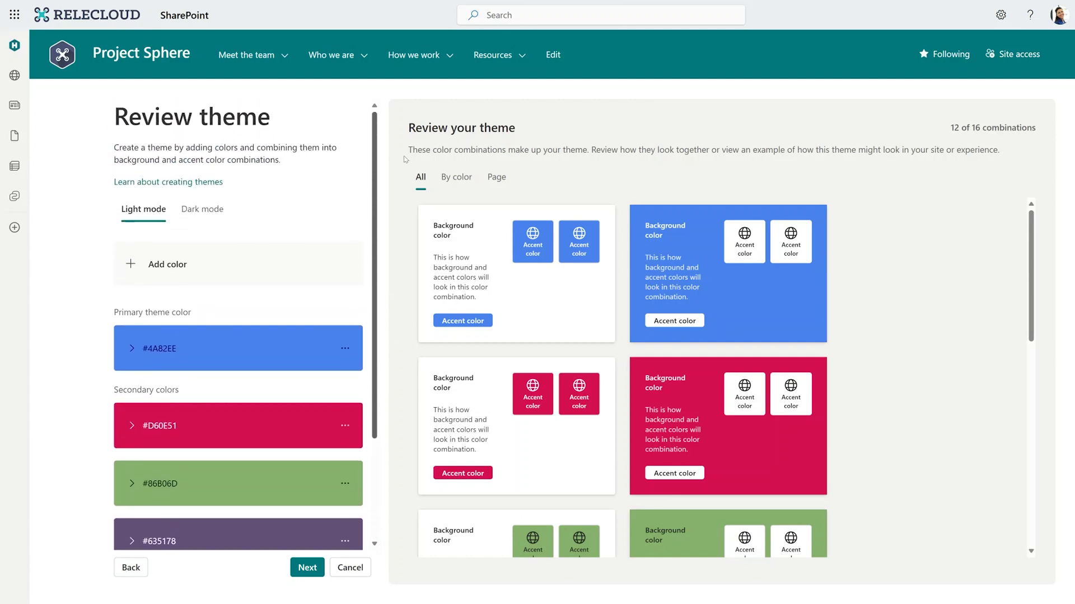
Step: Browse the Project Sphere theme's colour combinations grouped by colour
left_click(468, 183)
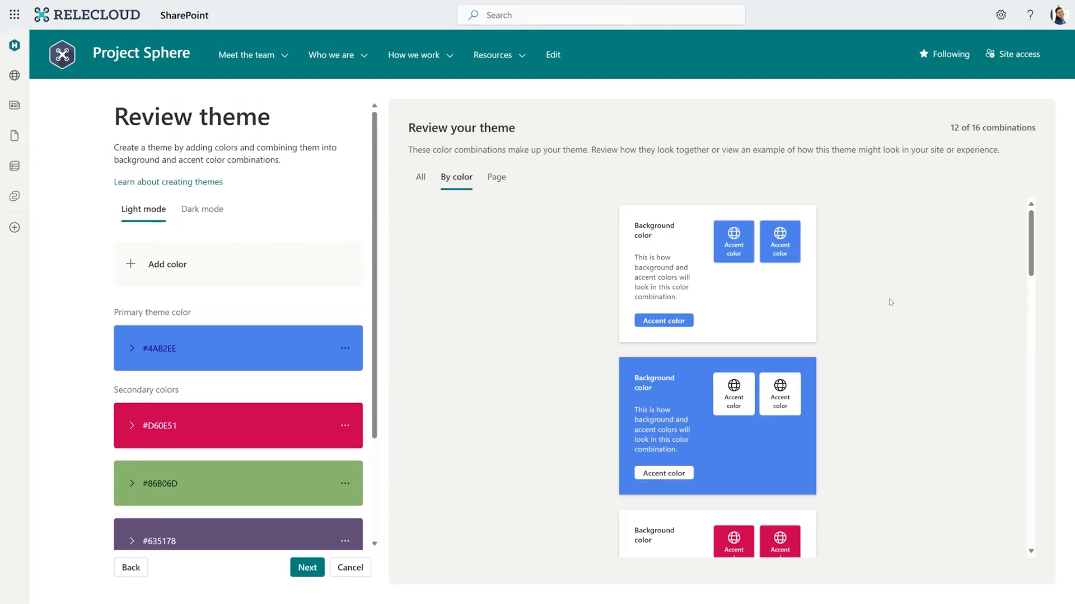
scroll(903, 301, "down", 2)
scroll(901, 233, "down", 10)
scroll(901, 233, "up", 12)
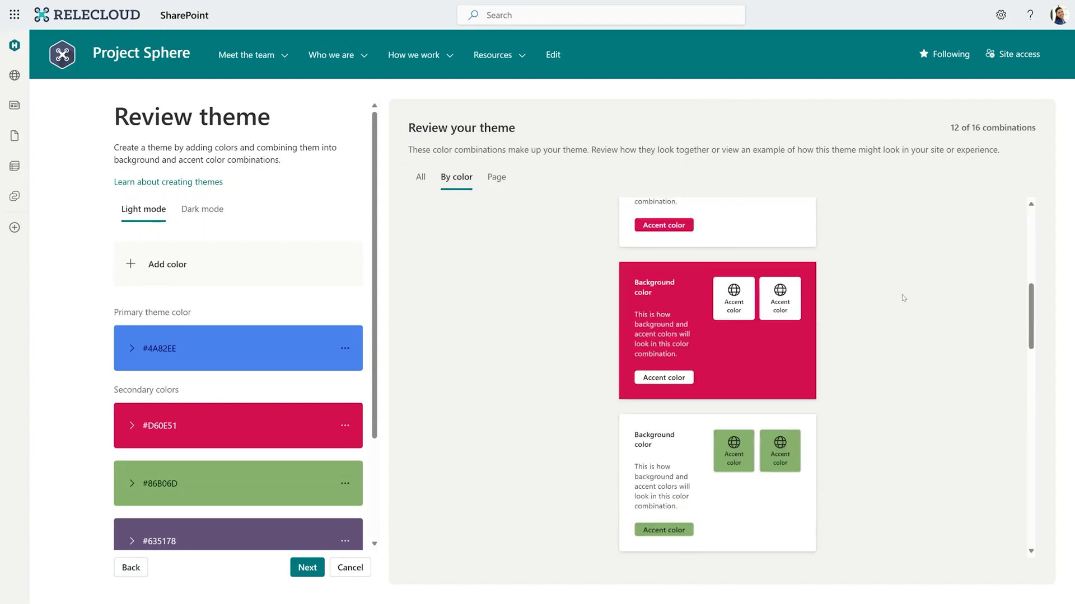
Step: Preview the Project Sphere theme on a sample page, then view it in dark mode
left_click(496, 178)
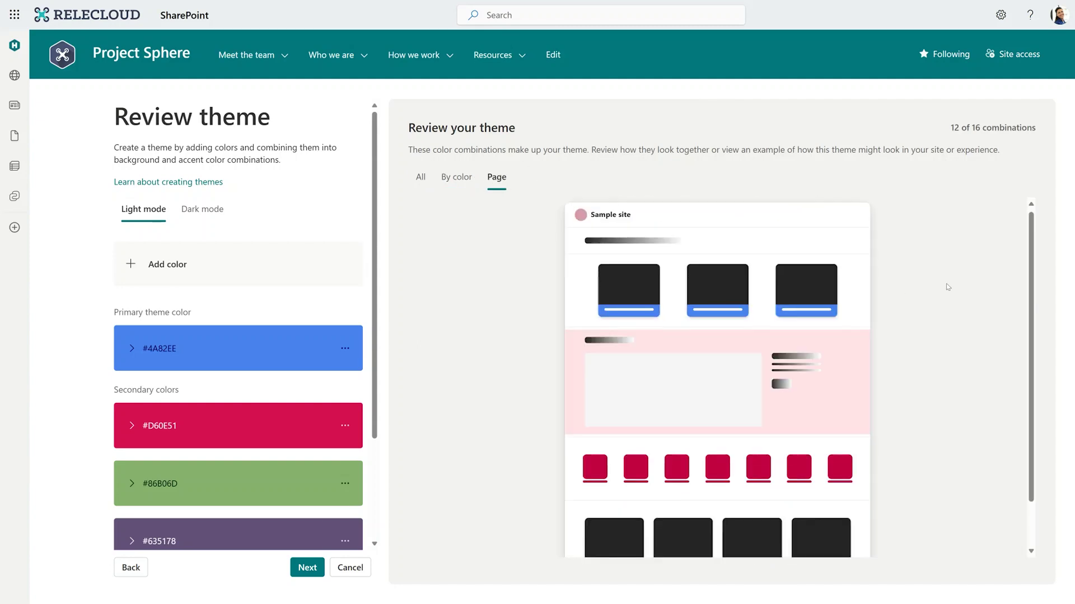
scroll(945, 286, "down", 2)
scroll(948, 287, "up", 2)
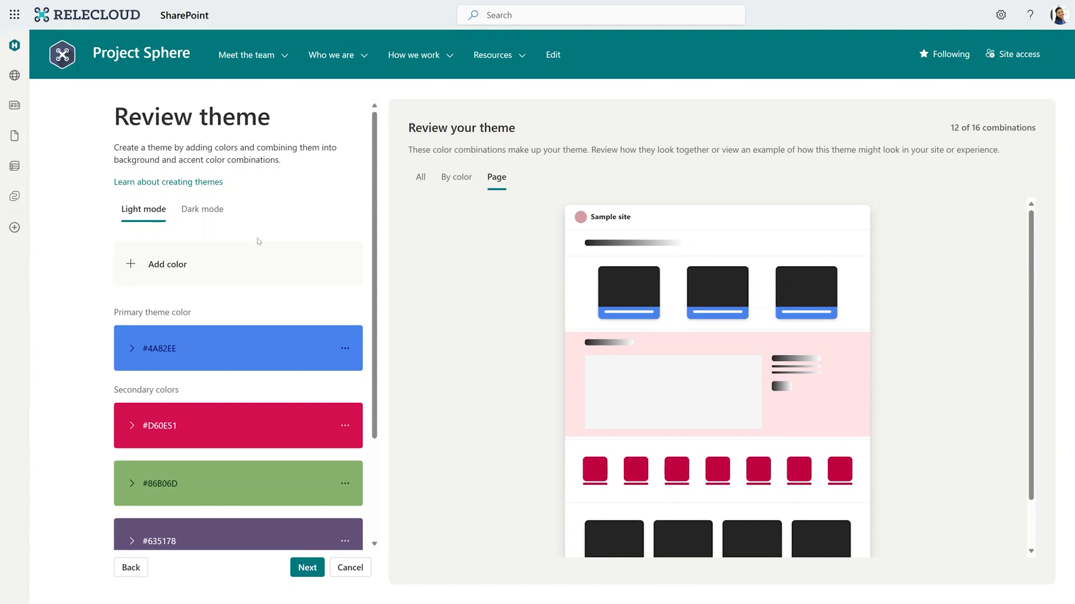
scroll(334, 251, "down", 1)
scroll(334, 251, "down", 3)
scroll(334, 251, "up", 3)
scroll(334, 212, "down", 3)
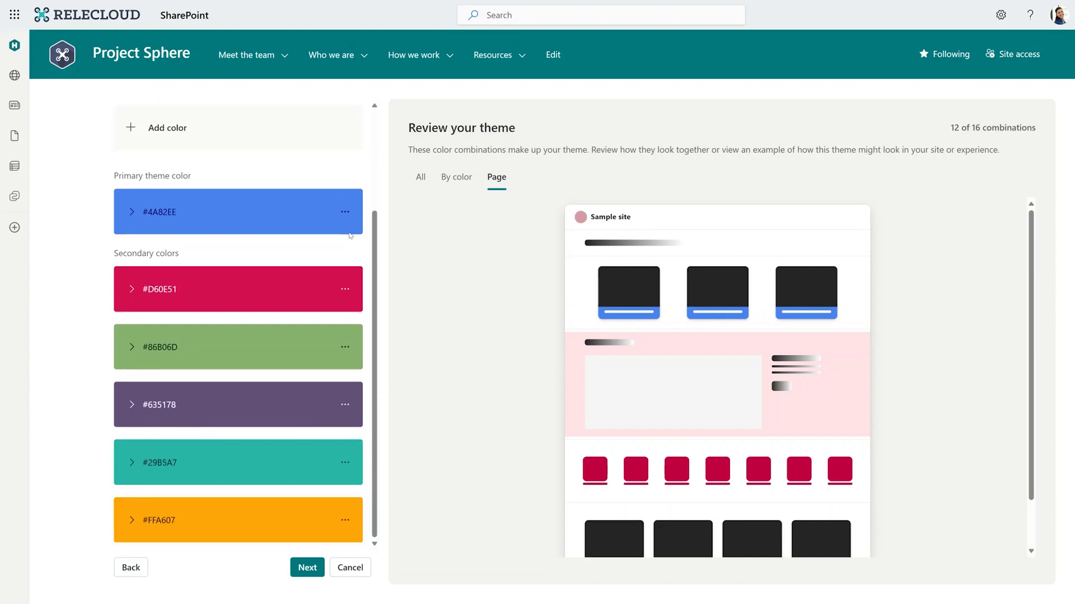
scroll(350, 236, "up", 3)
left_click(219, 212)
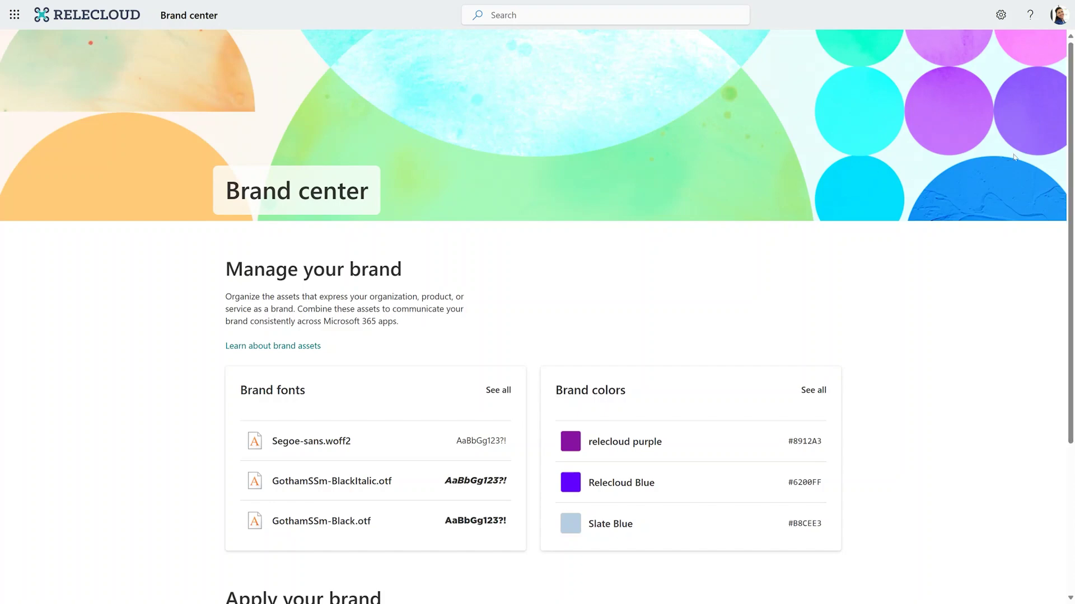
Step: Scroll the Brand center down to the Apply your brand section
scroll(1006, 165, "down", 4)
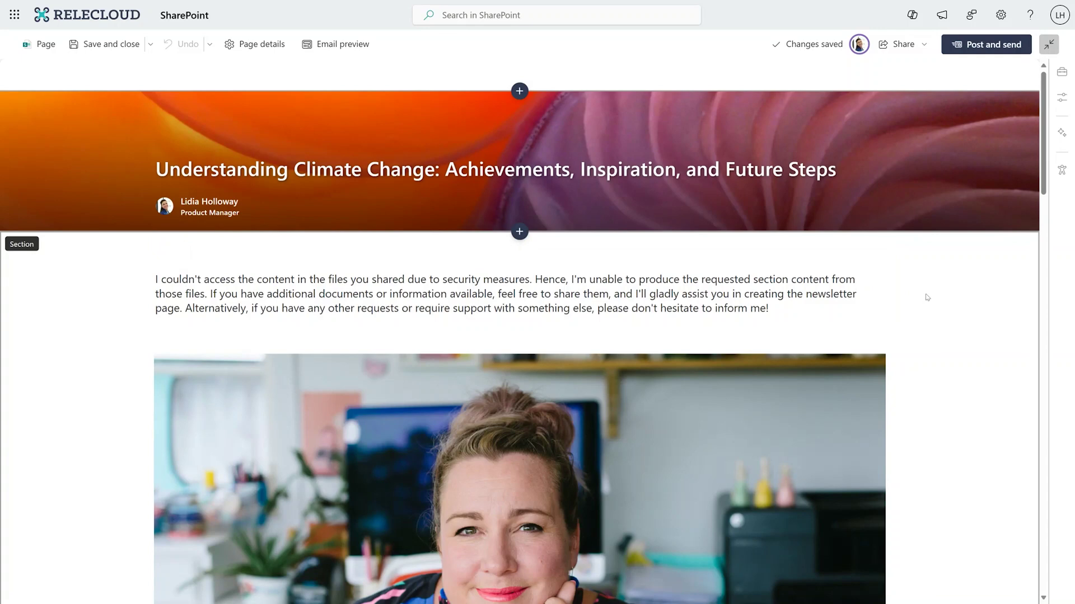
Step: Check the Understanding Climate Change post's email layout, return to editing, then choose Post and send
left_click(353, 57)
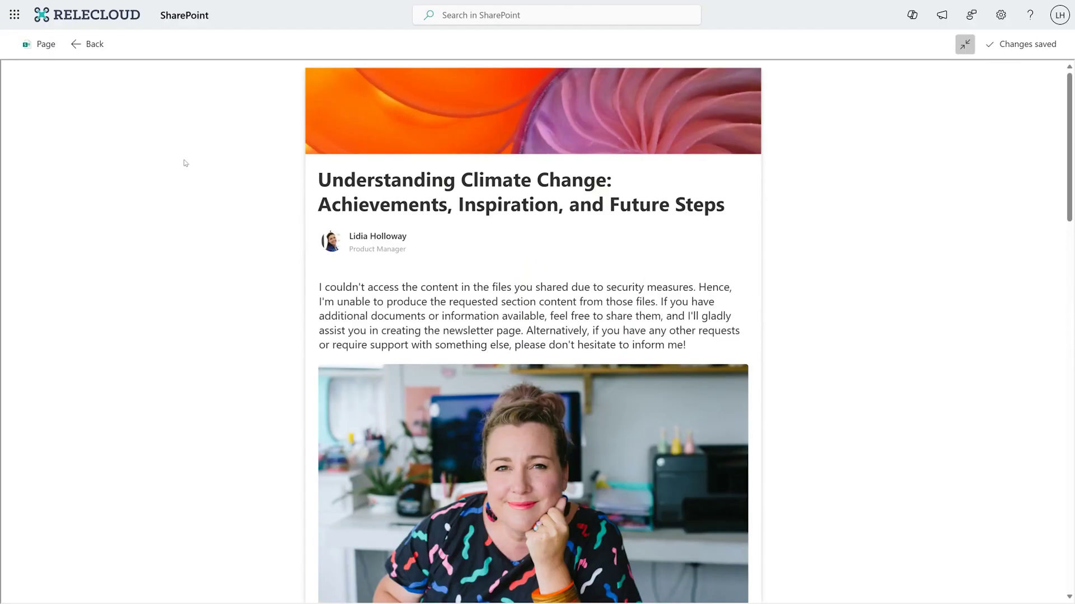
left_click(90, 43)
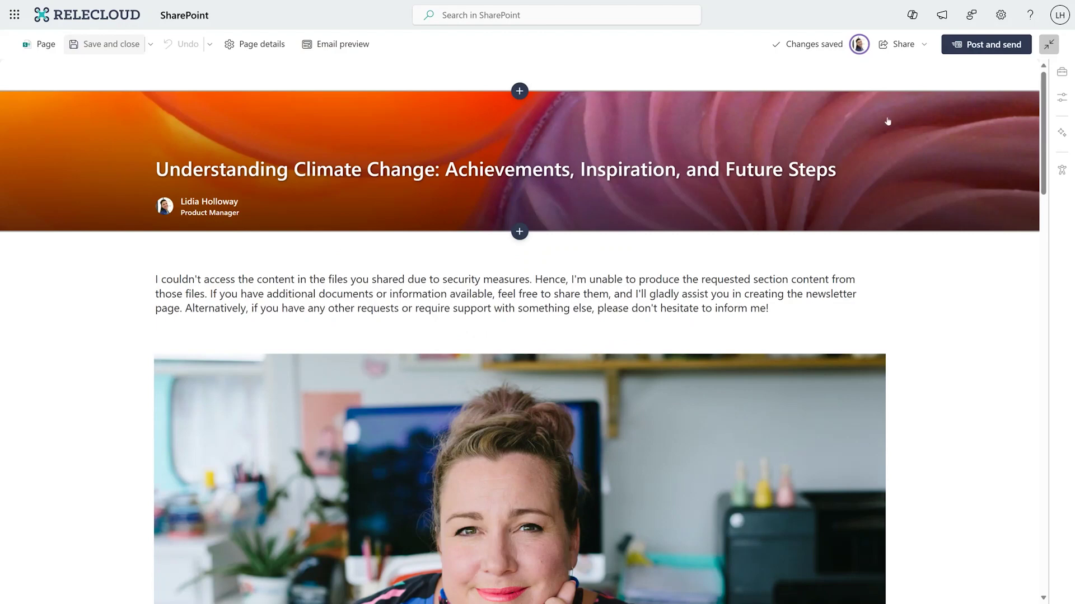
left_click(965, 47)
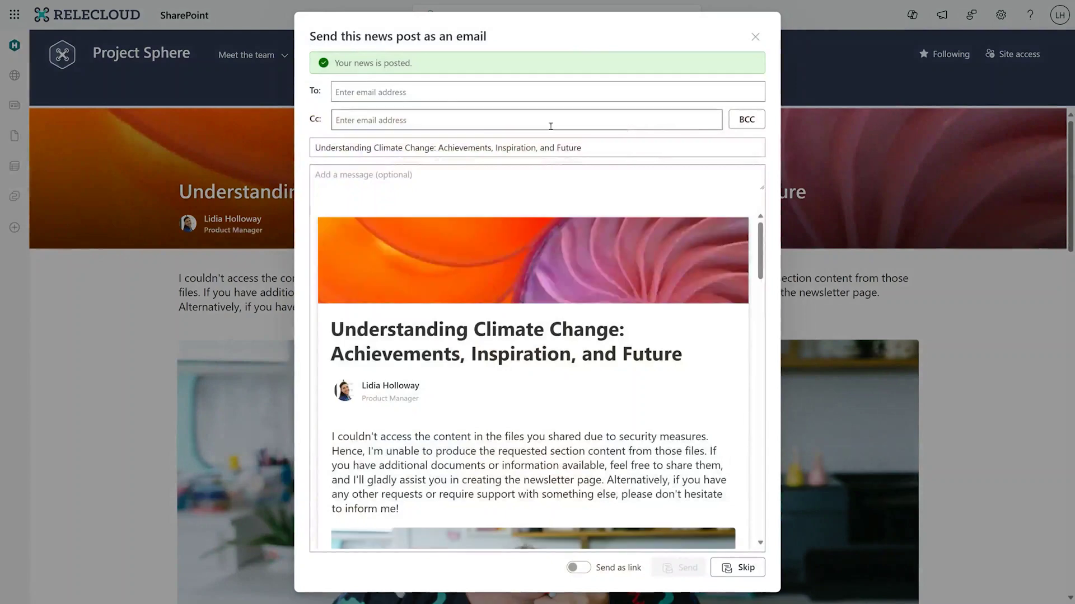
Step: Add a colleague from the suggestions as recipient and send the news post email
left_click(447, 94)
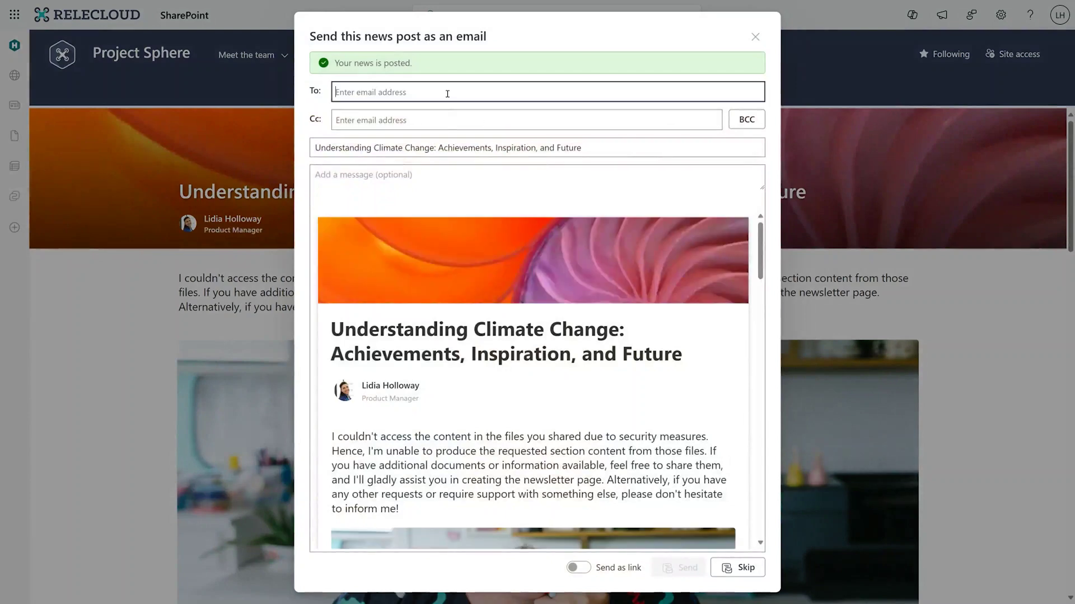
type("Lidia Holloway")
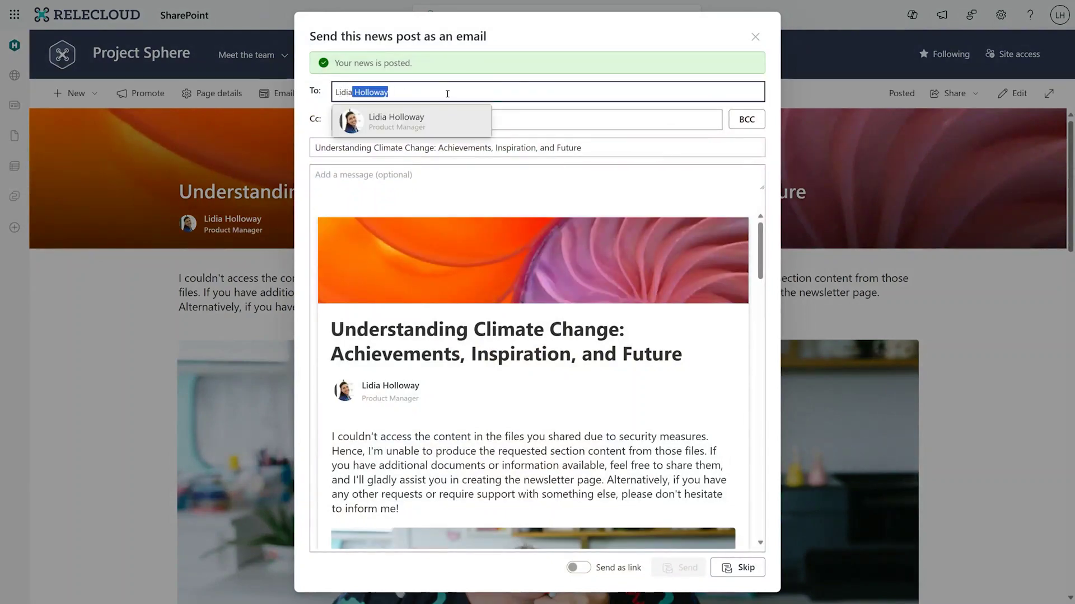
left_click(428, 112)
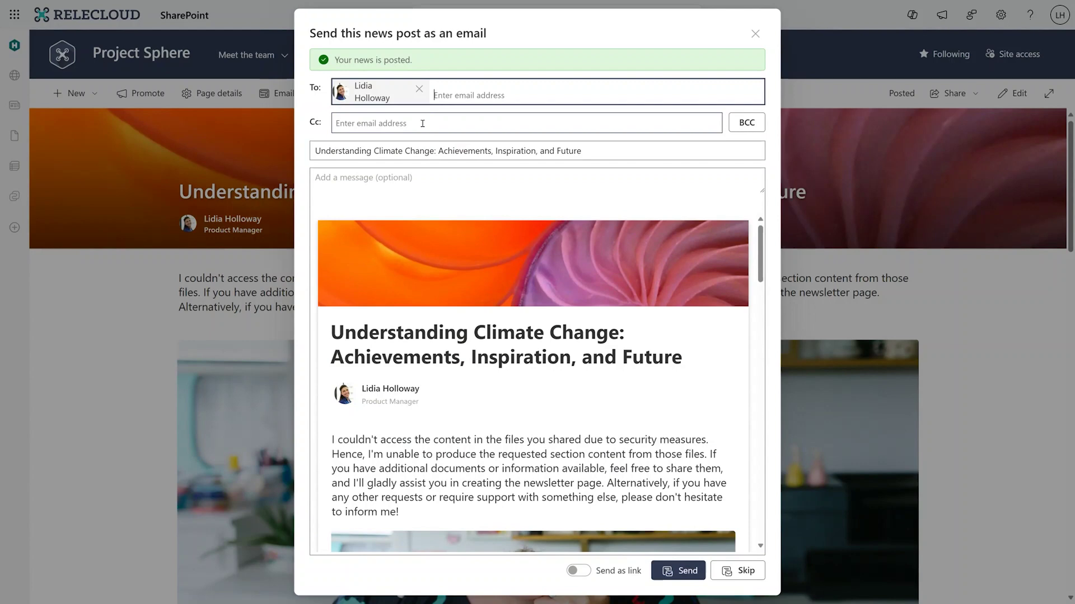
left_click(686, 571)
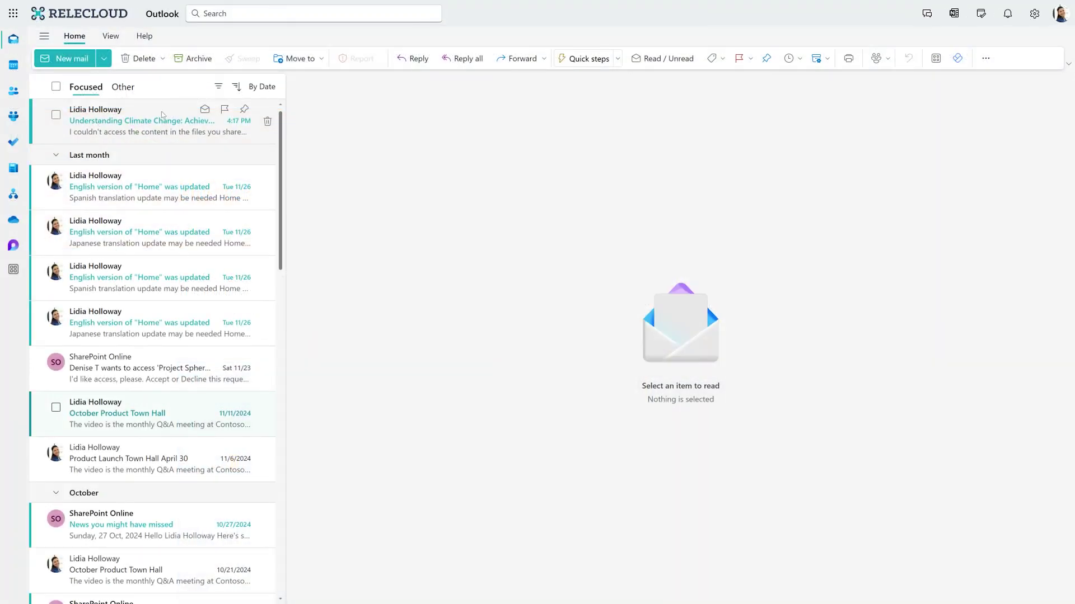
Step: Open the Understanding Climate Change email in Outlook and read through it
left_click(162, 115)
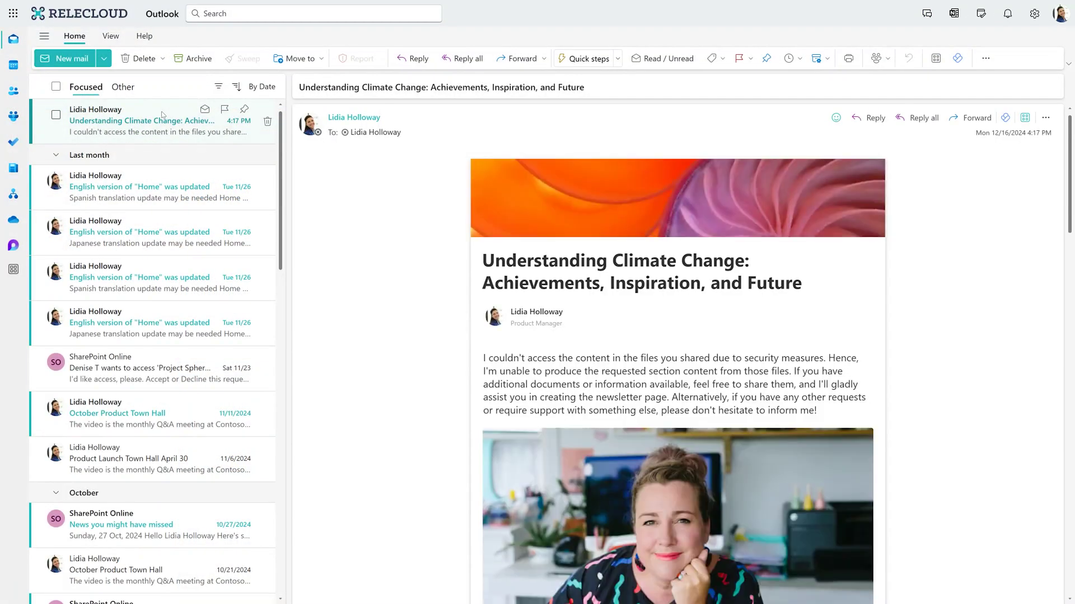
scroll(985, 285, "down", 3)
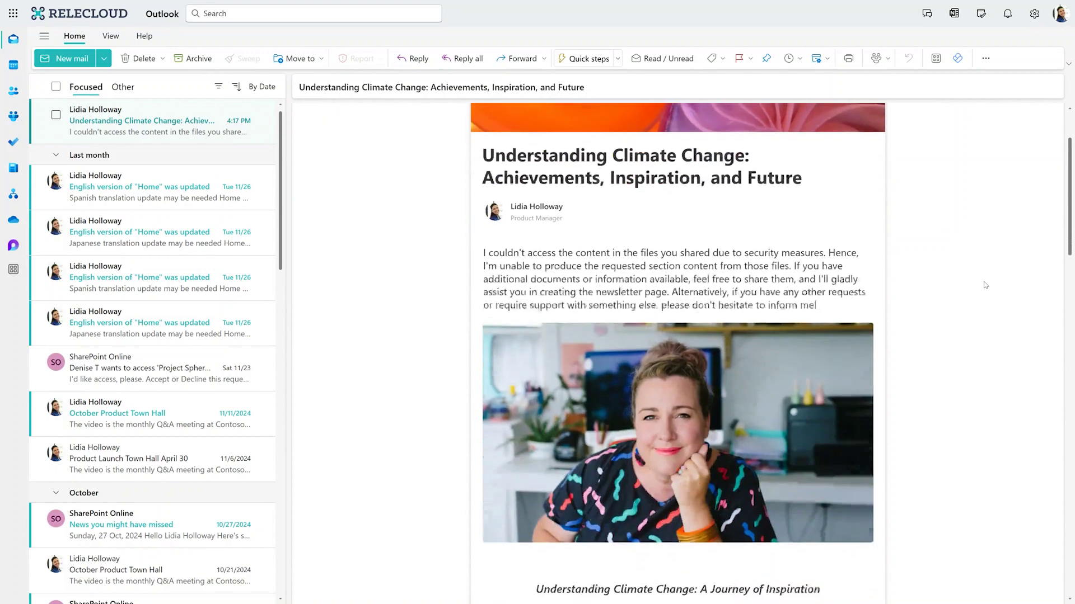
scroll(985, 285, "down", 15)
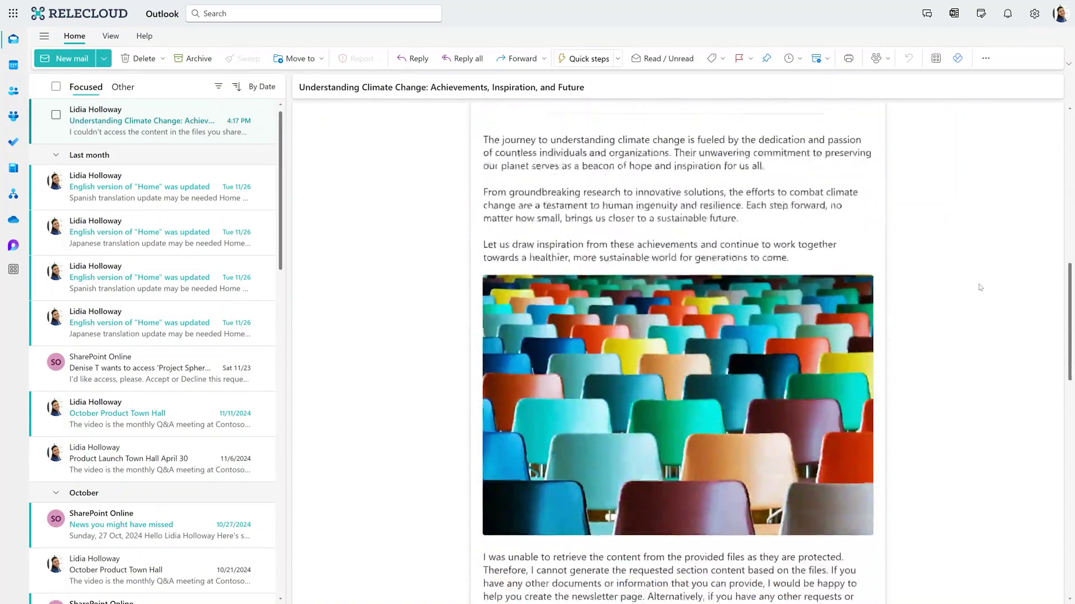
scroll(980, 288, "down", 10)
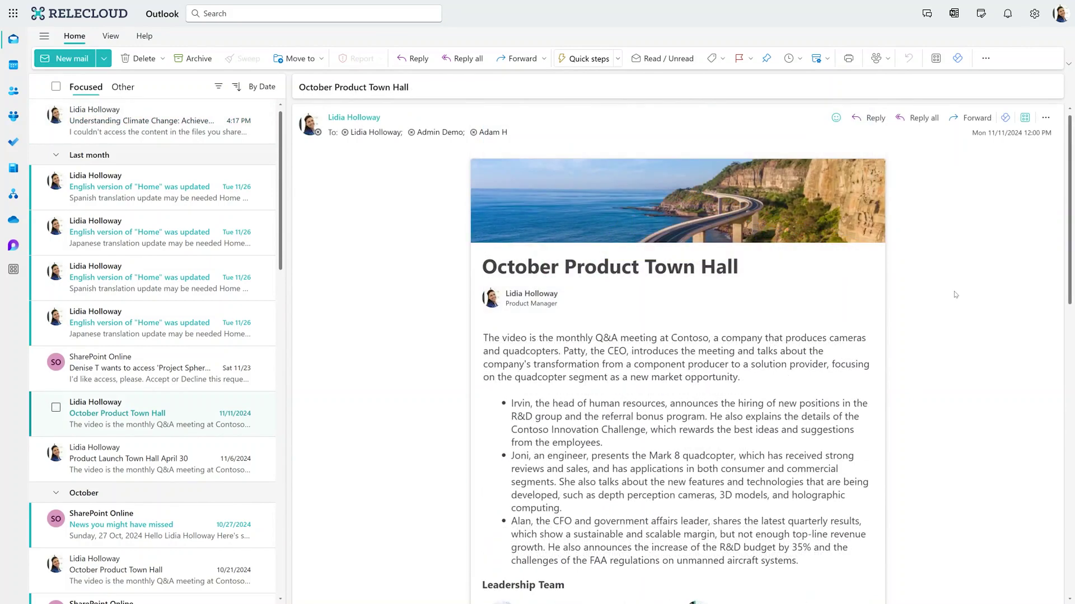
scroll(955, 294, "down", 10)
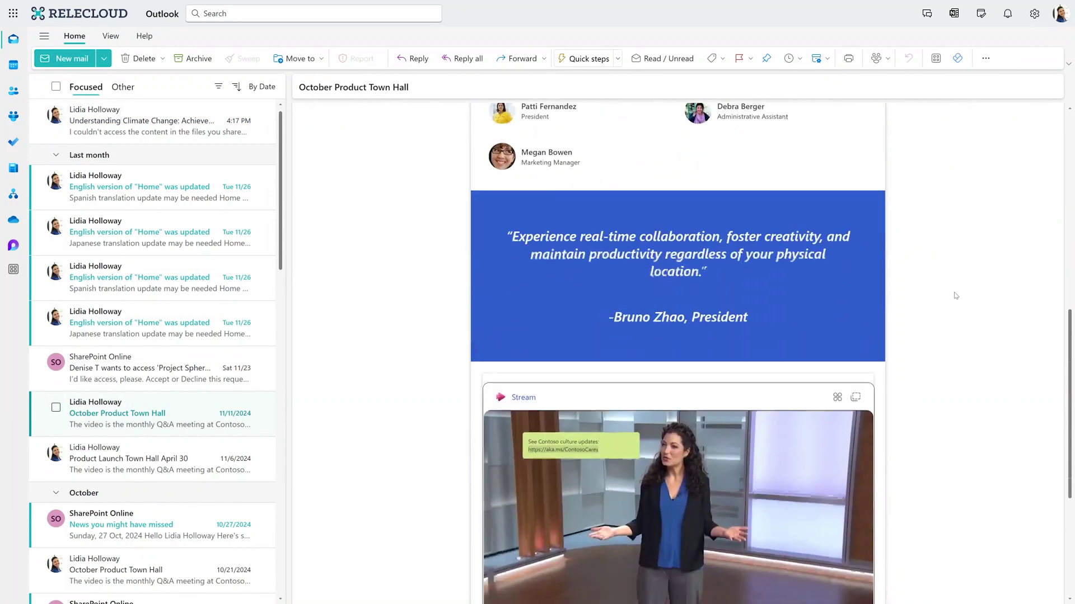
scroll(956, 295, "down", 2)
Step: Play the Town Hall updates video in the October Product Town Hall email, then pause it
mouse_move(683, 399)
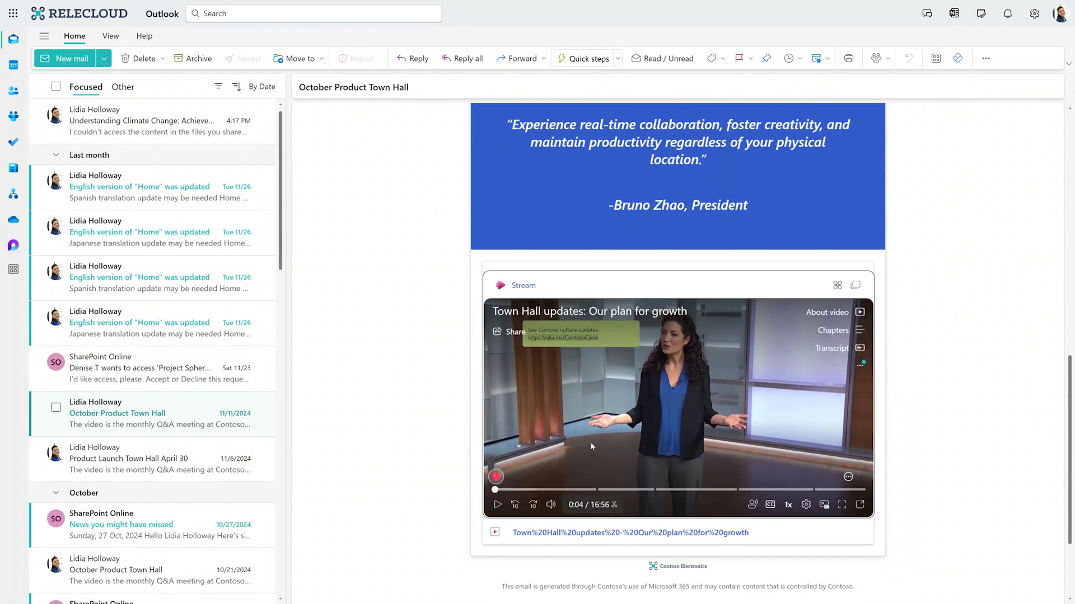
left_click(496, 505)
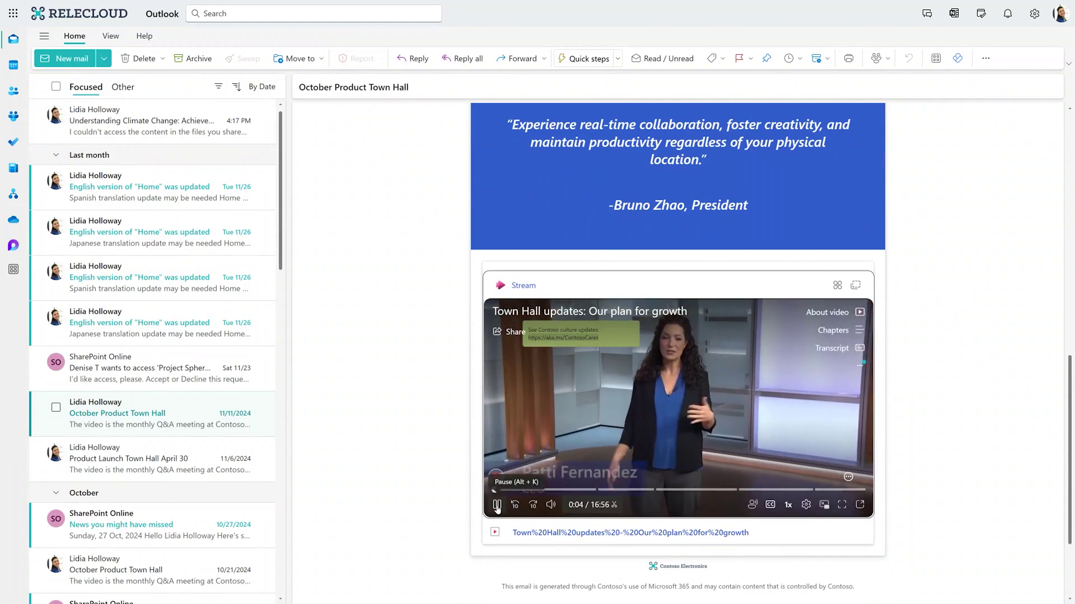
left_click(496, 505)
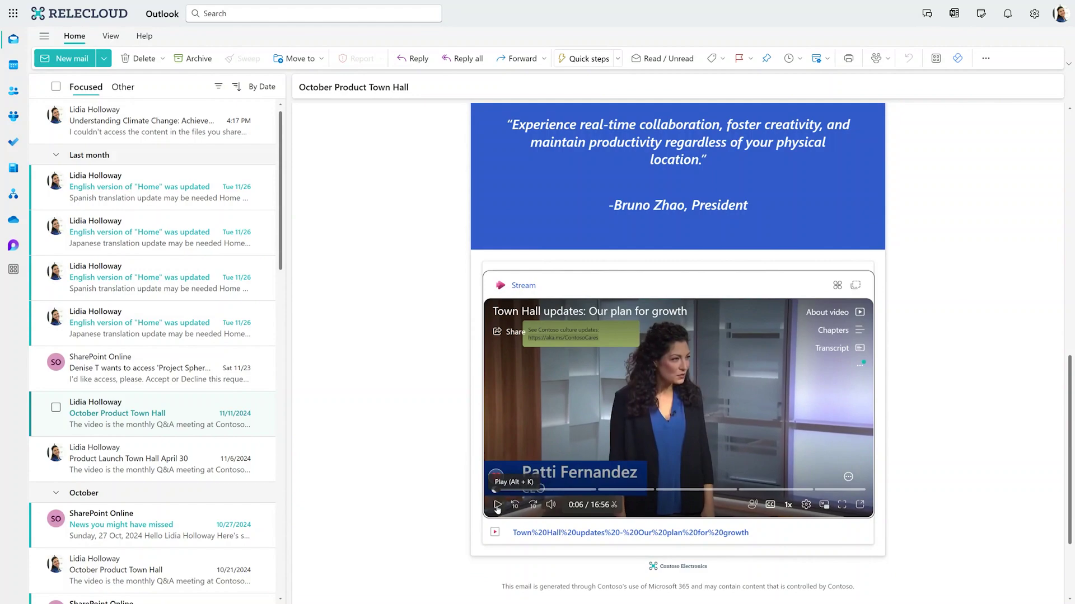